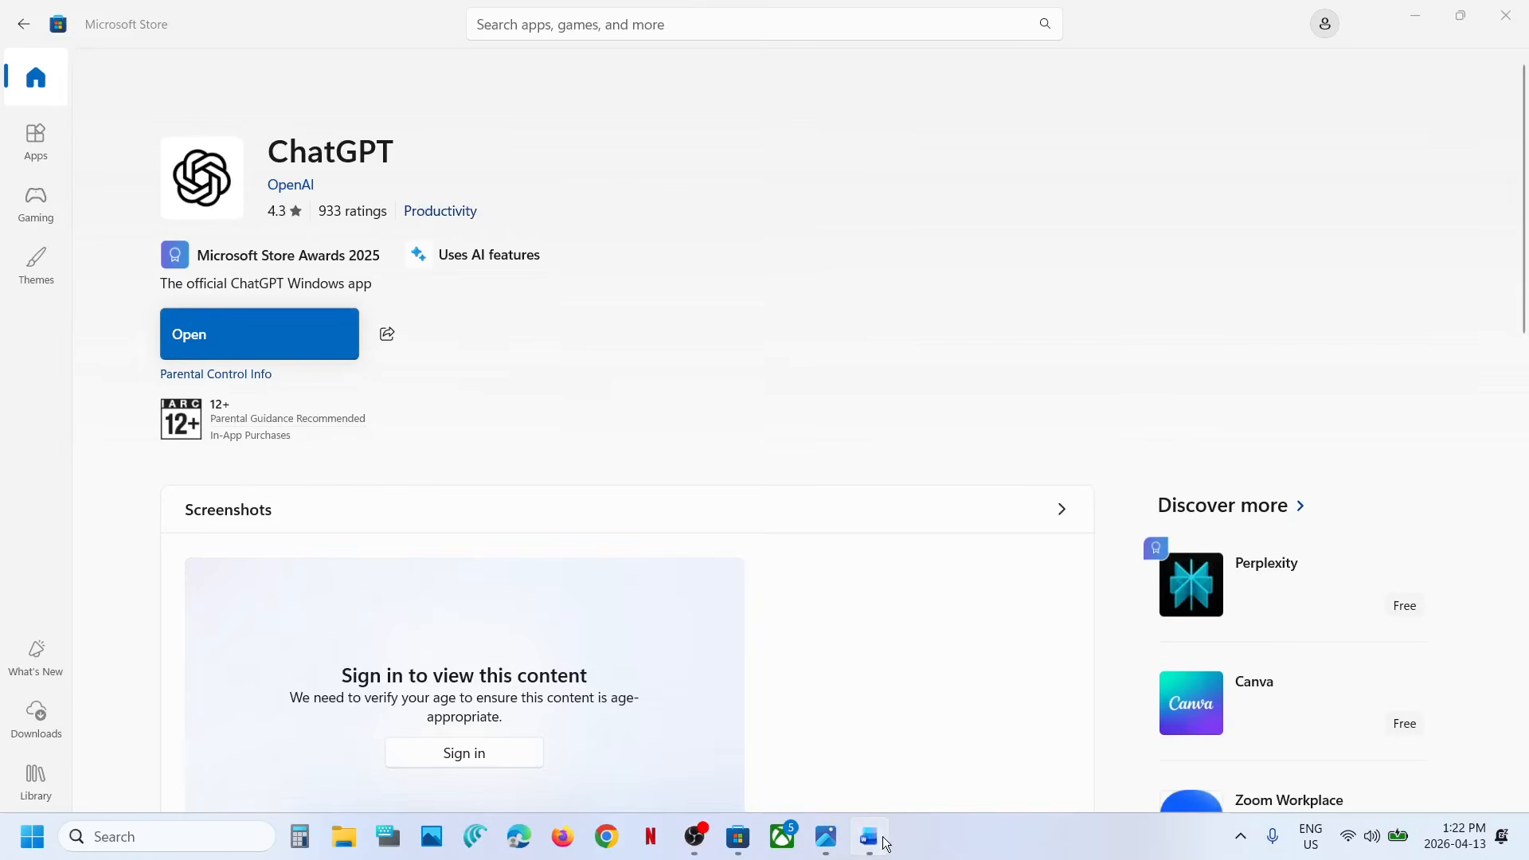
- Open the Windows date and time settings
click(884, 840)
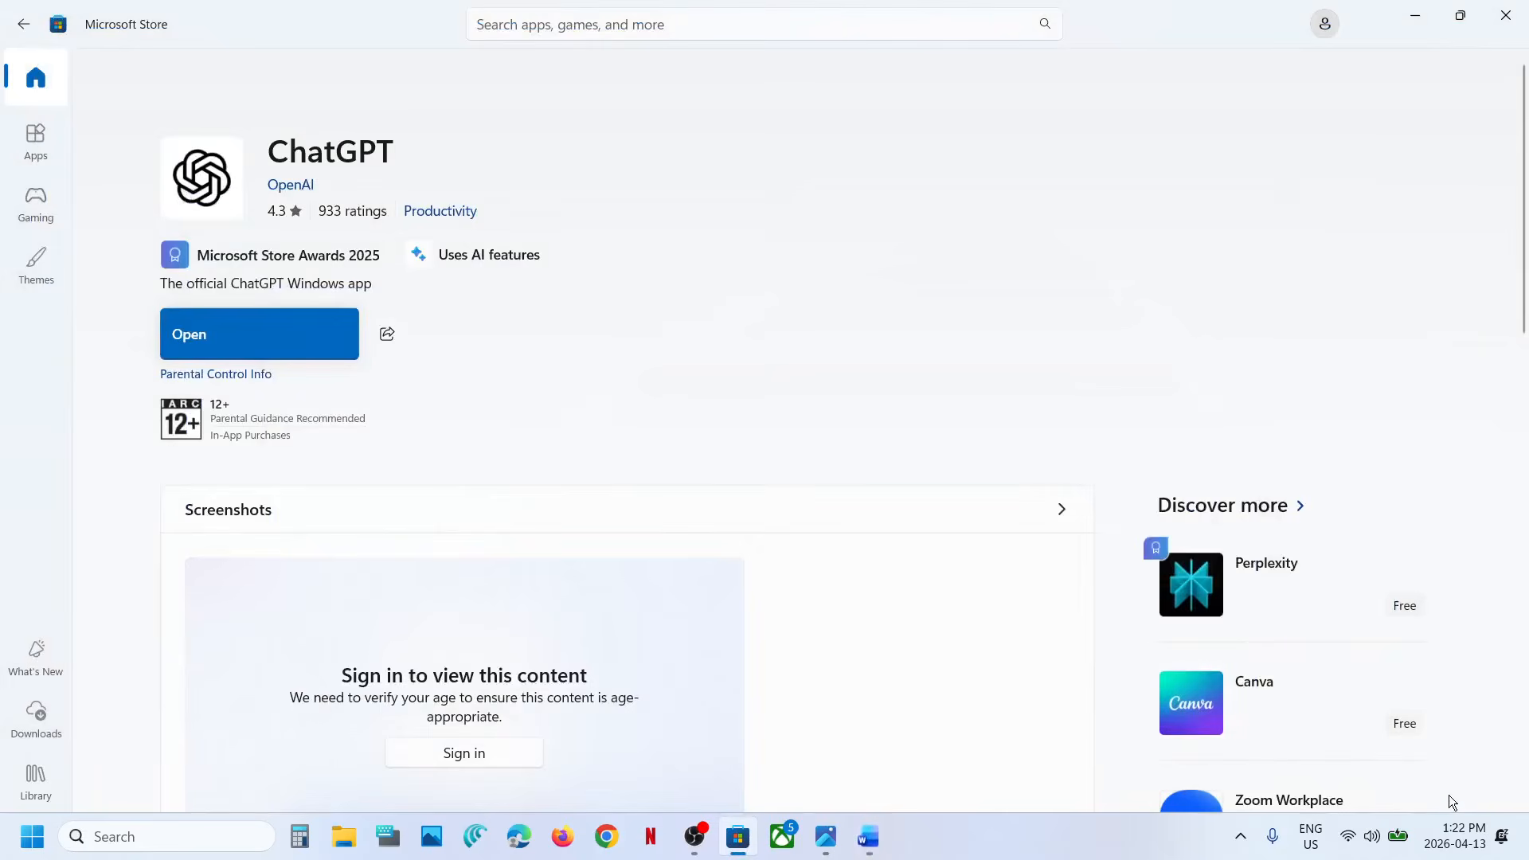
mouse_move(1463, 849)
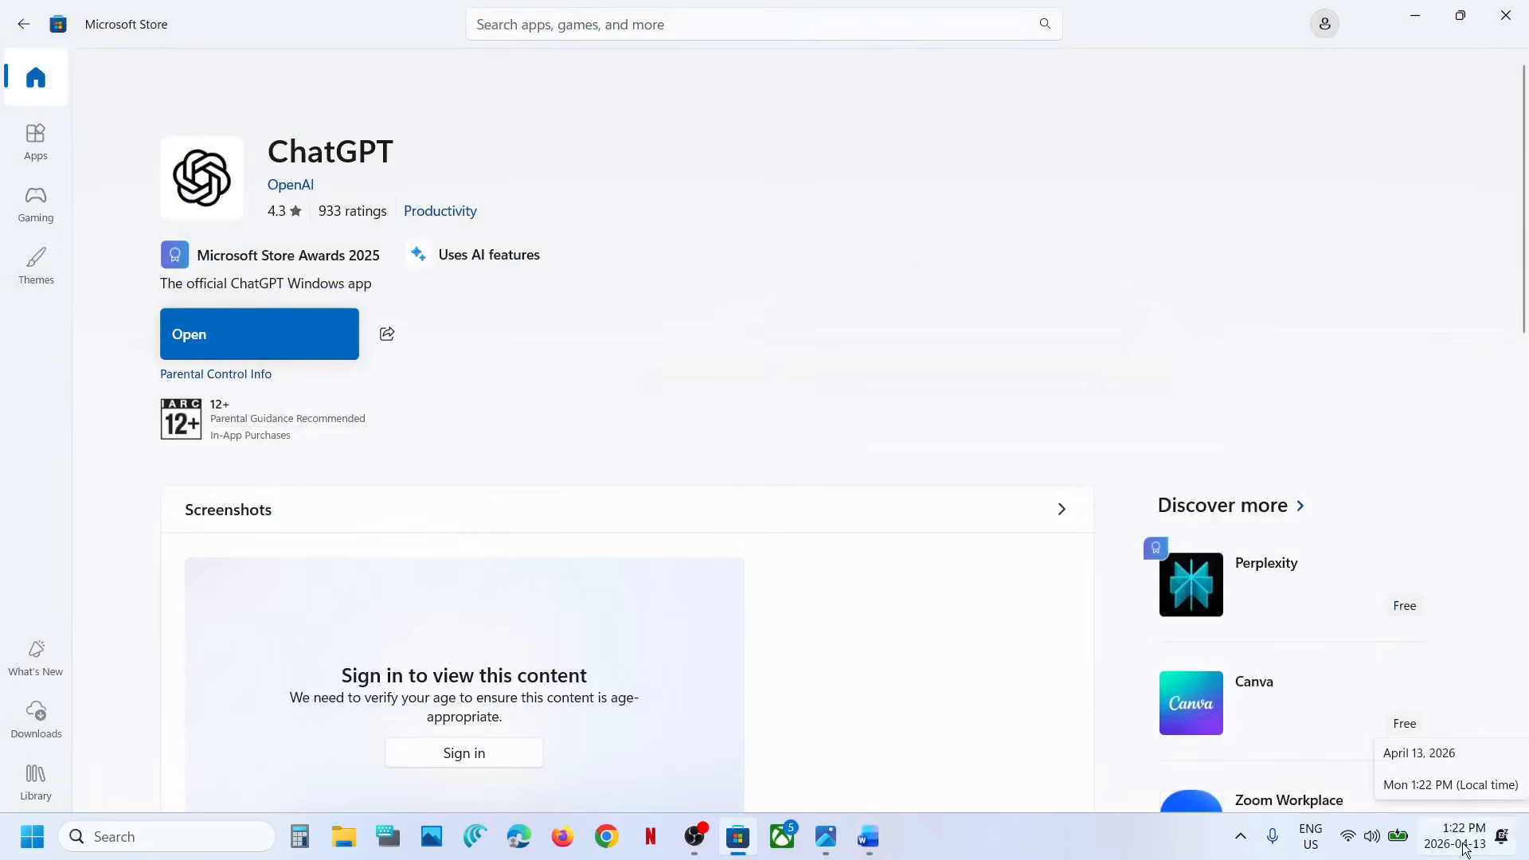
right_click(1470, 842)
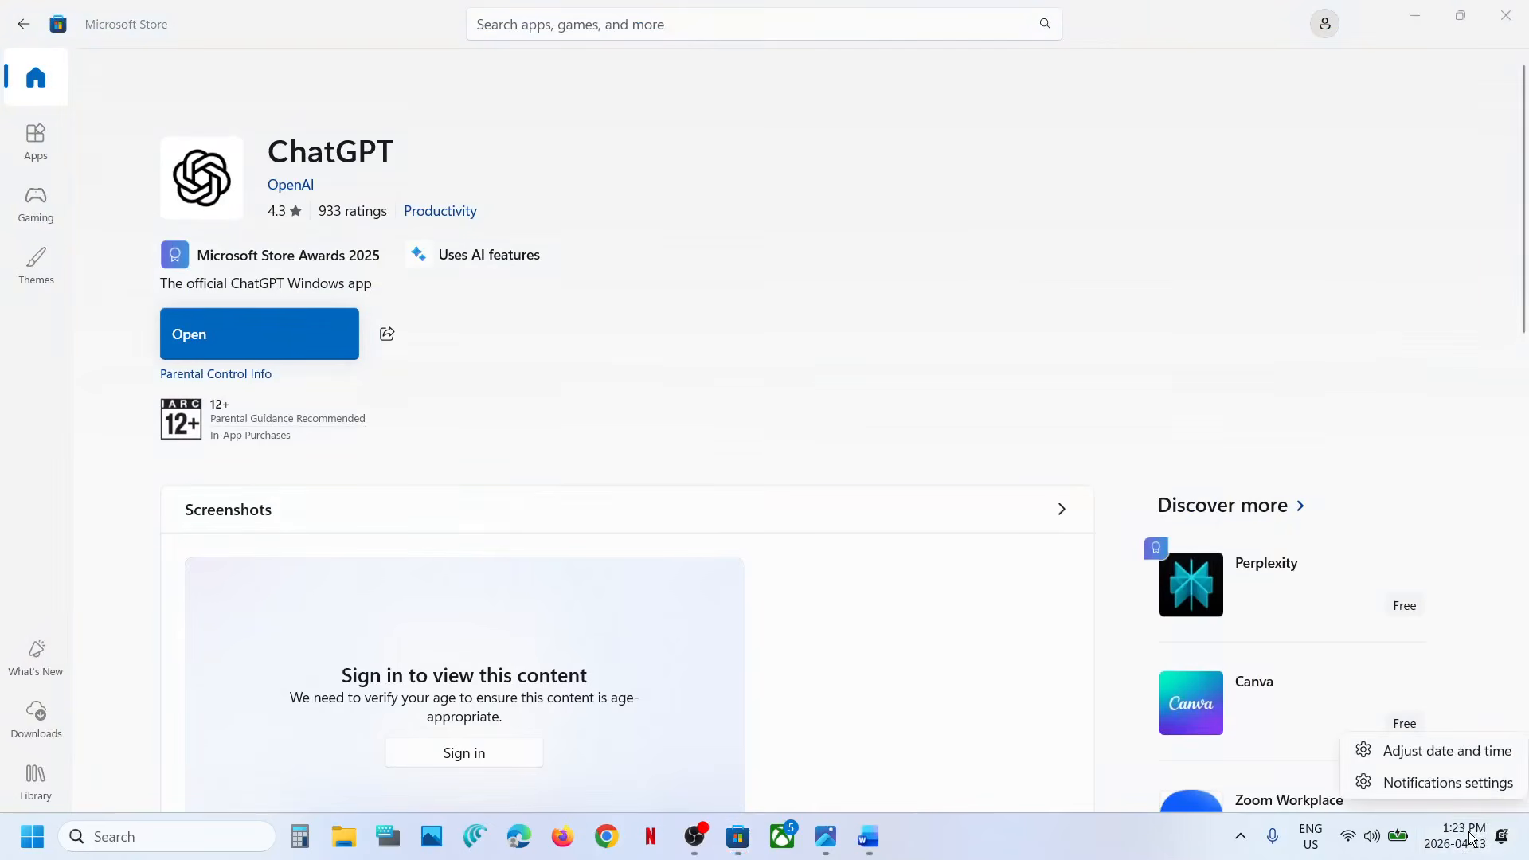
click(1461, 751)
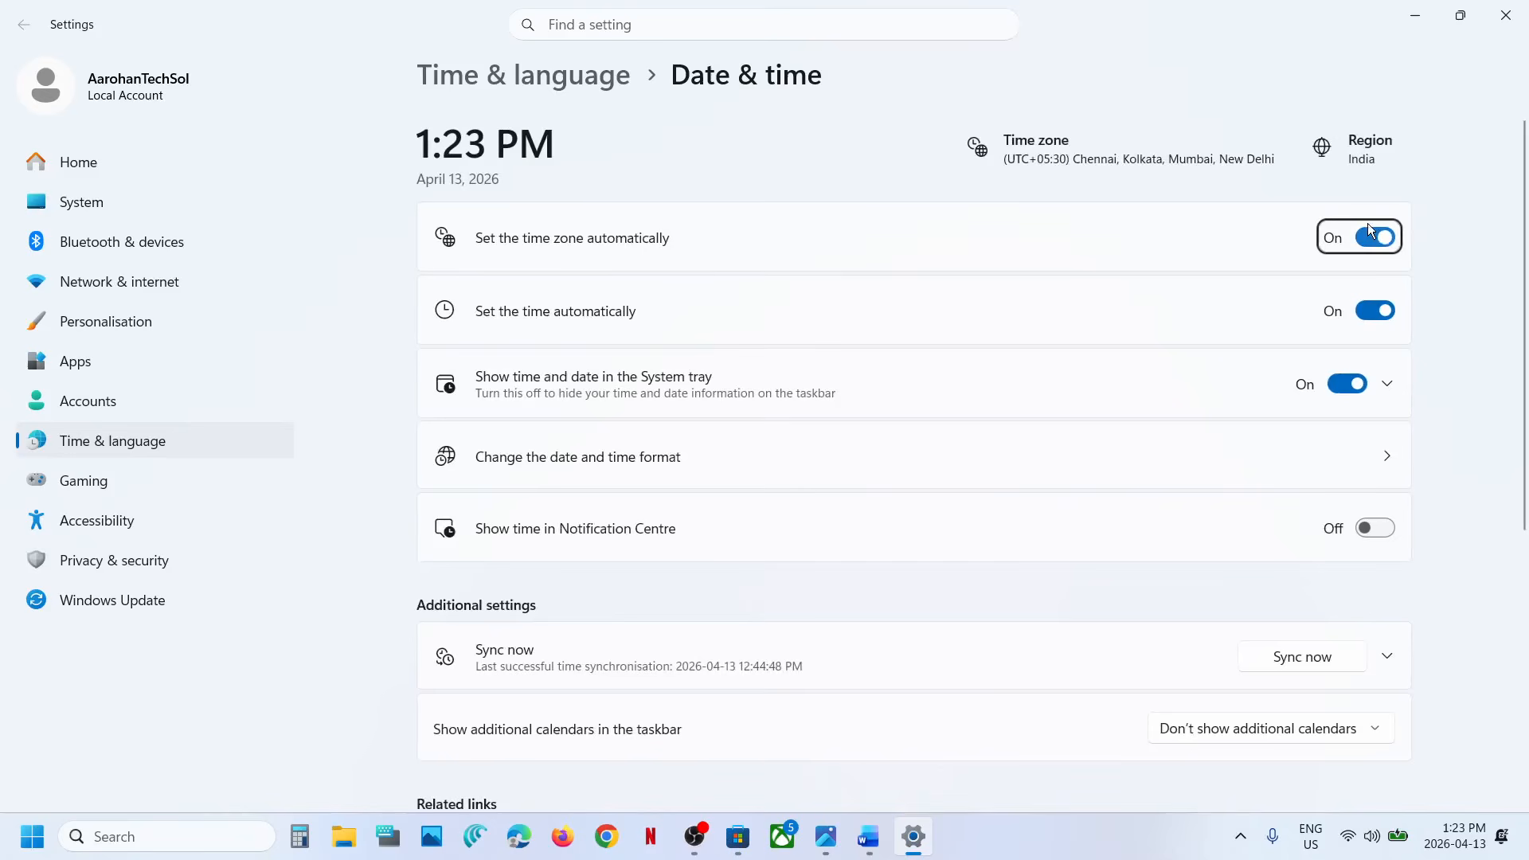
- Make sure the time zone and time are set automatically, turning the automatic time setting off and on again
click(1367, 238)
click(1358, 309)
click(1359, 309)
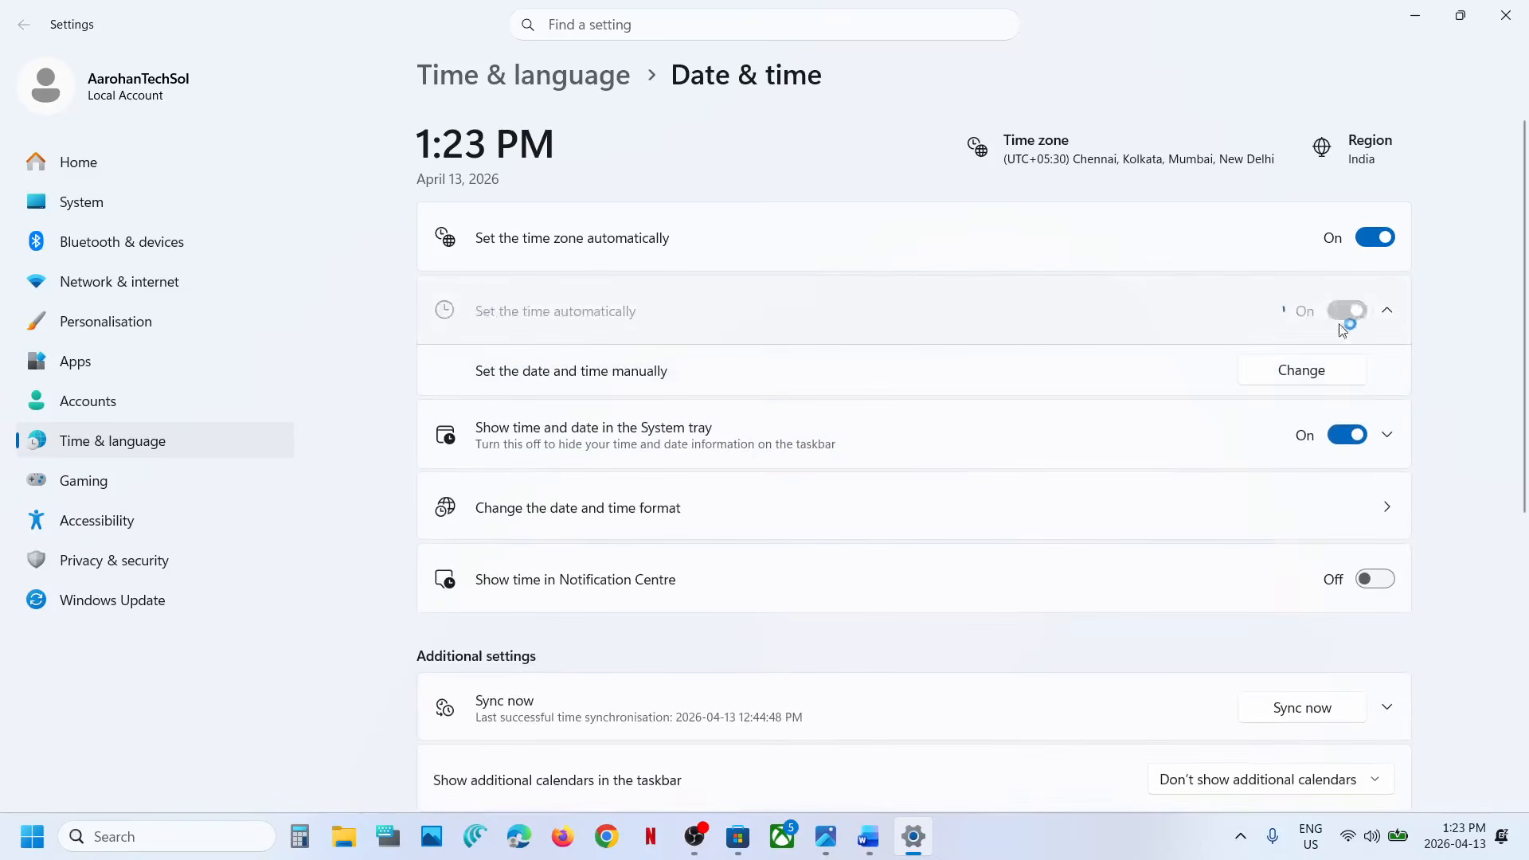
scroll(1271, 388, down, 2)
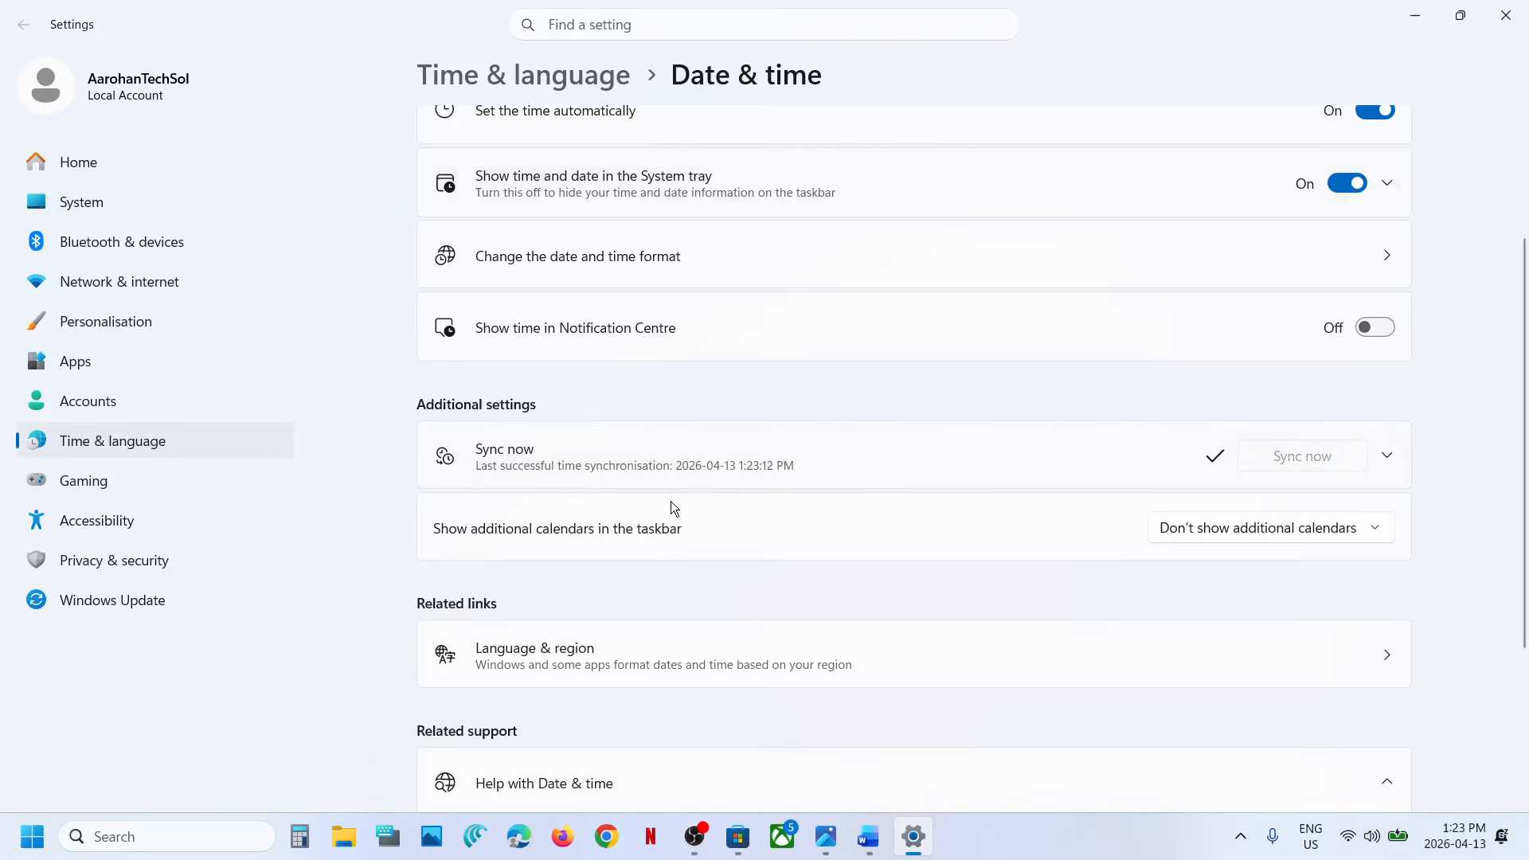
- In the Language & region settings, choose India as the country or region and close Settings
click(159, 443)
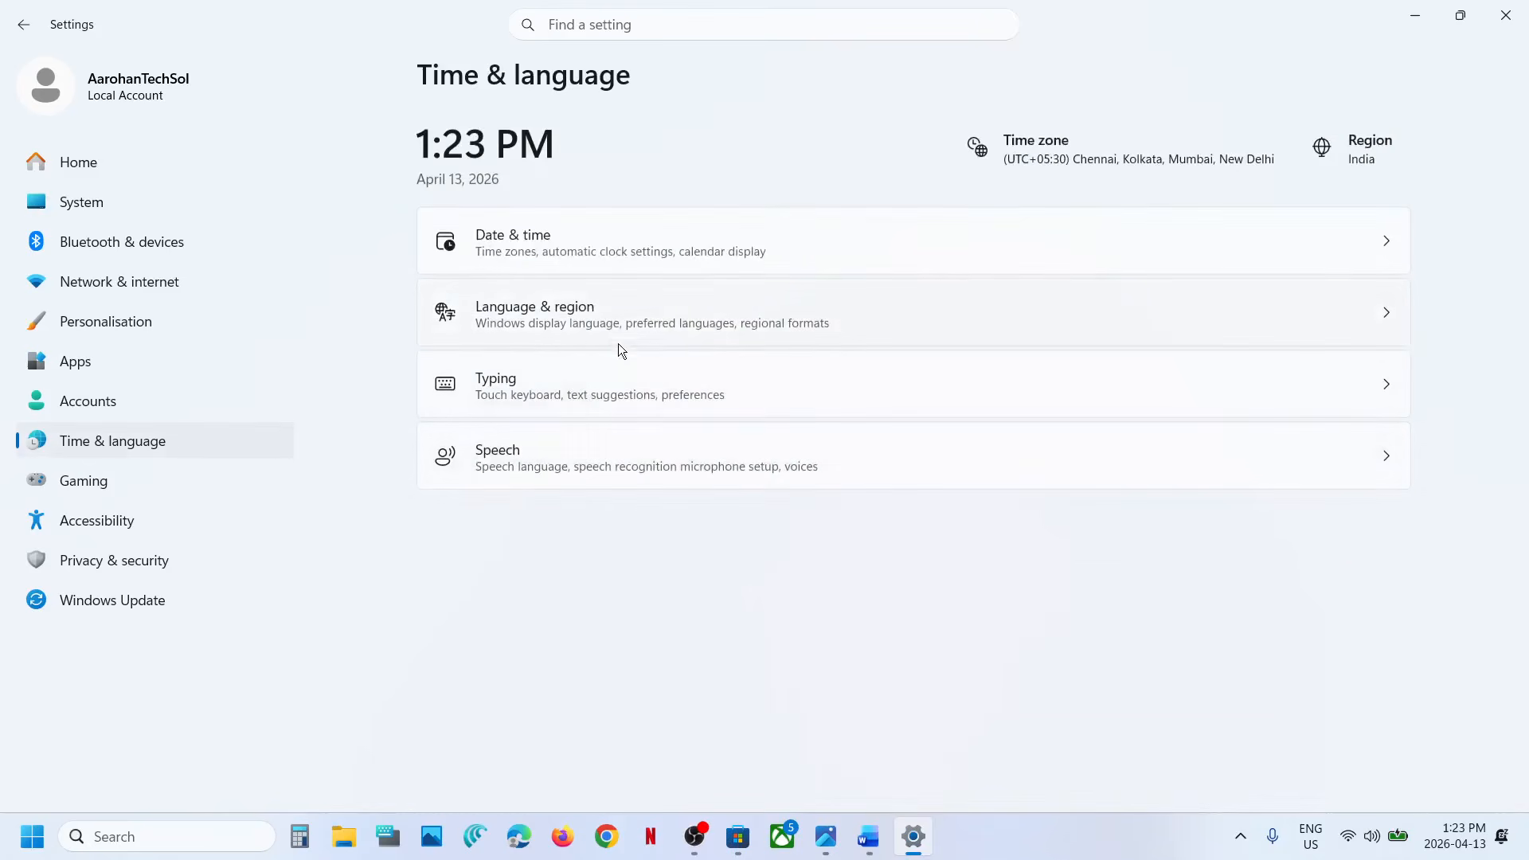
click(581, 324)
scroll(1040, 489, down, 2)
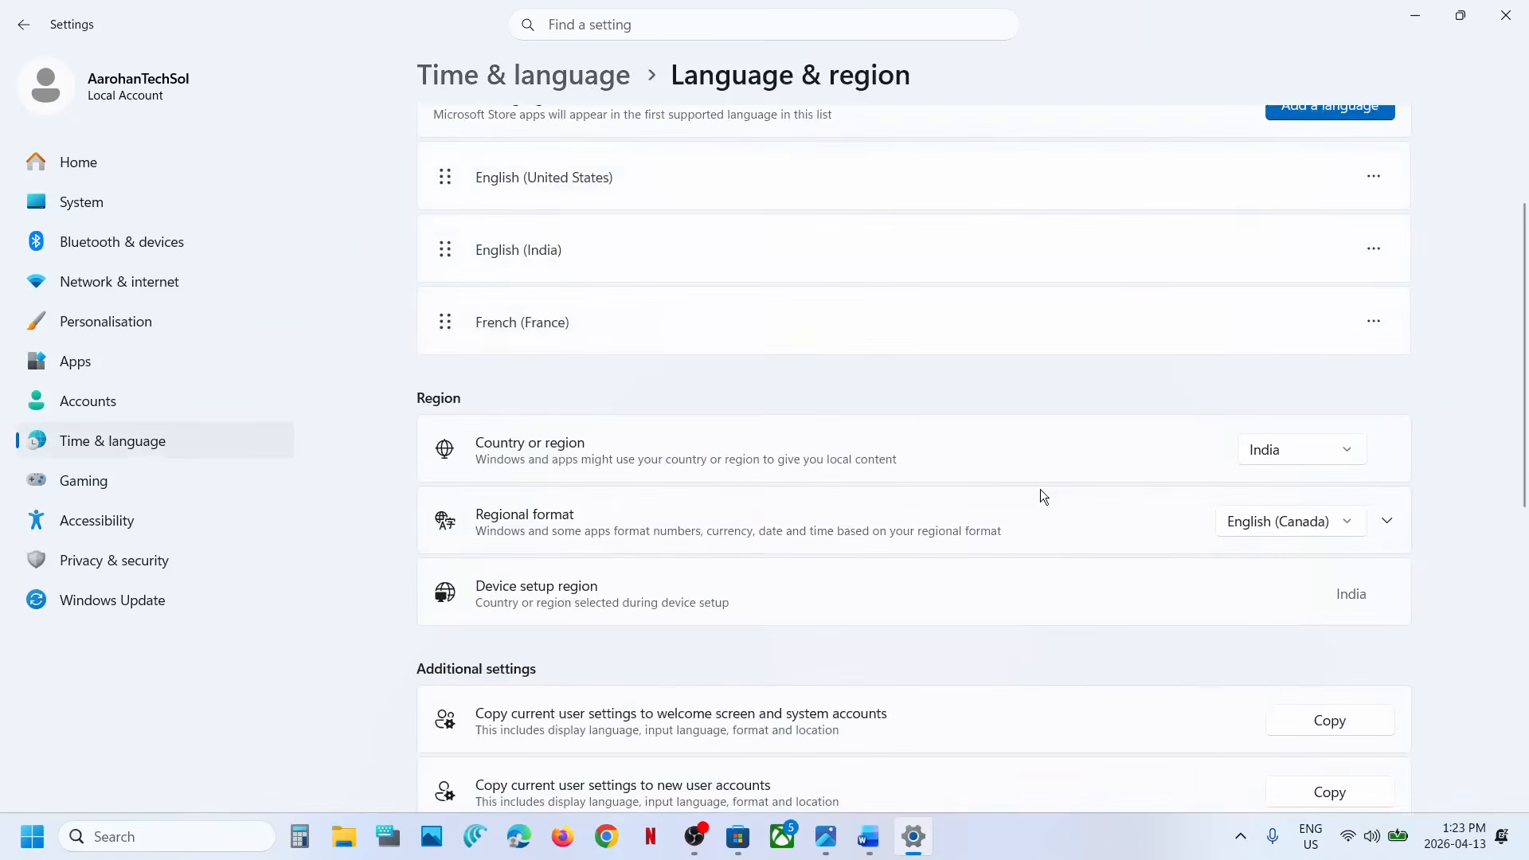
click(1272, 456)
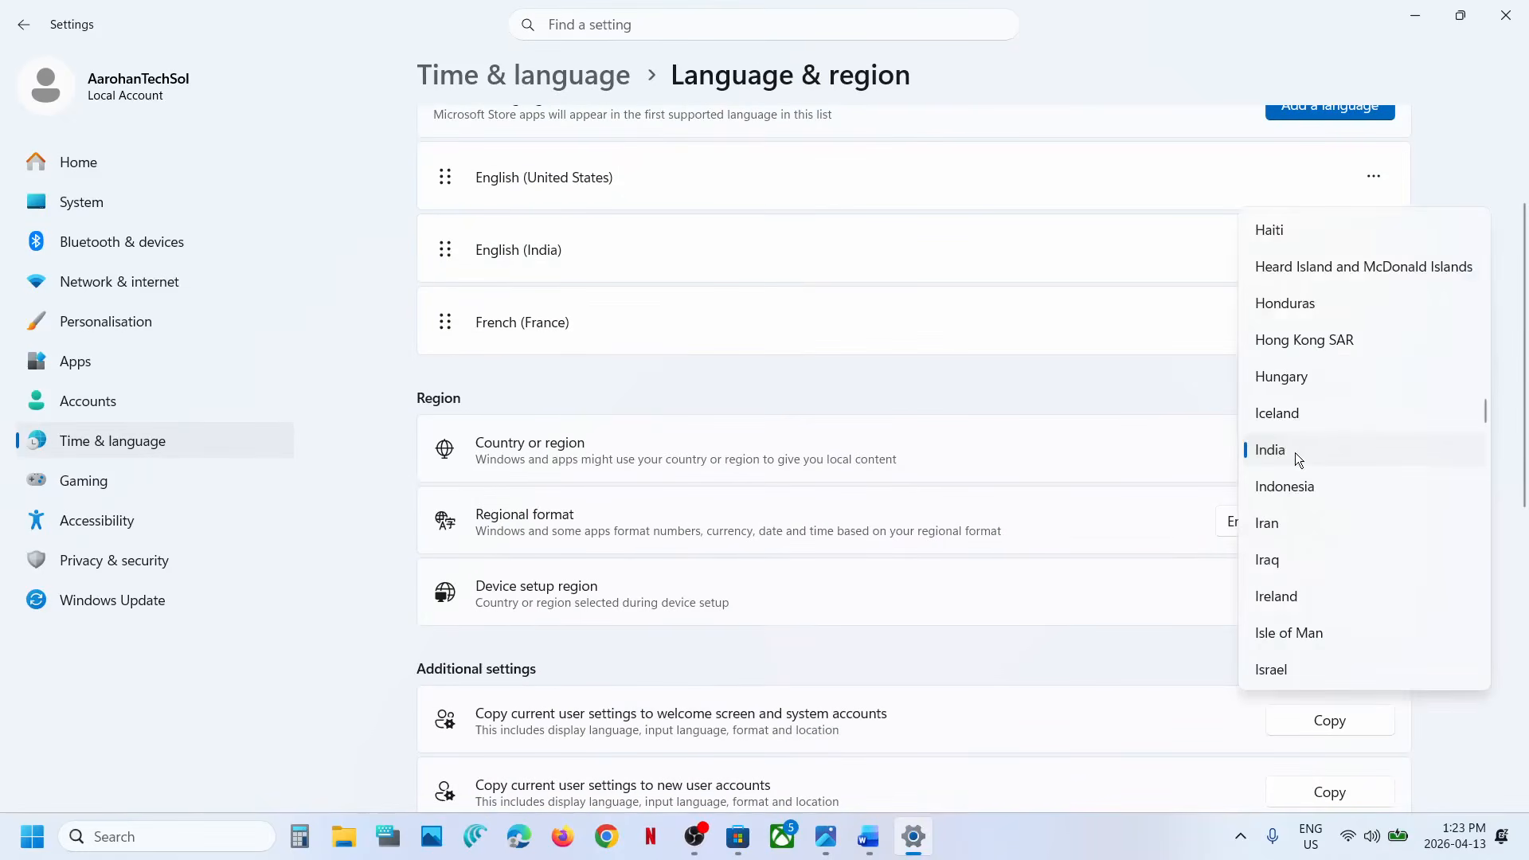
click(1295, 452)
click(1505, 15)
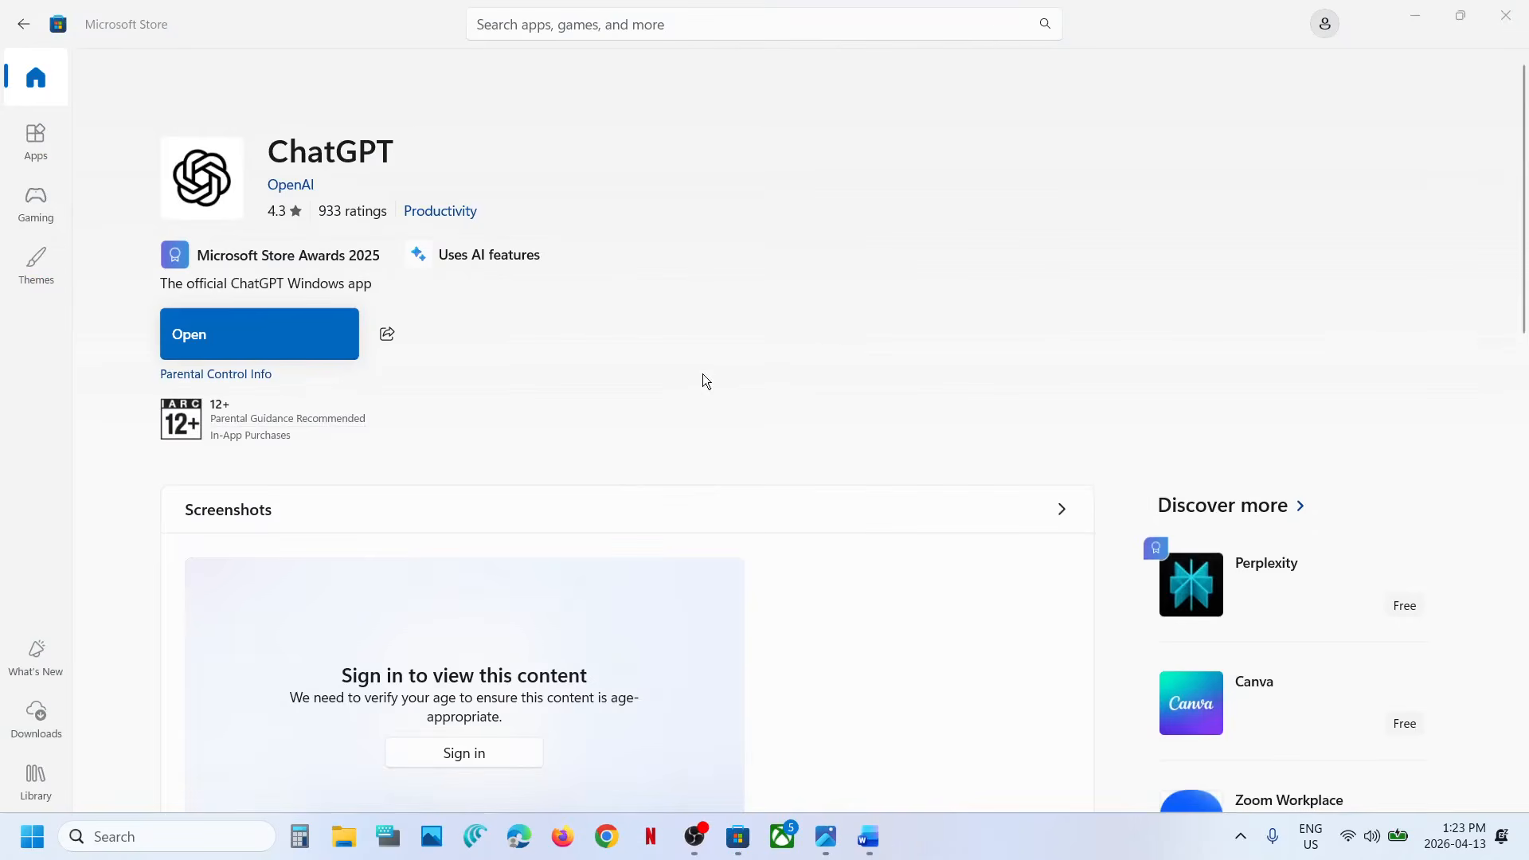
- Copy the word wsreset from the Word notes and run it as a command through Windows search to clear the store cache
click(869, 837)
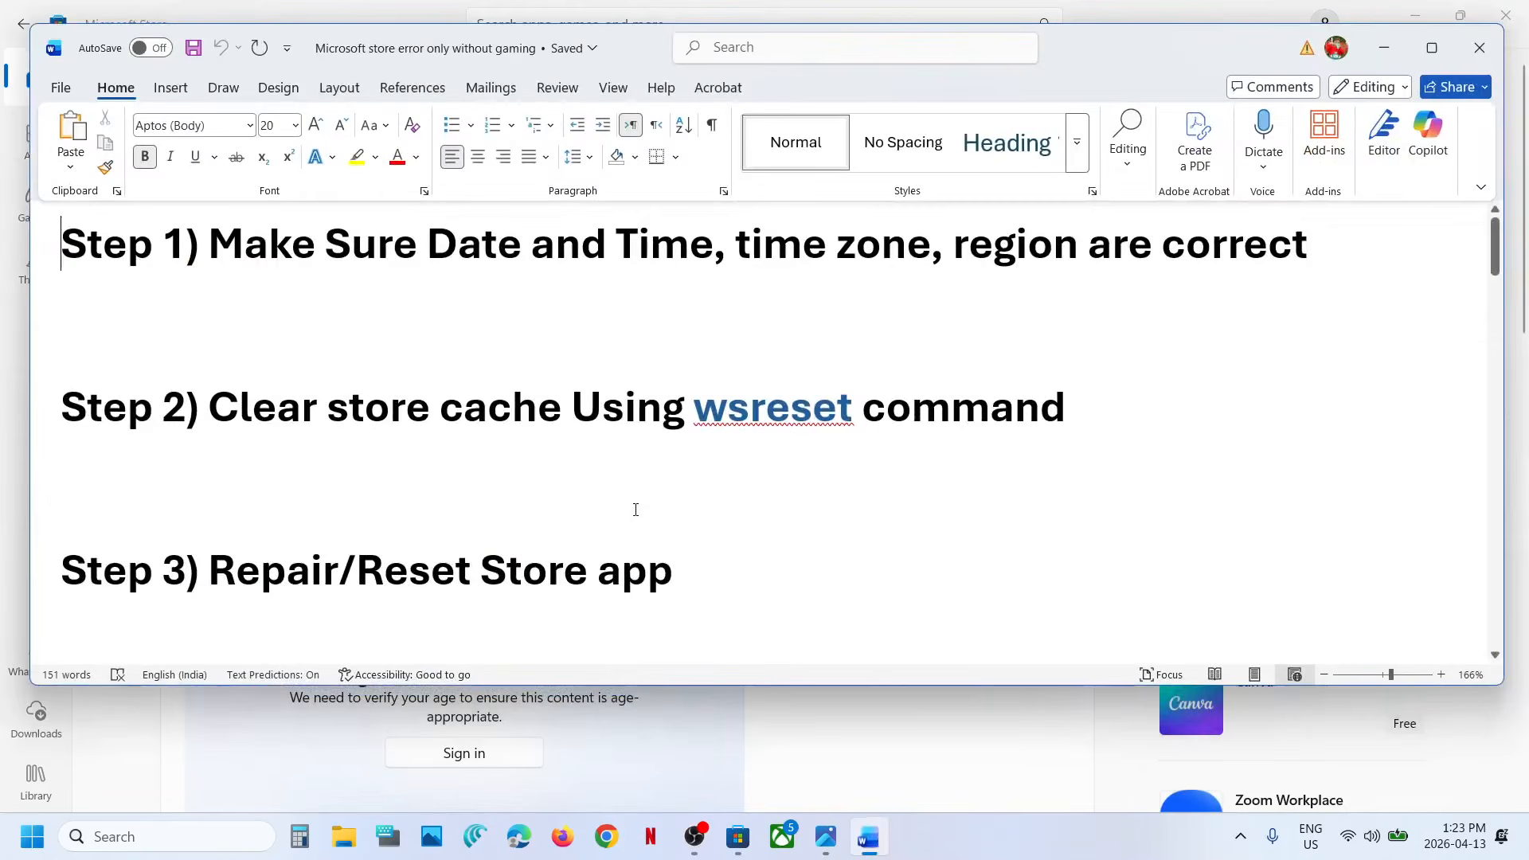
drag(284, 413, 736, 394)
click(737, 398)
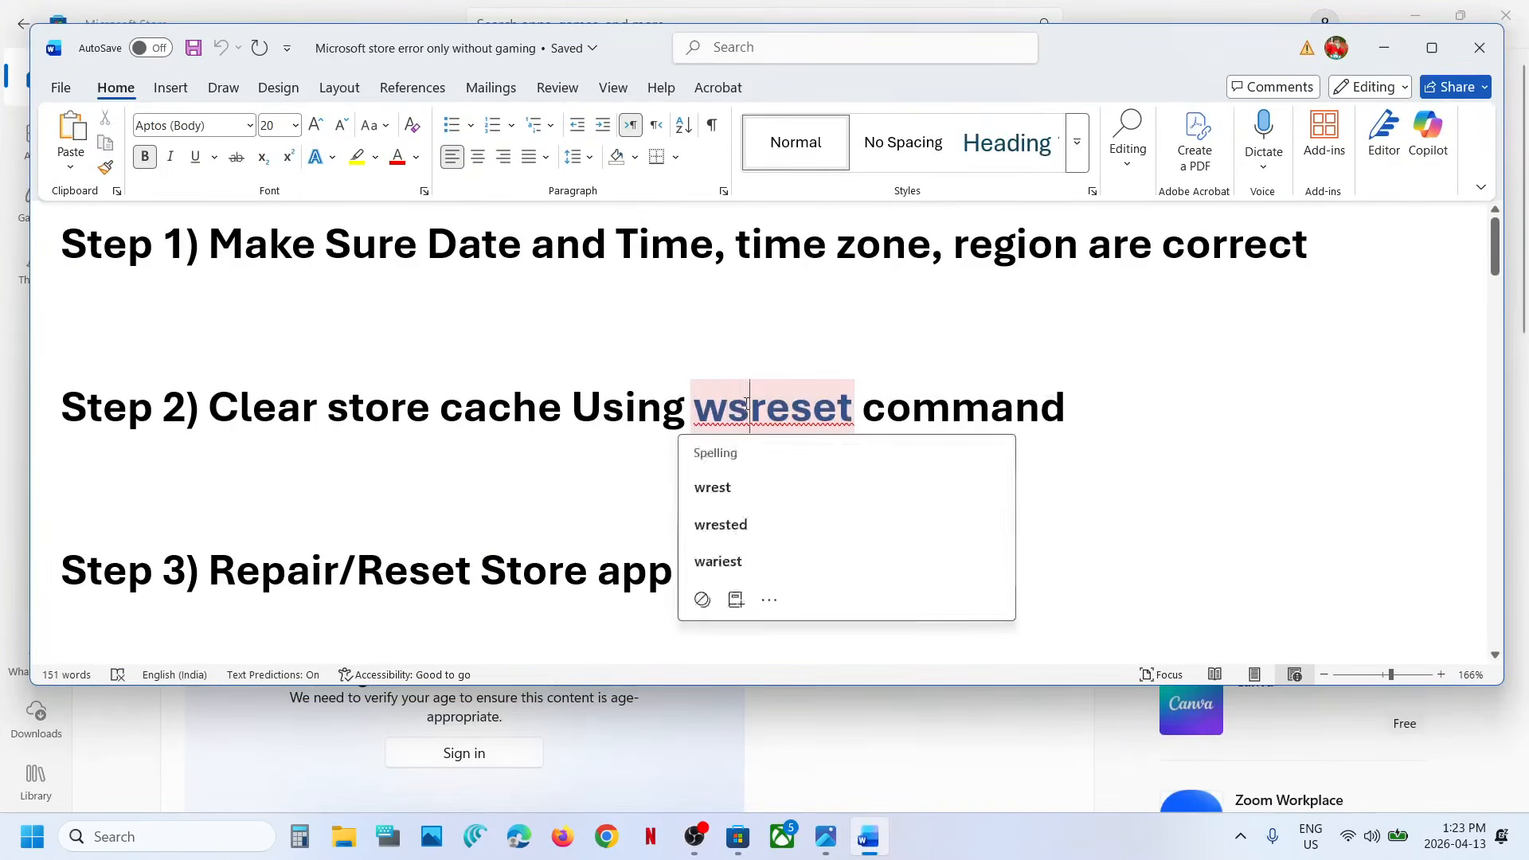
right_click(746, 403)
click(758, 518)
click(179, 833)
key(ctrl+v)
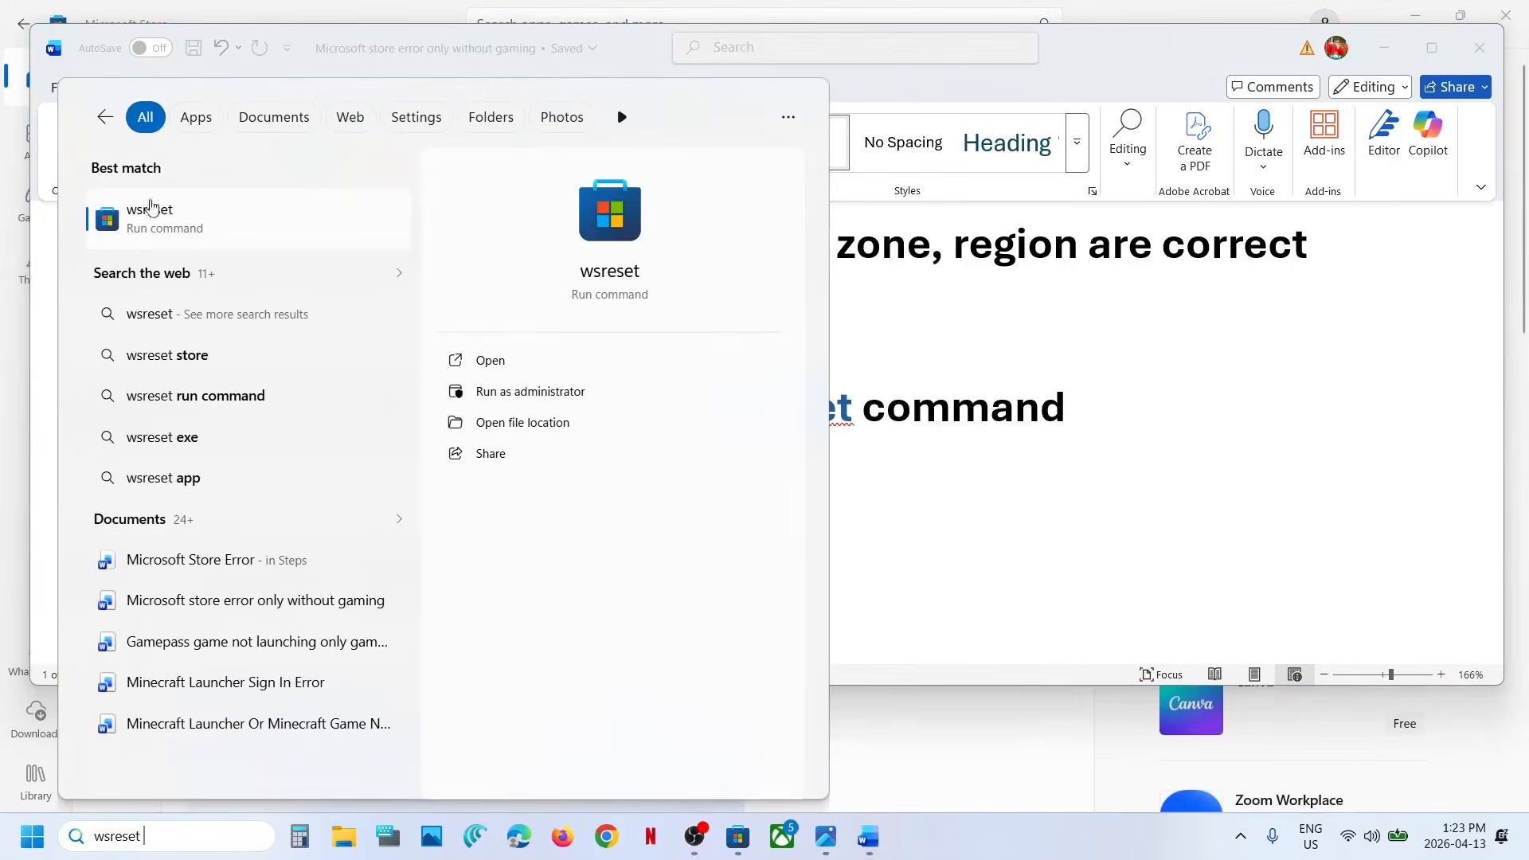
click(181, 228)
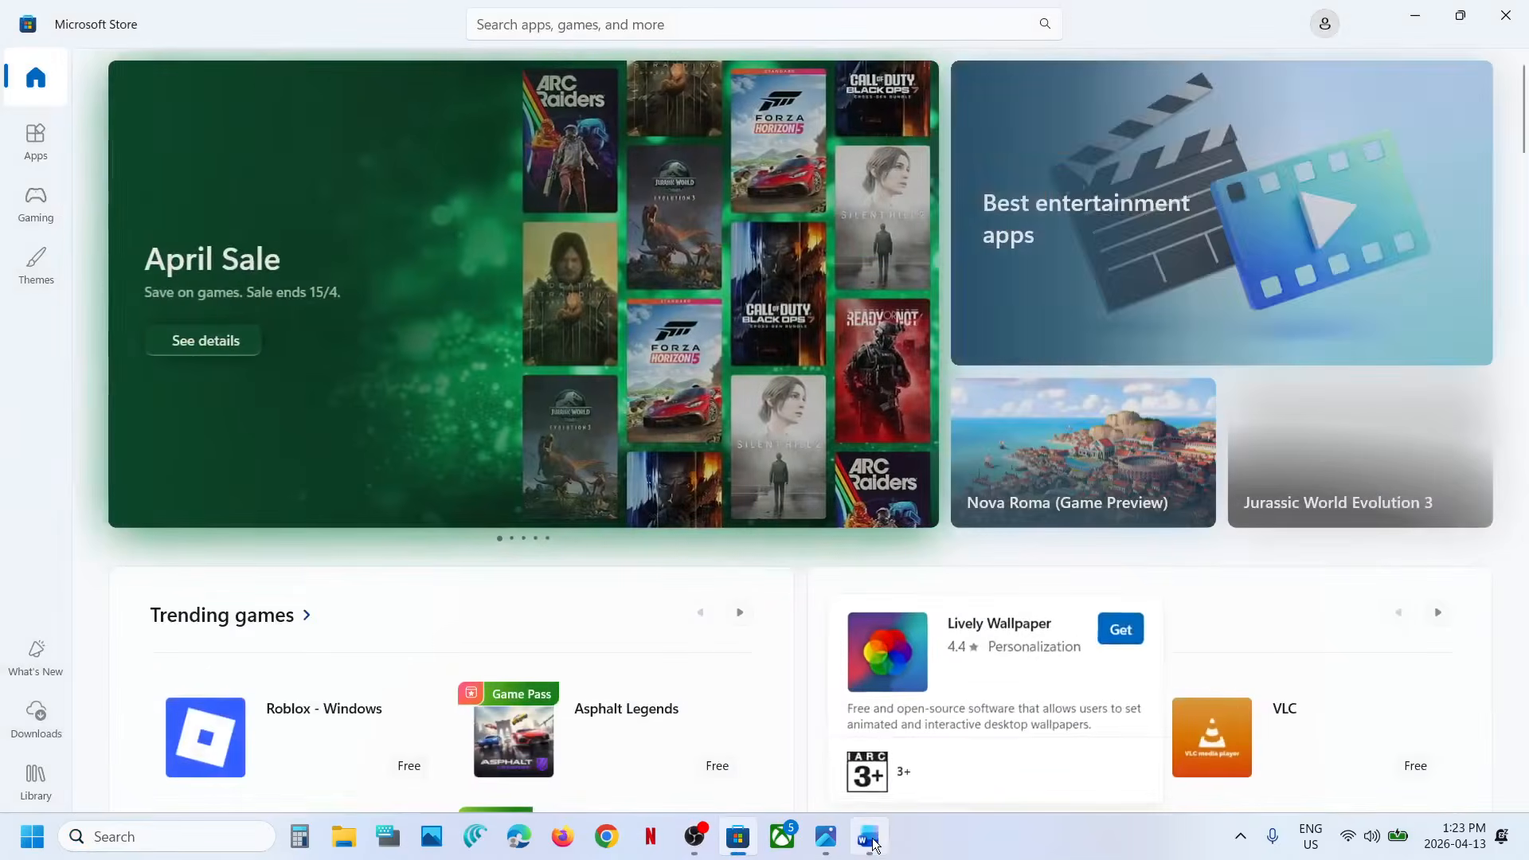
- Consult Step 3 in the Word notes, search Windows for "store" and open the app settings of Microsoft Store
click(869, 836)
scroll(515, 511, down, 1)
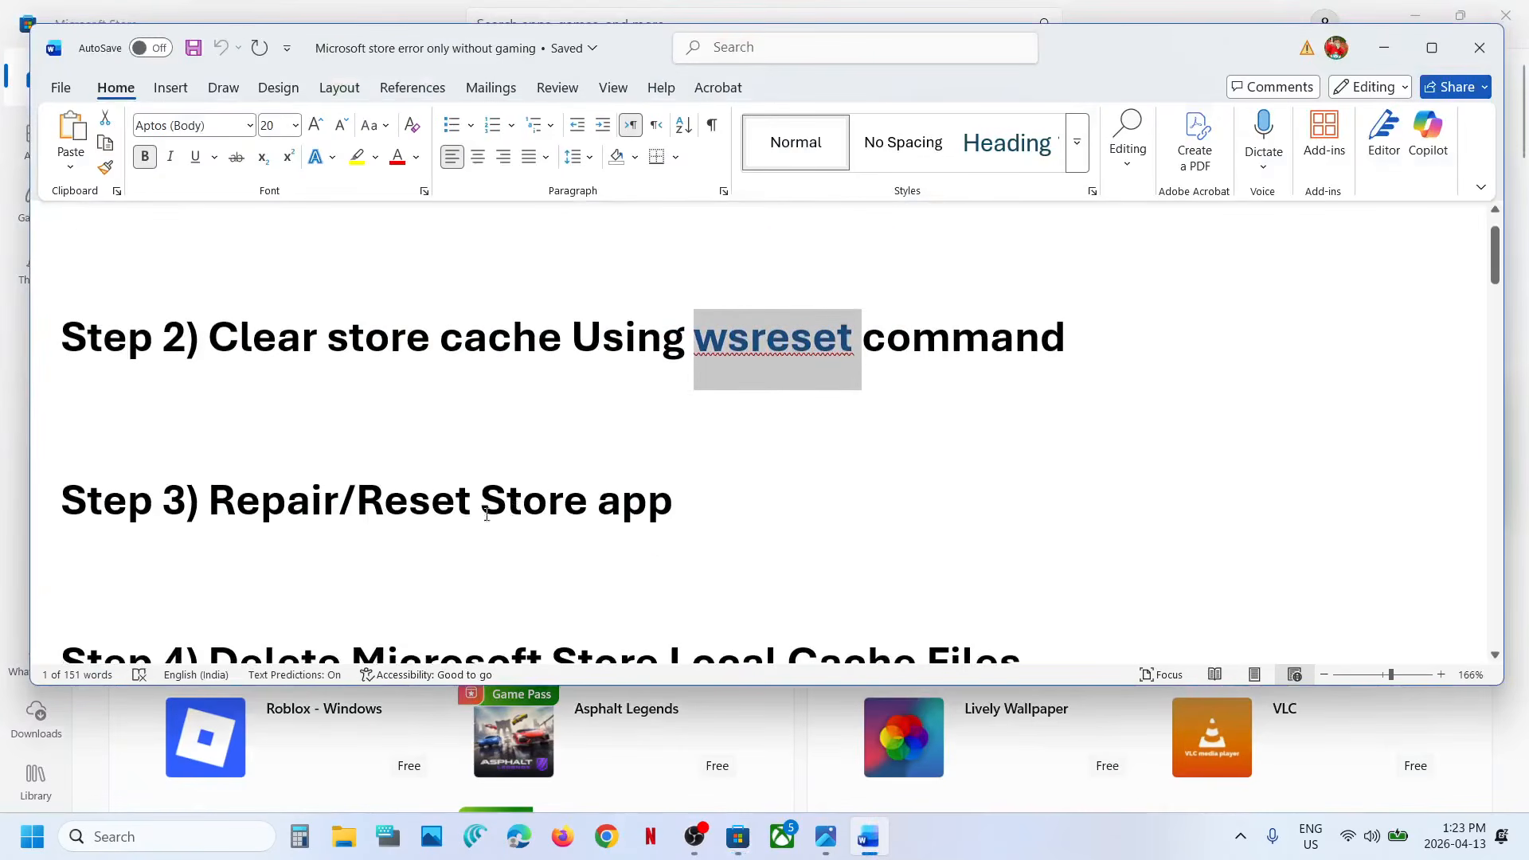
click(173, 848)
text(store)
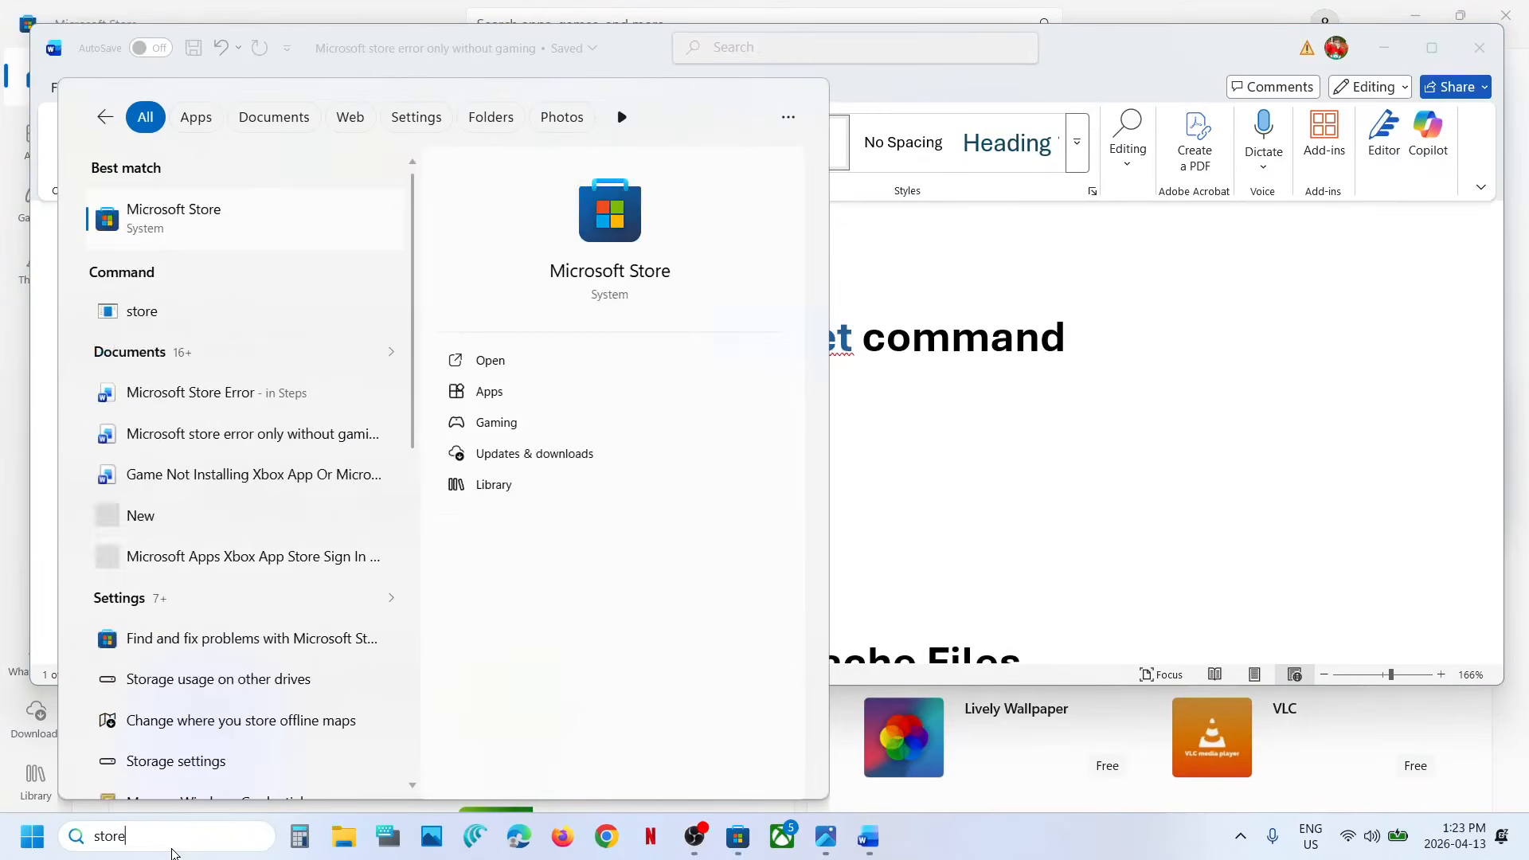
right_click(175, 227)
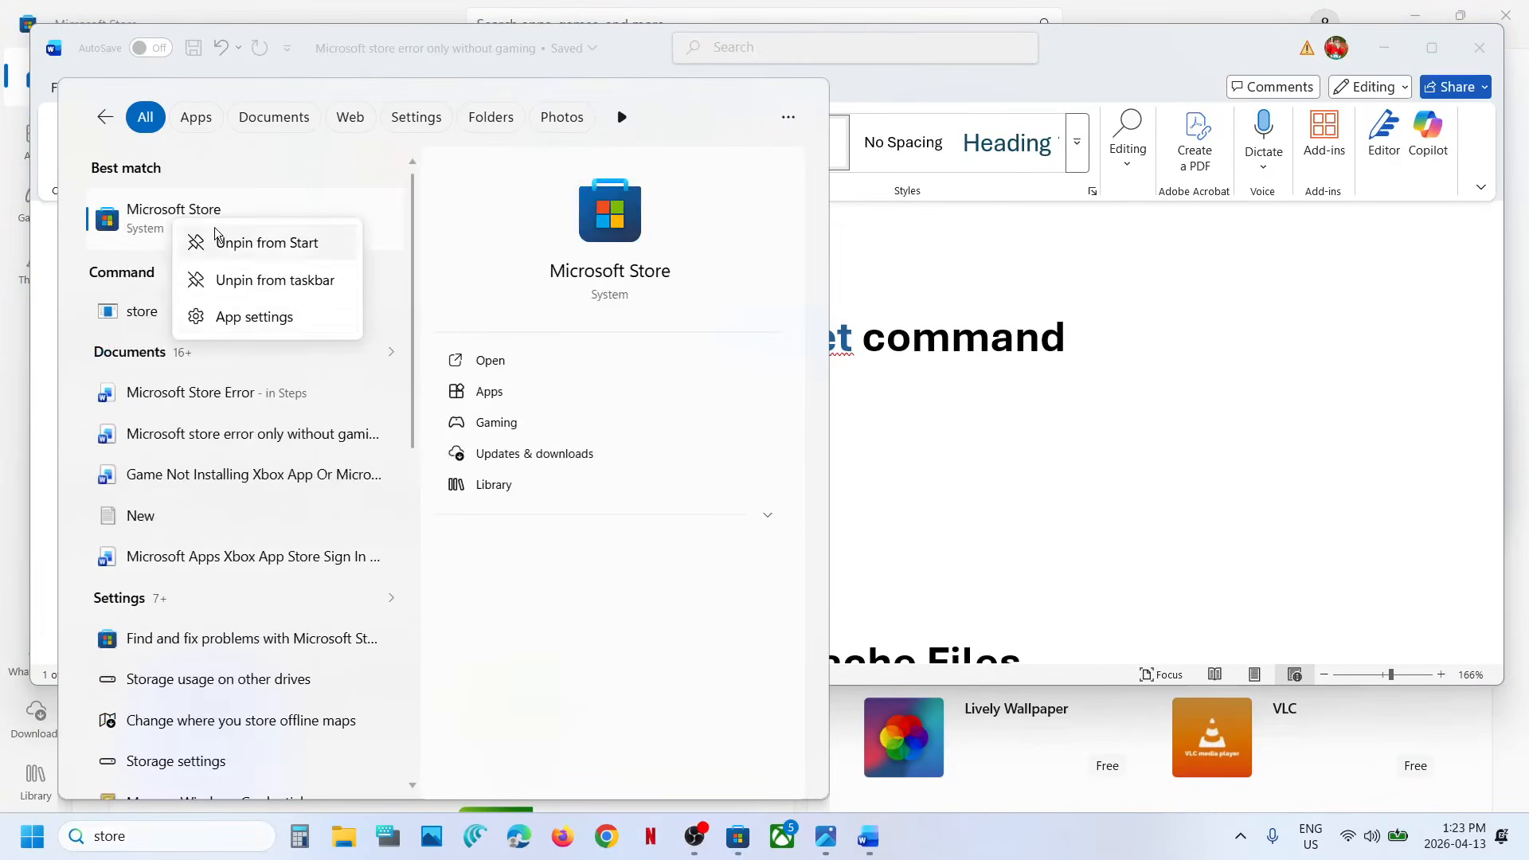
click(265, 314)
- Repair the Microsoft Store component and reset it, confirming the deletion of its data
scroll(551, 511, down, 8)
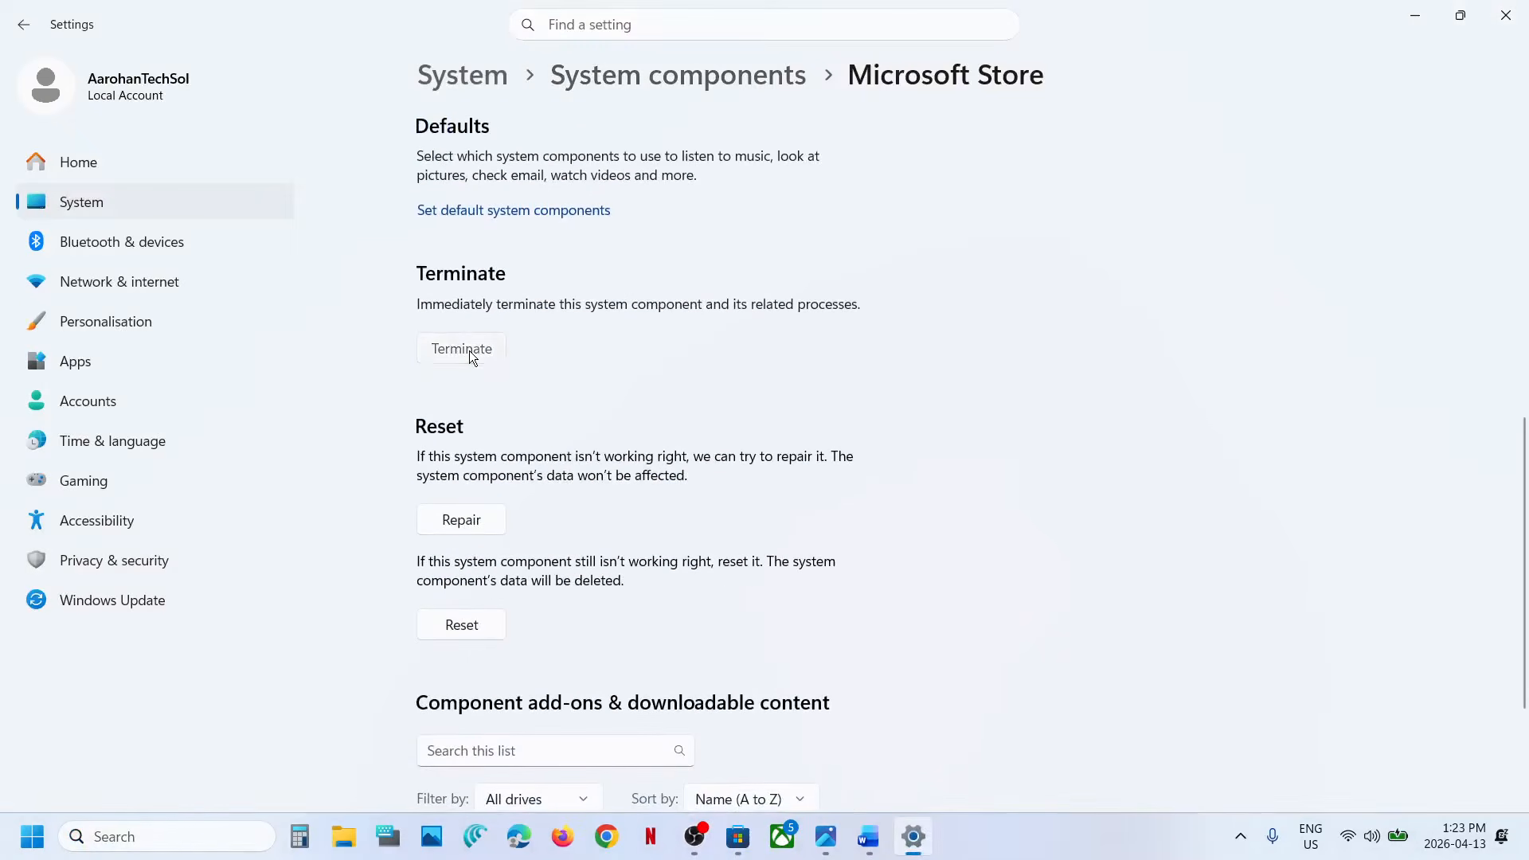
click(467, 517)
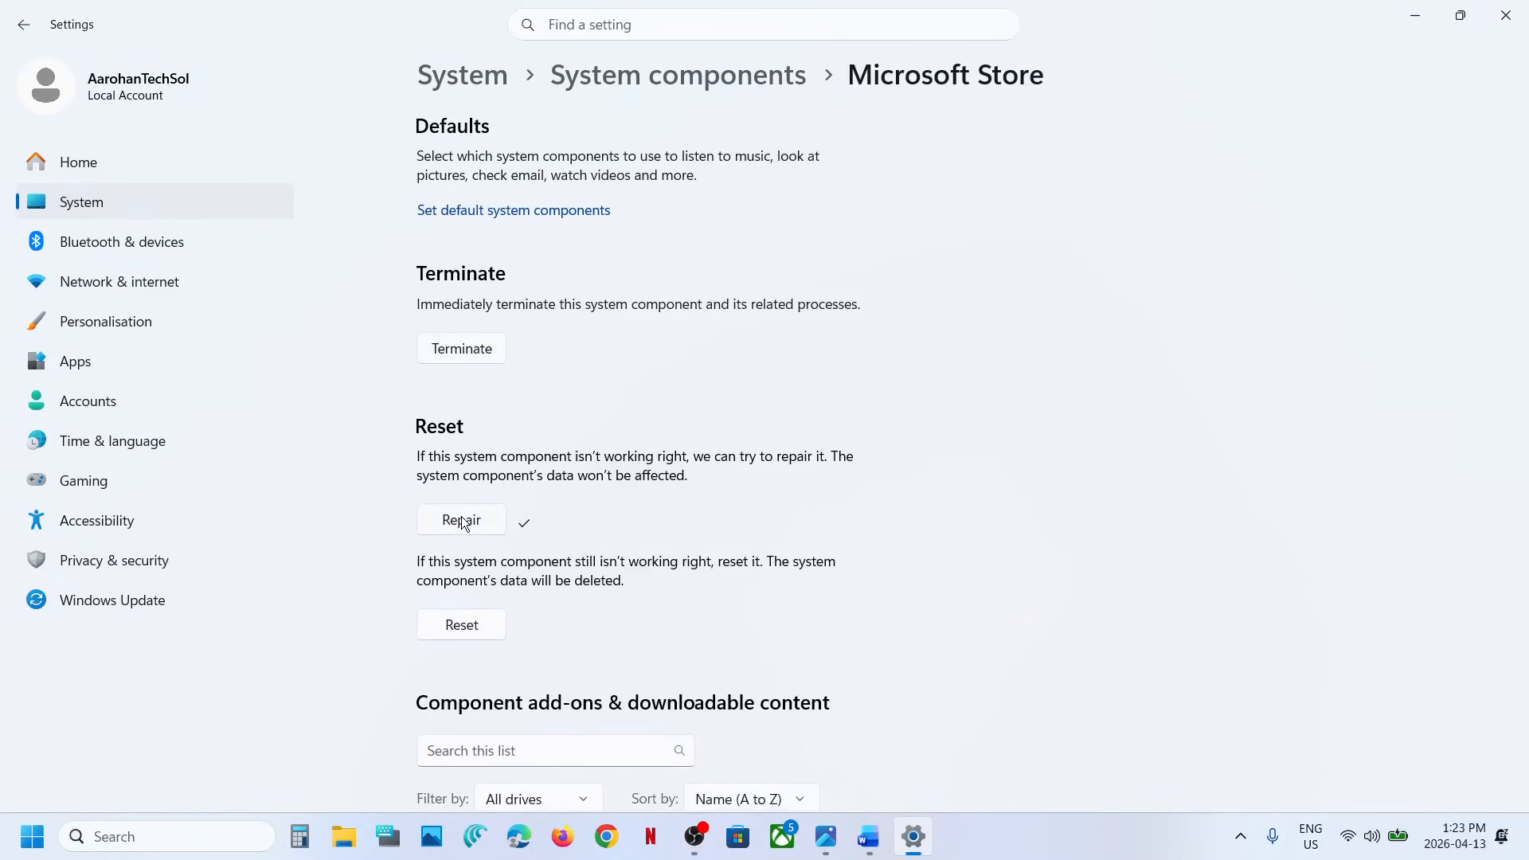
click(476, 629)
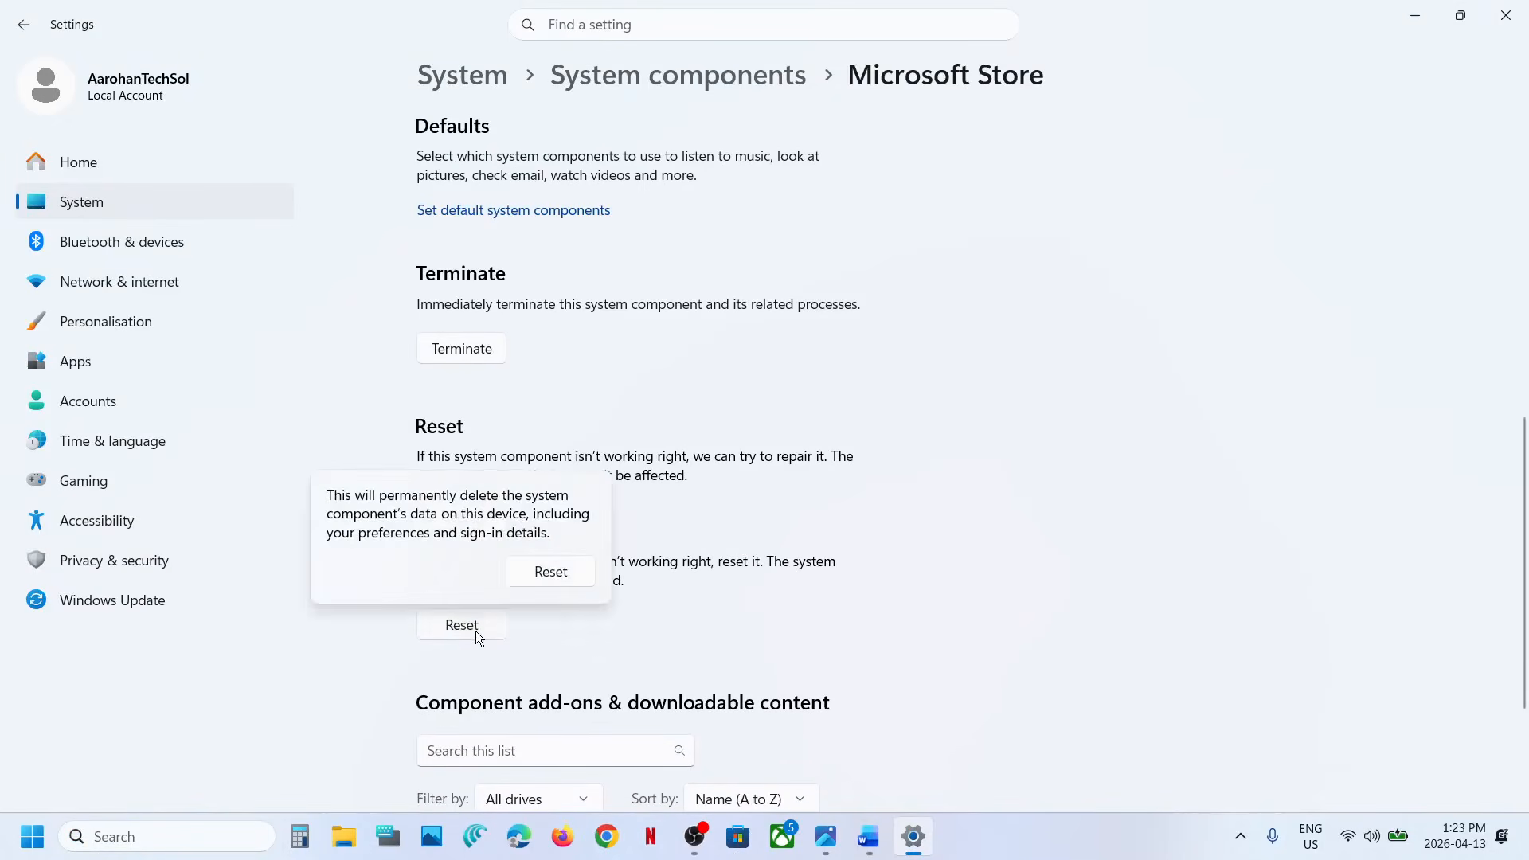
click(558, 575)
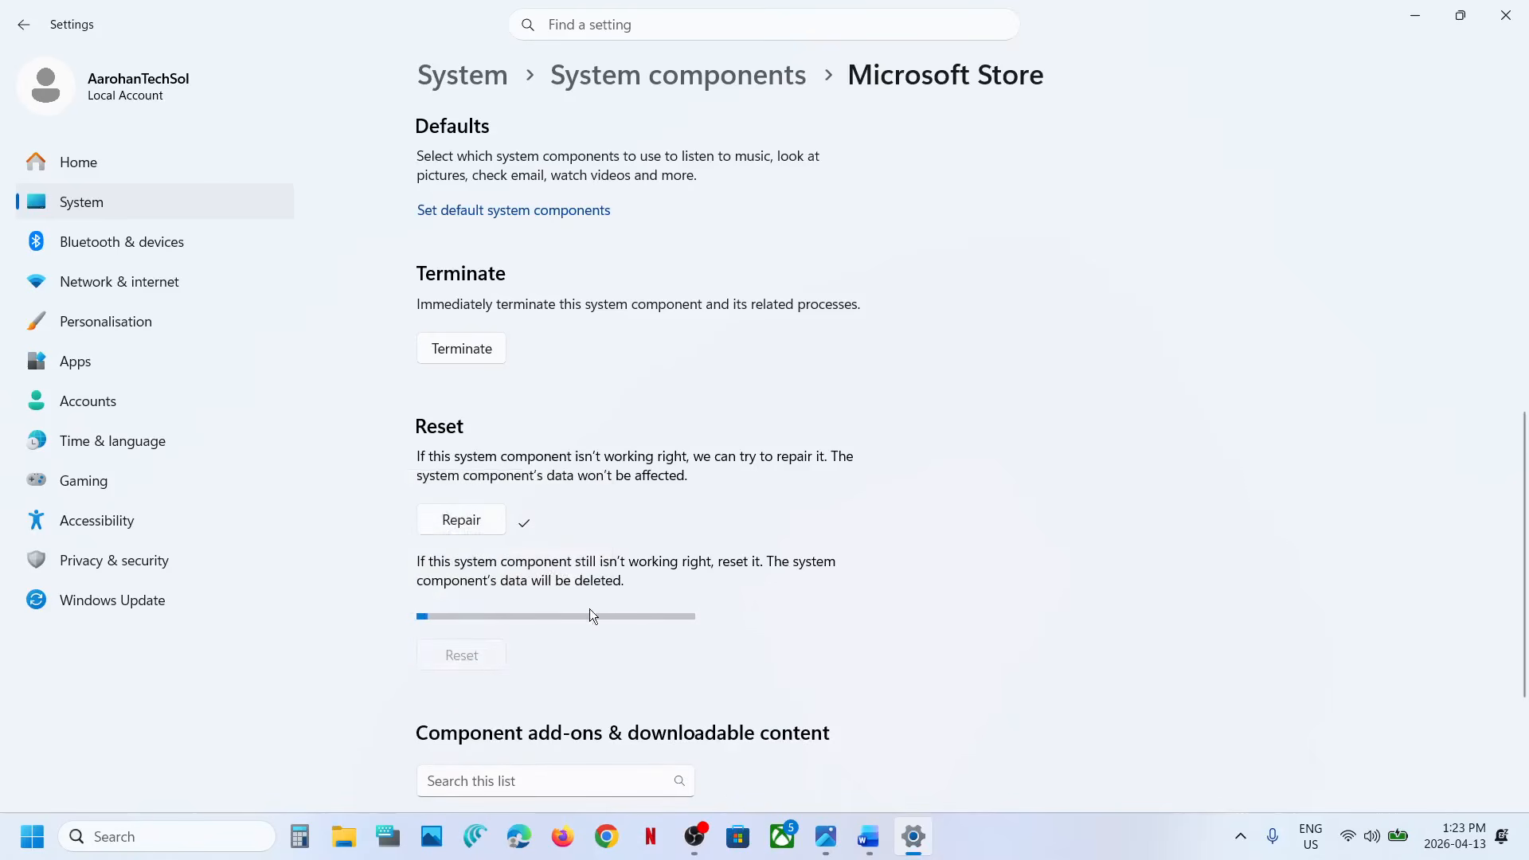
- Read Step 4 in the Word notes and browse in File Explorer to the user's profile folder under C:\Users
click(826, 842)
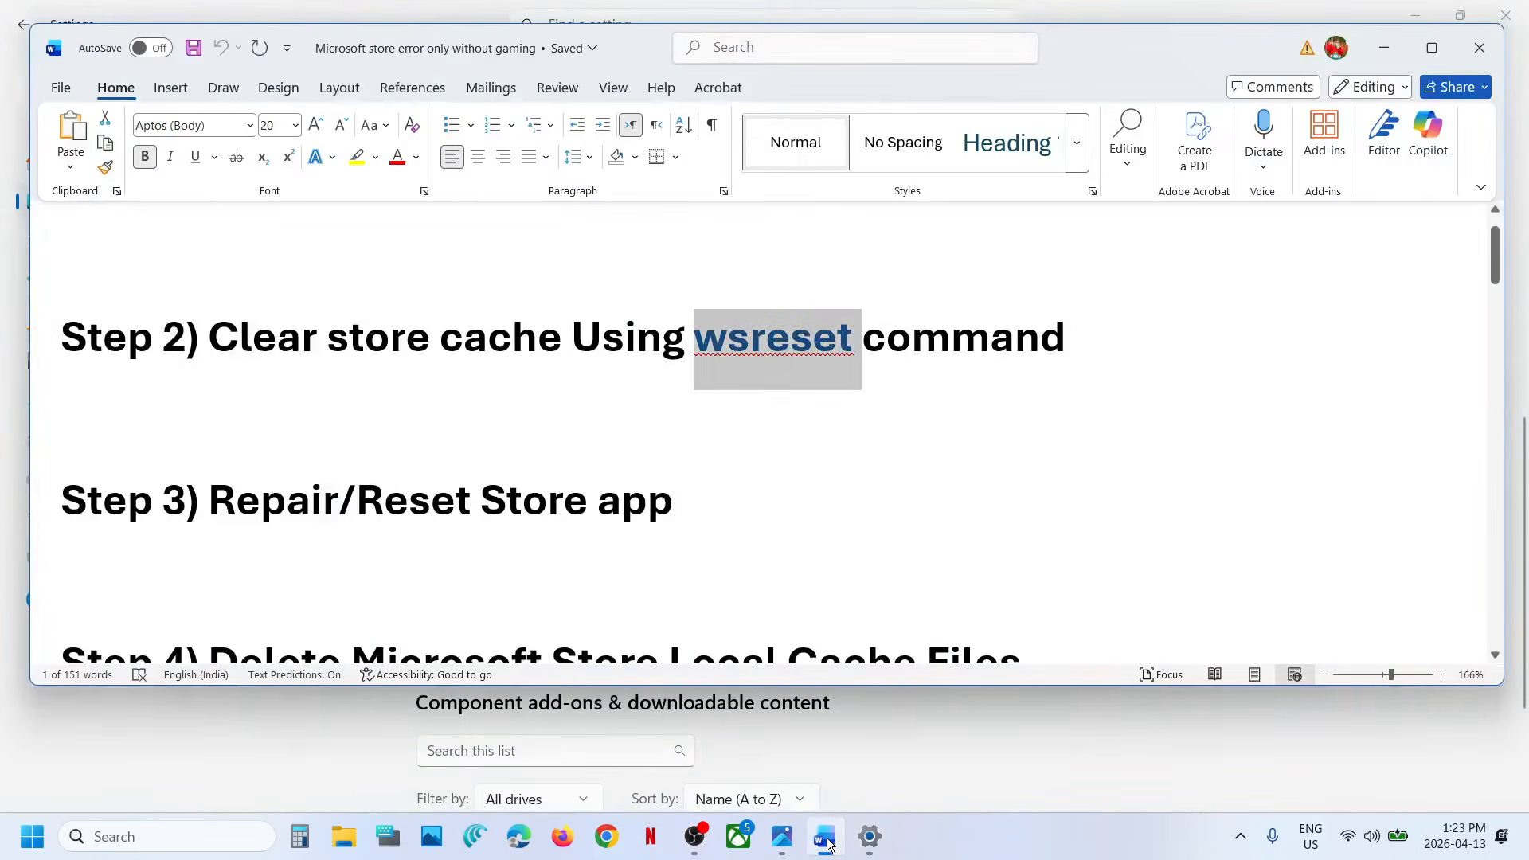
scroll(568, 561, down, 5)
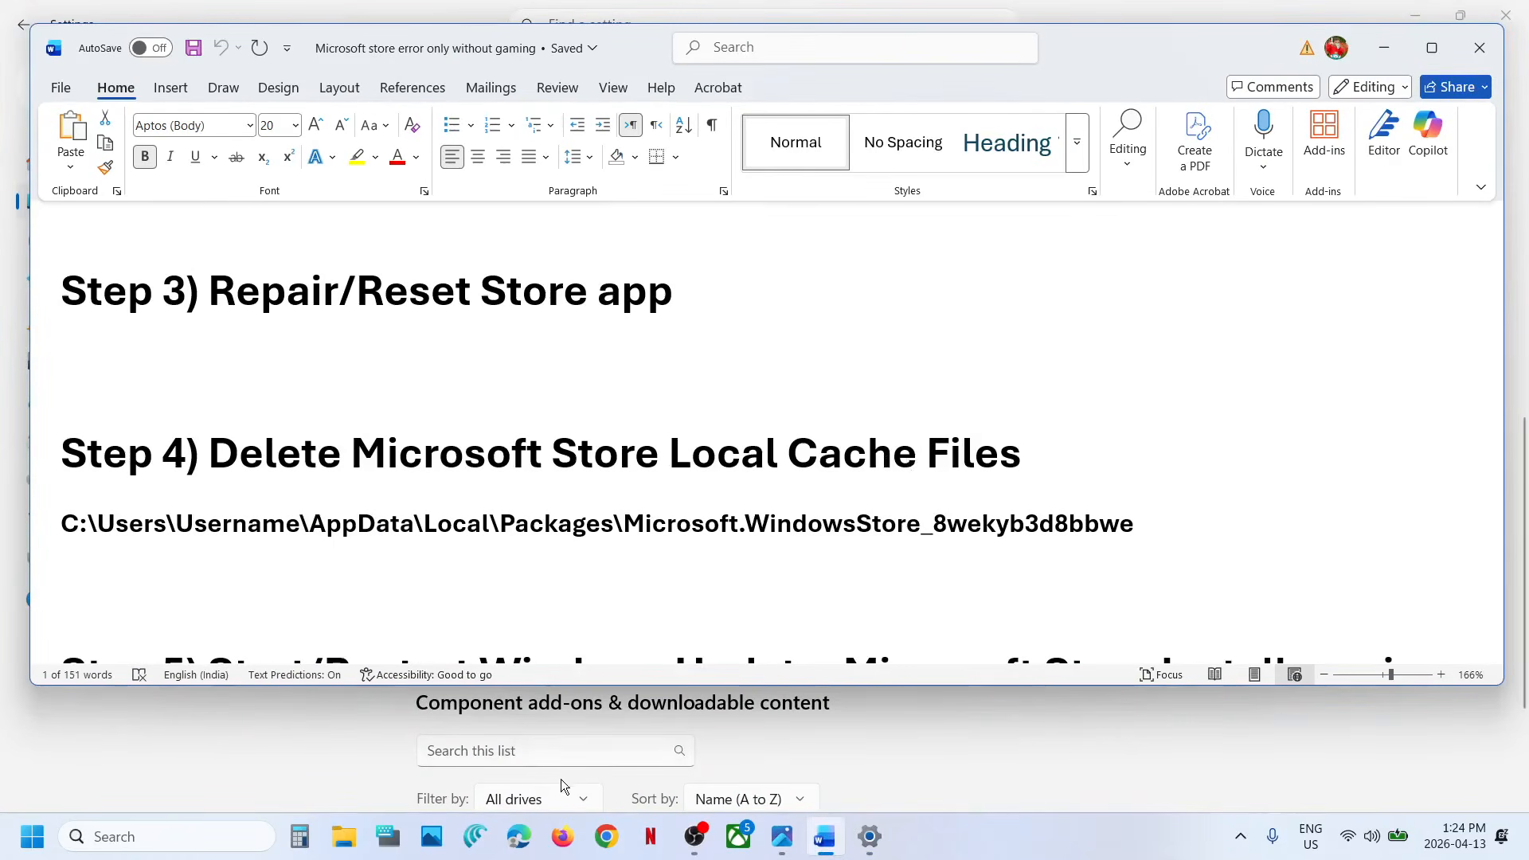
click(349, 841)
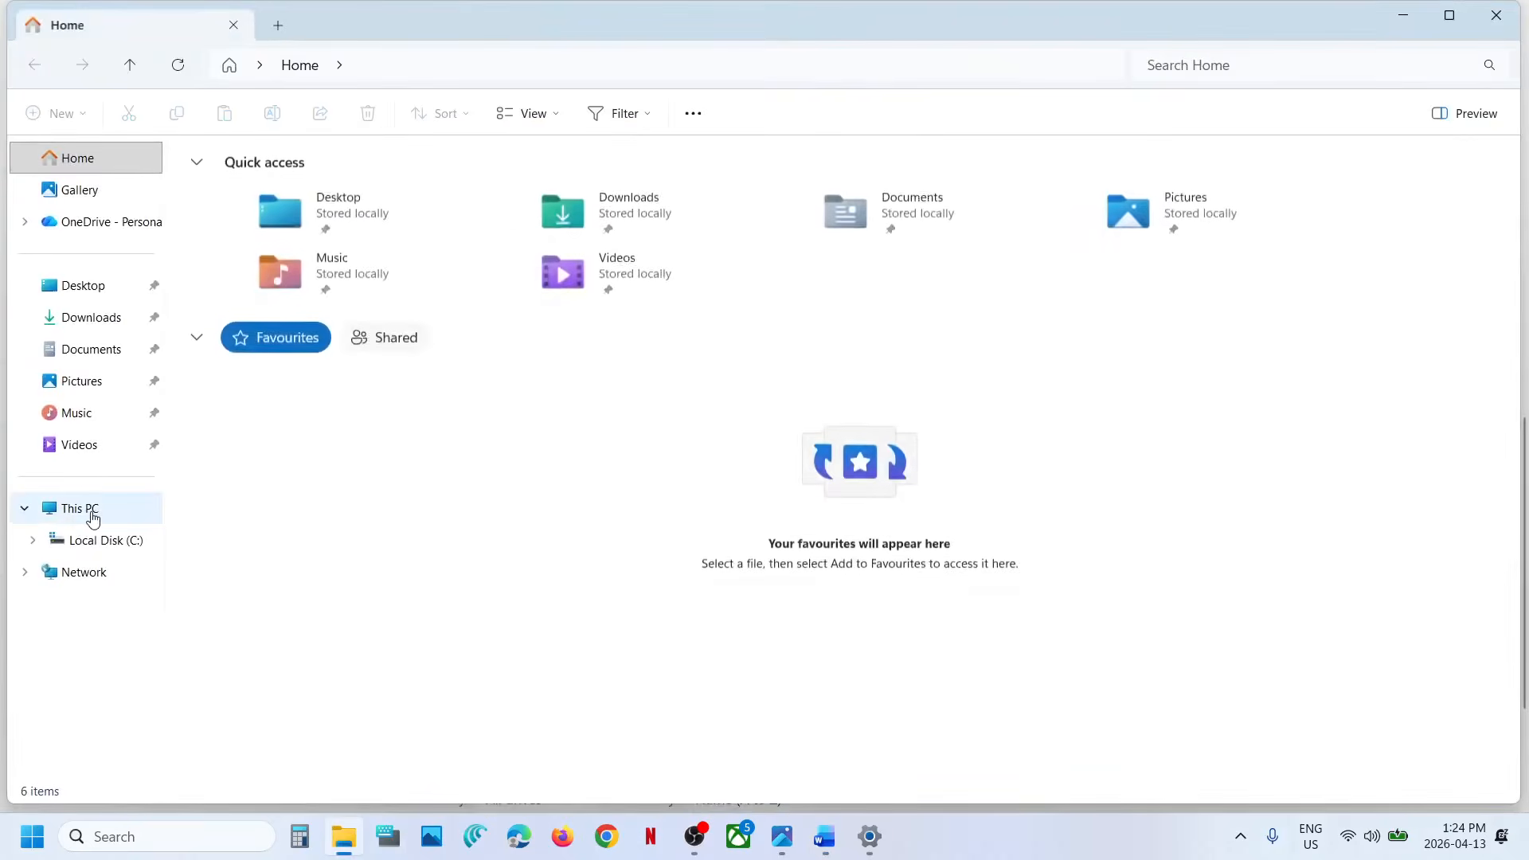
click(84, 510)
double_click(332, 201)
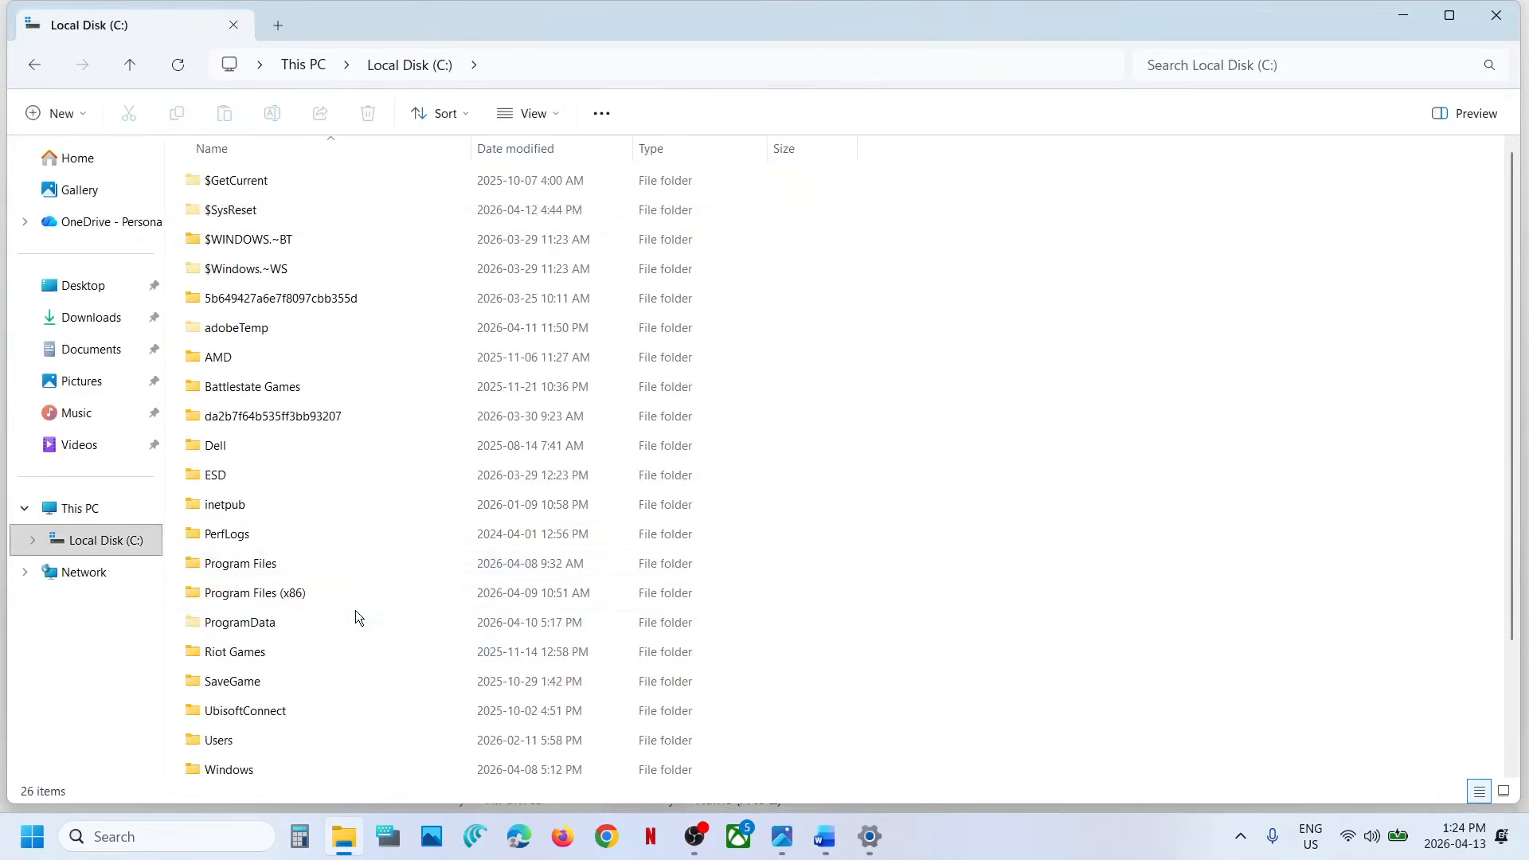
click(231, 740)
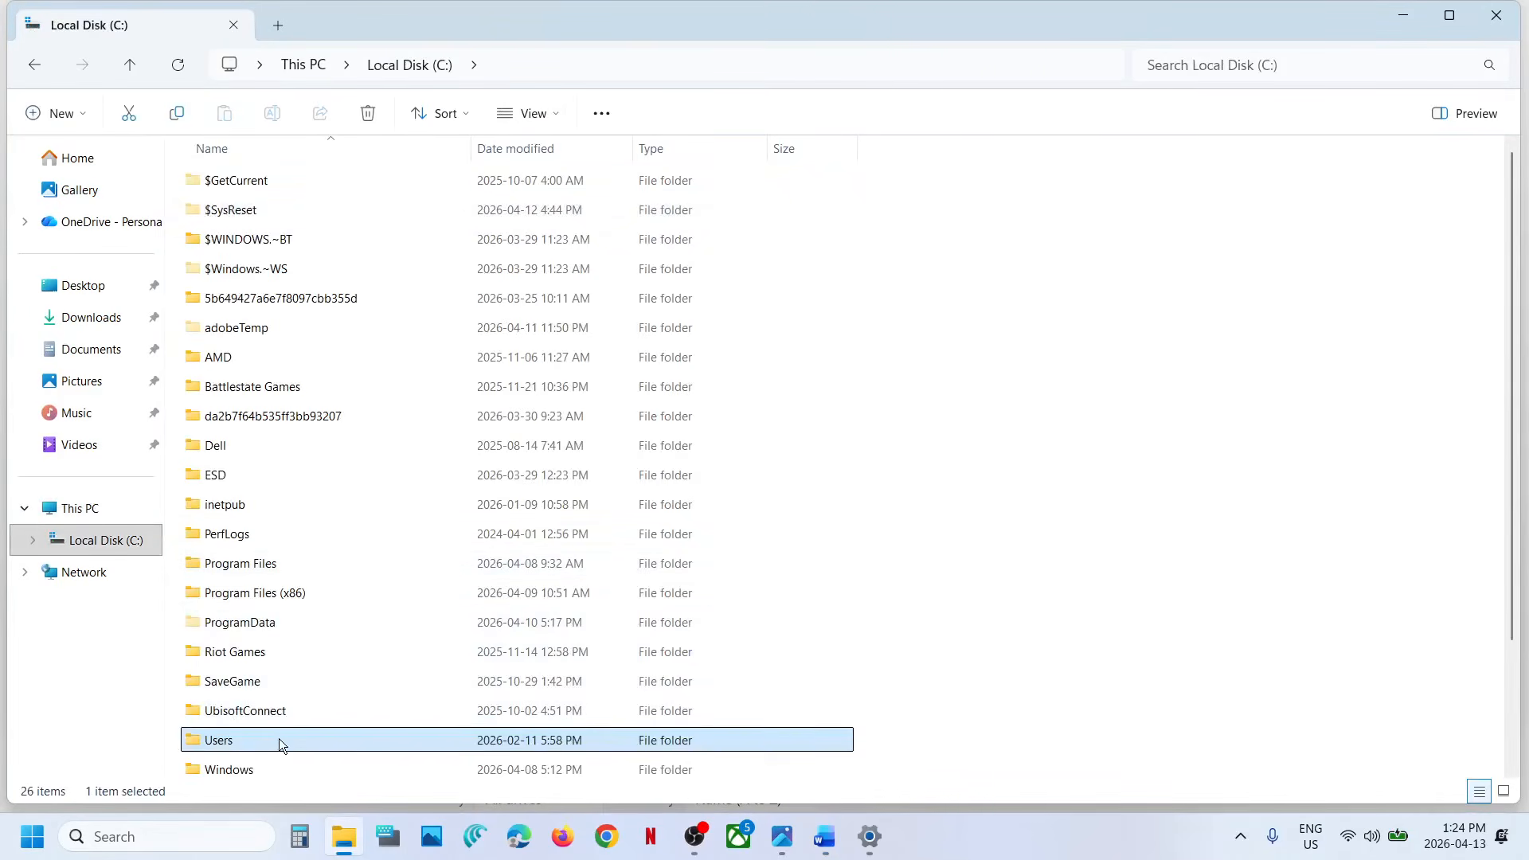
double_click(279, 738)
double_click(251, 180)
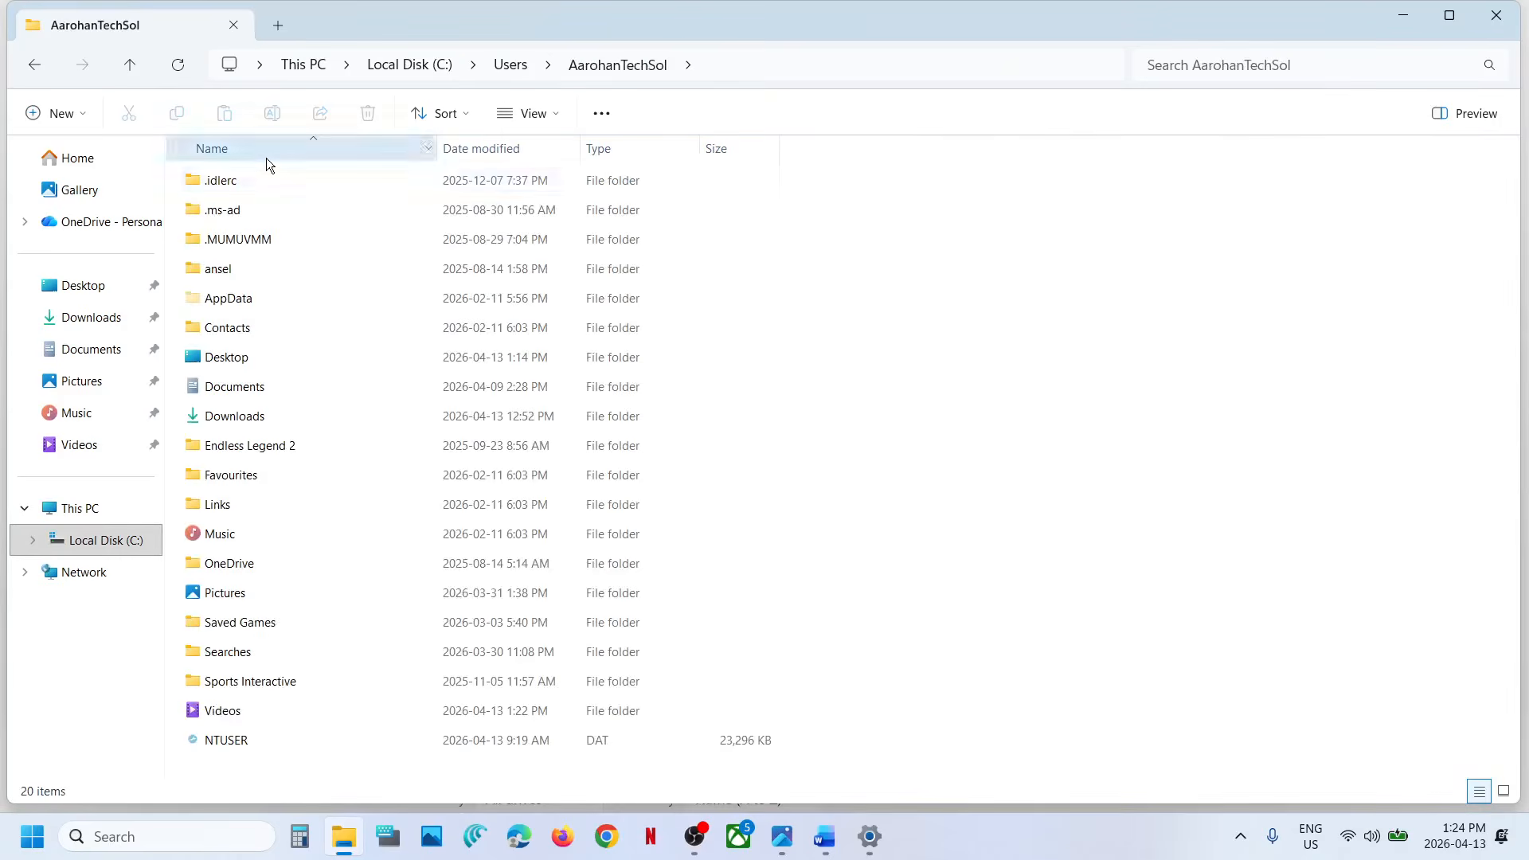
- Toggle the Hidden items display option in the profile folder that contains AppData
click(245, 299)
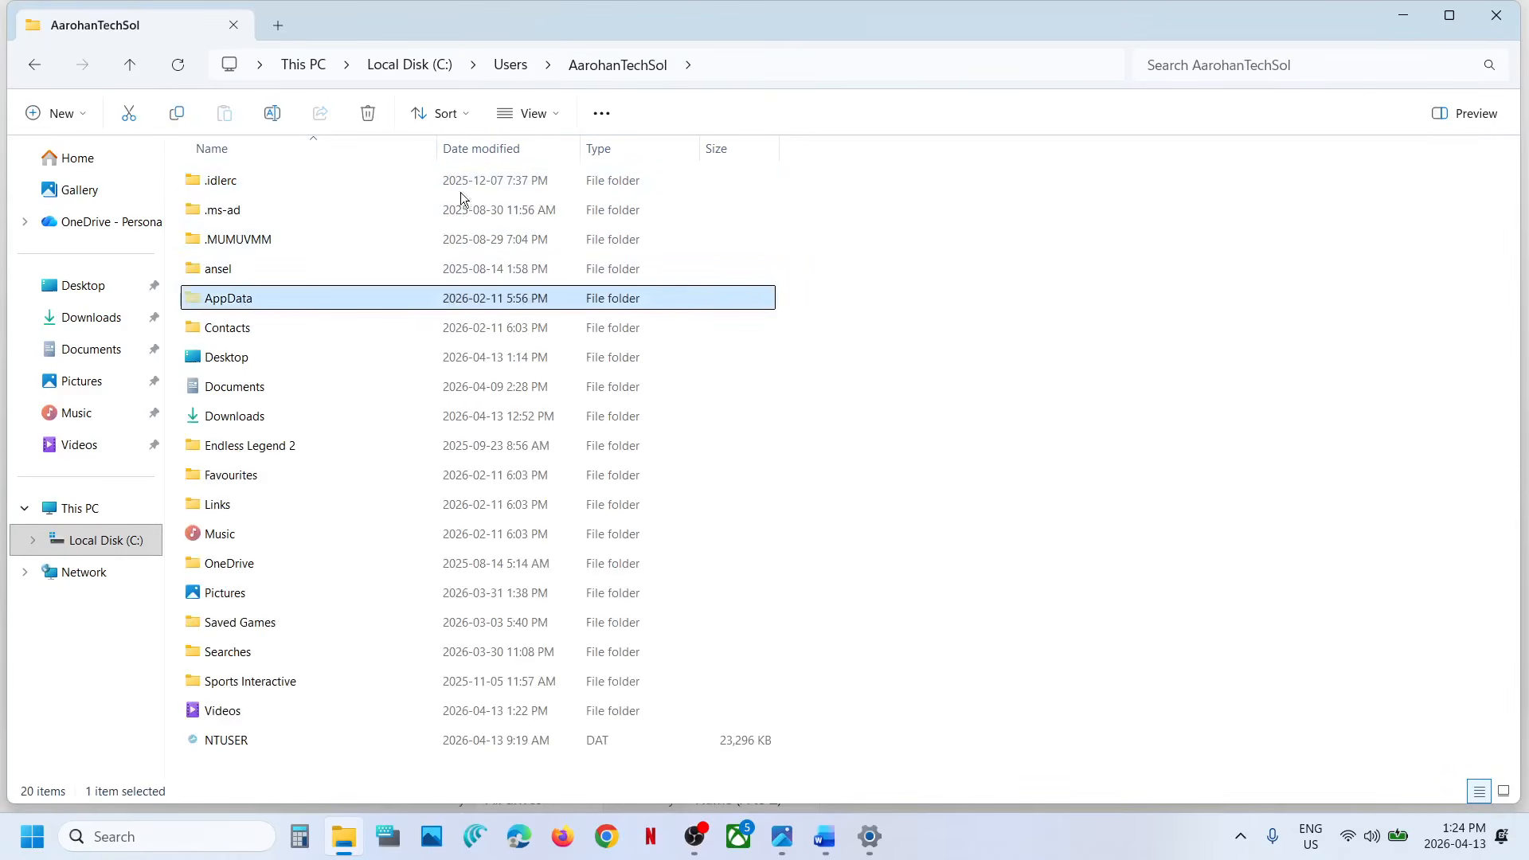
click(560, 110)
mouse_move(543, 486)
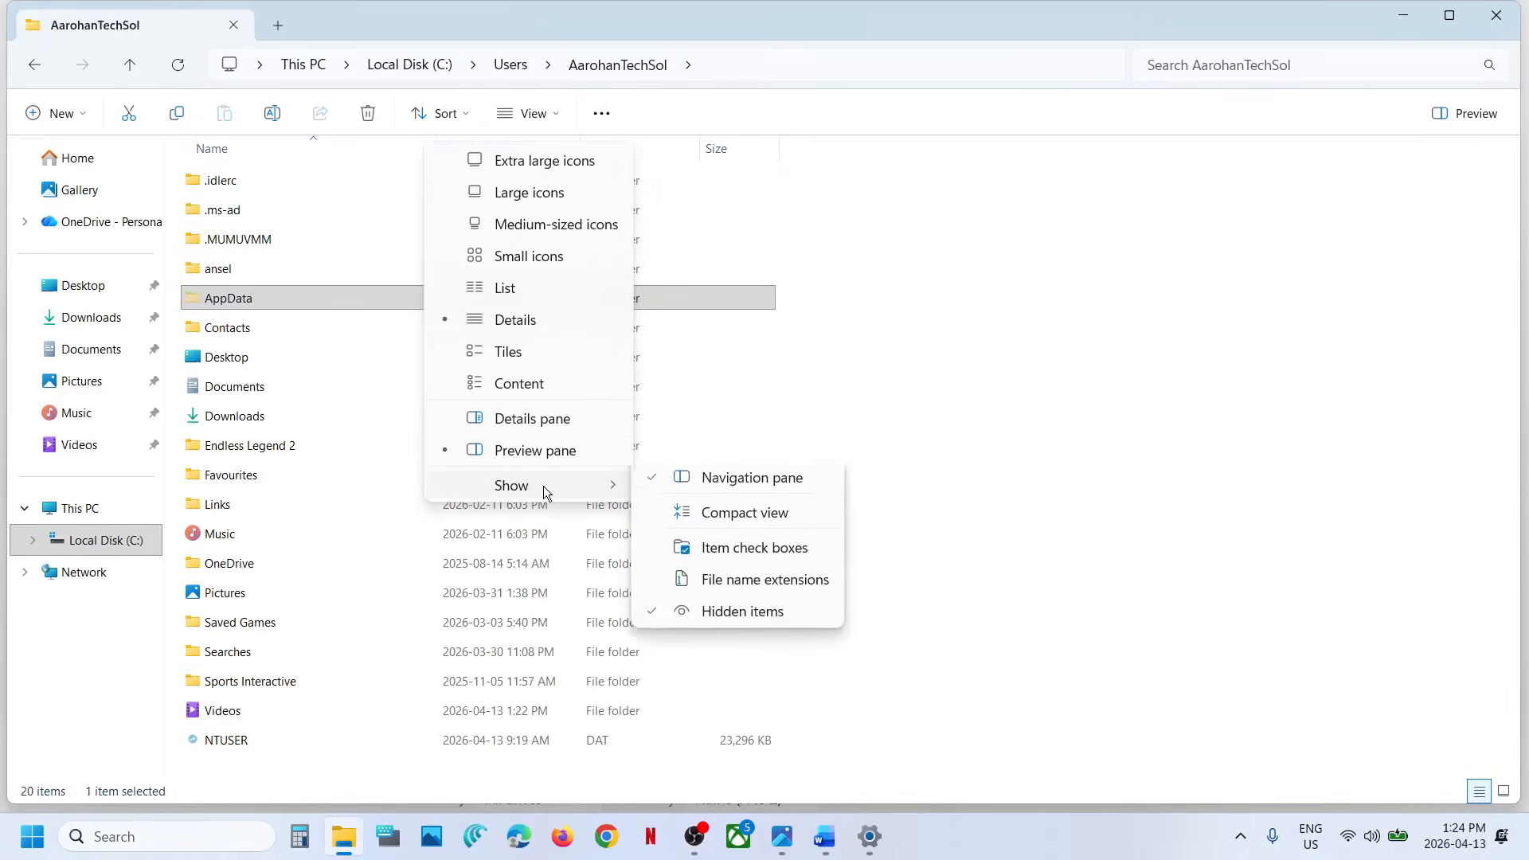
click(711, 621)
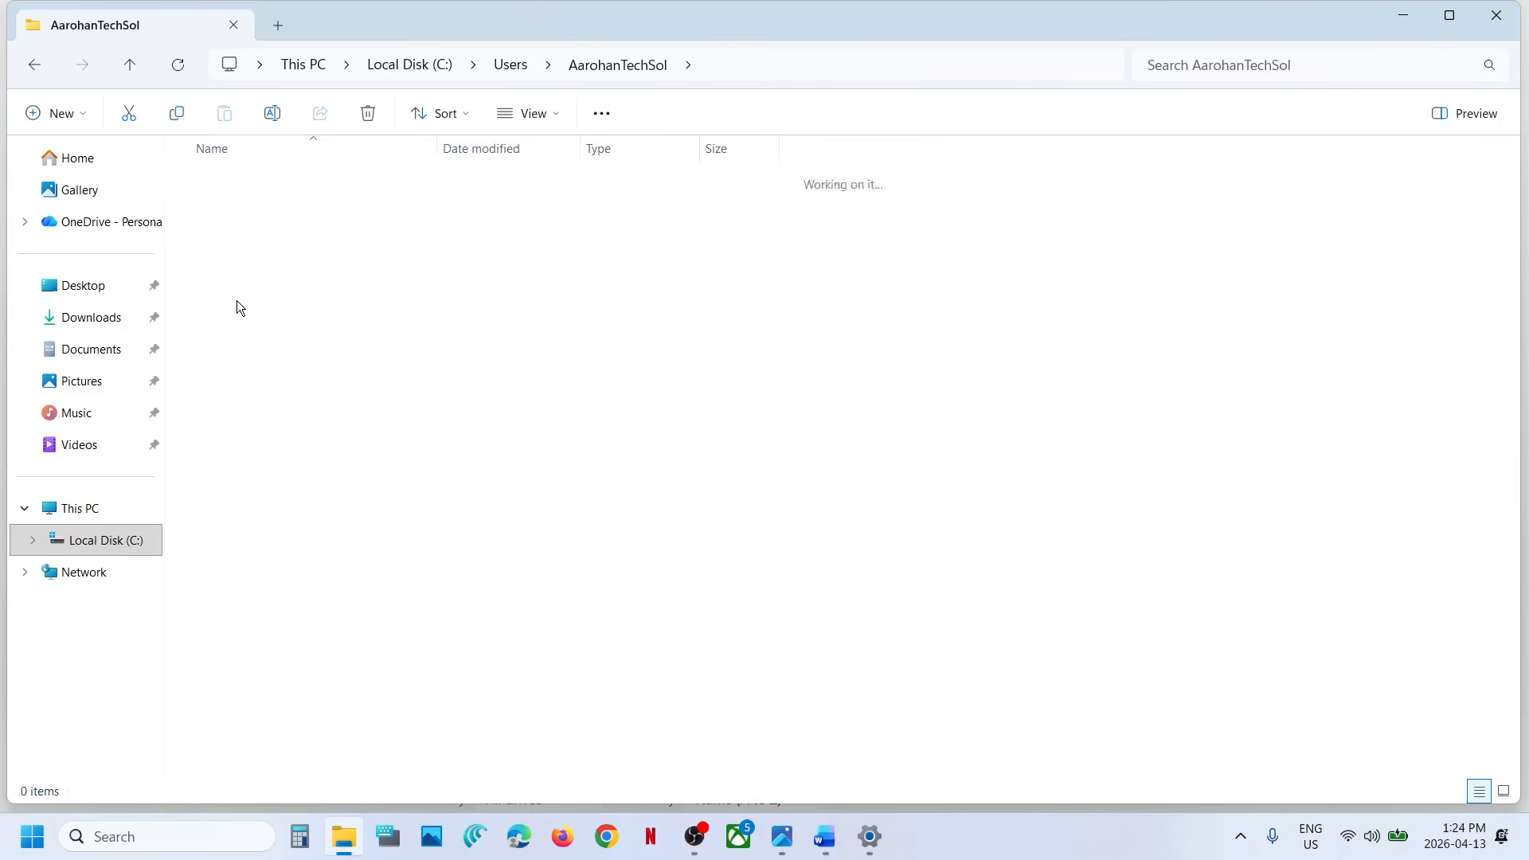
- Open the Packages folder inside AppData\Local
double_click(237, 299)
double_click(250, 180)
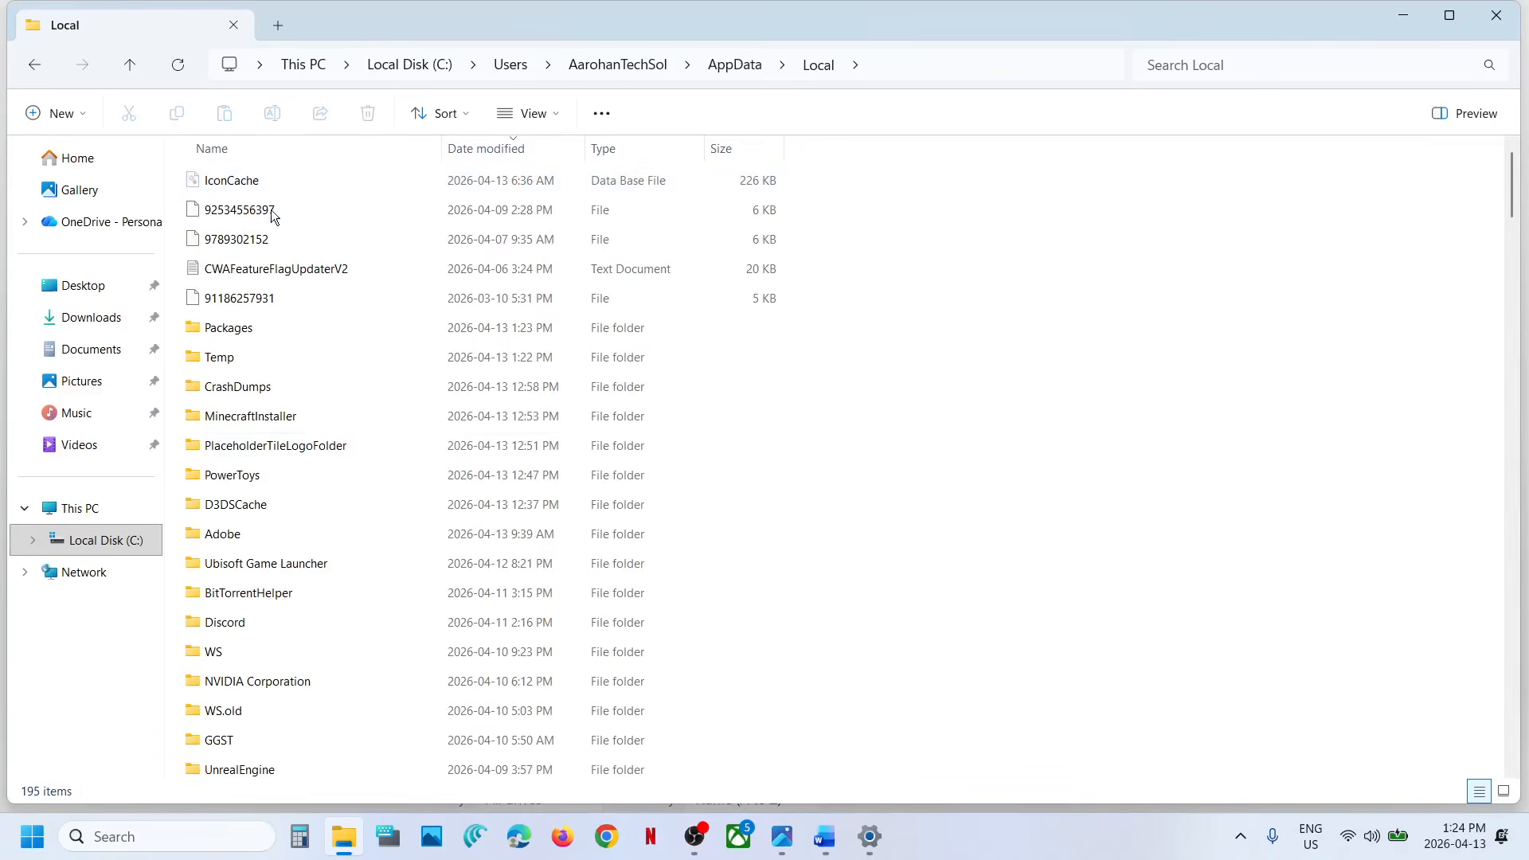
click(231, 329)
double_click(282, 328)
- Find the Microsoft.WindowsStore_8wekyb3d8bbwe folder inside Packages and open it
scroll(377, 515, down, 8)
scroll(376, 515, down, 12)
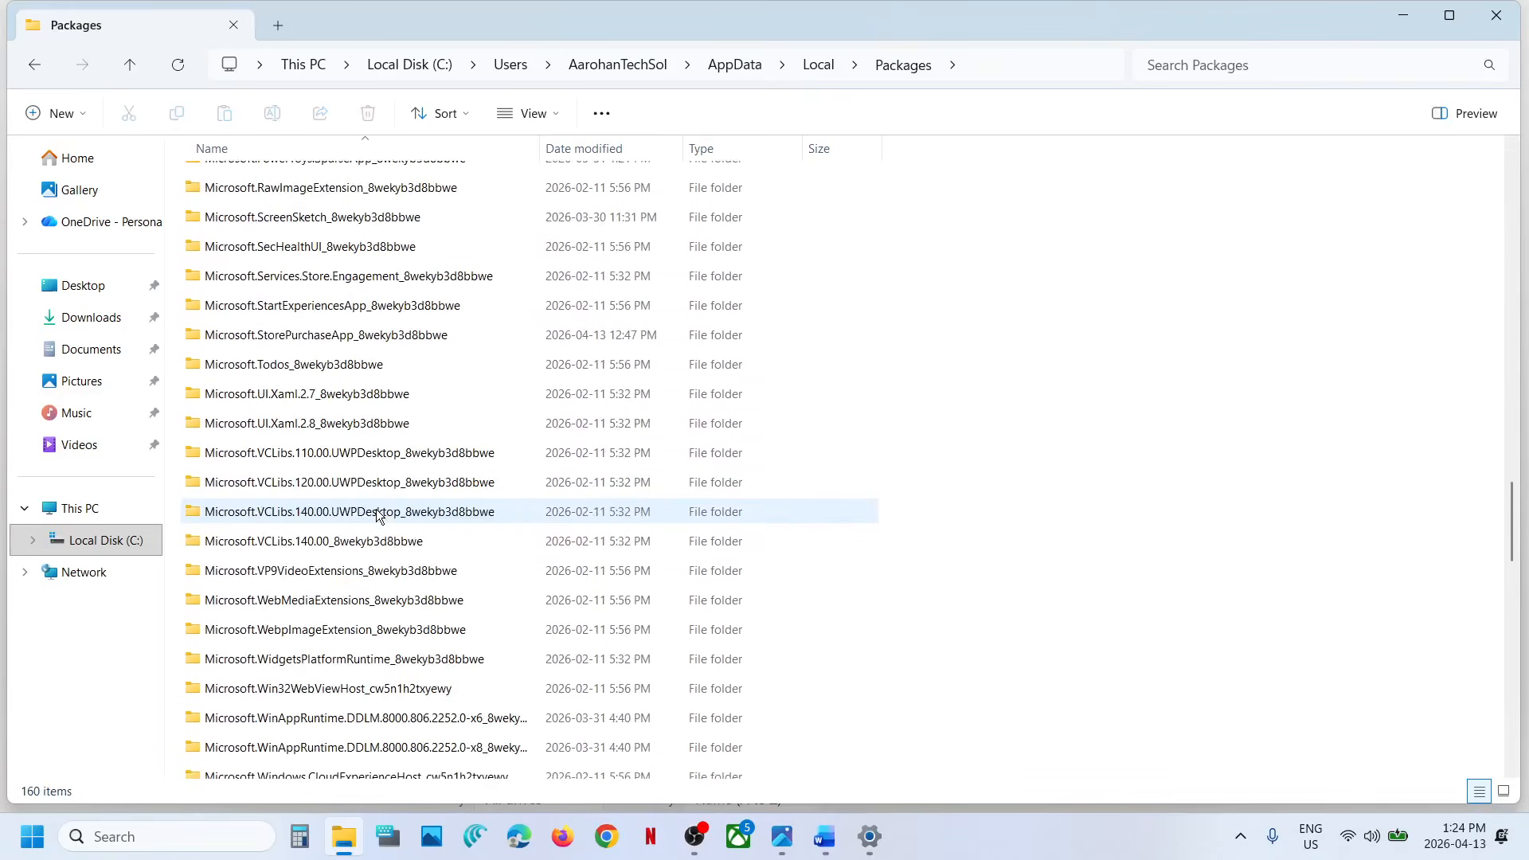
scroll(377, 515, up, 2)
scroll(376, 515, down, 7)
scroll(377, 516, down, 4)
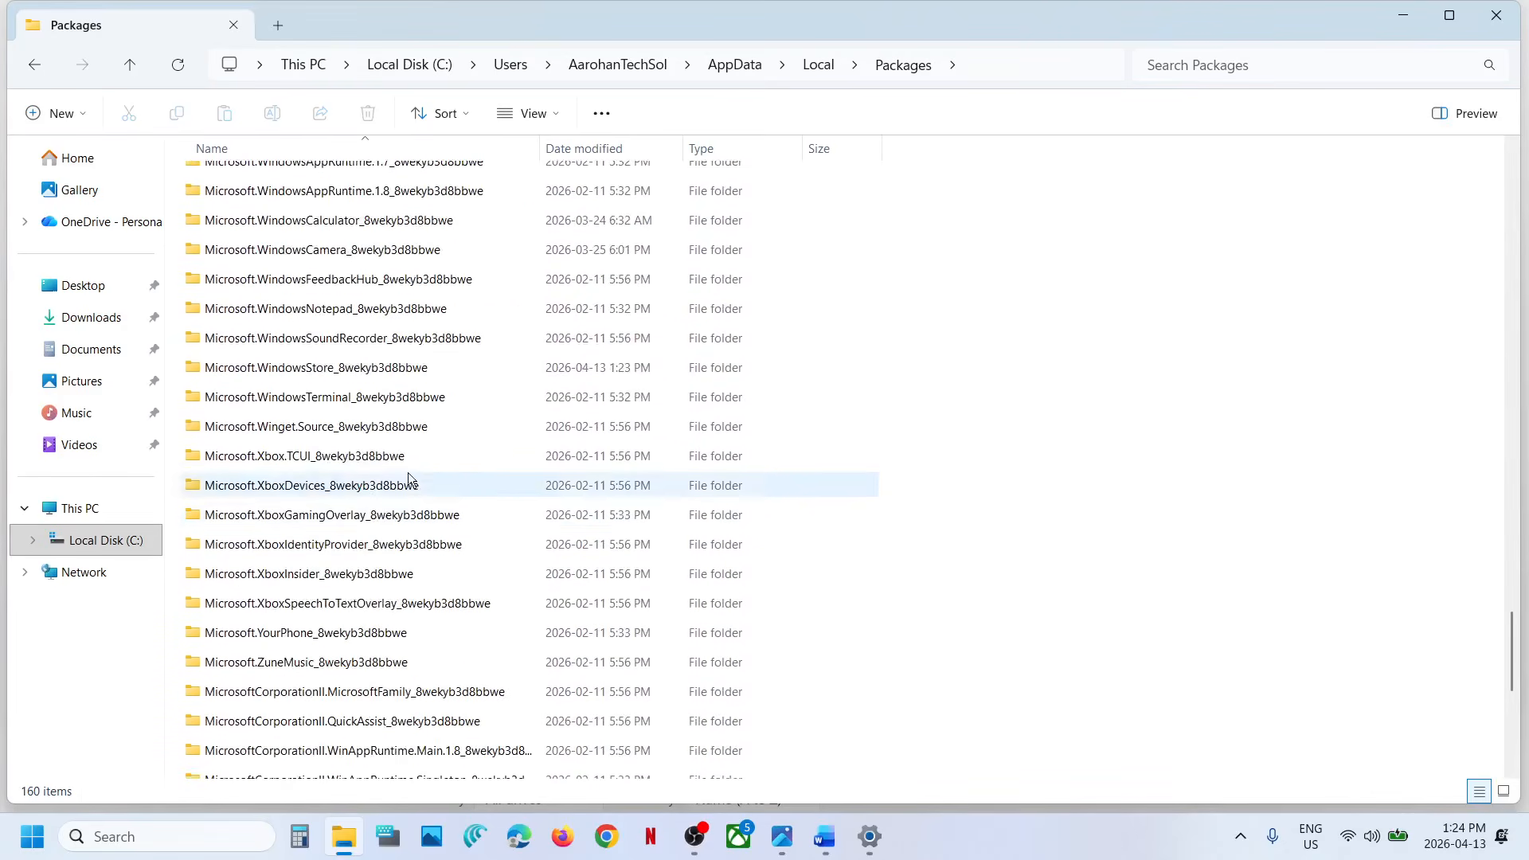
click(306, 370)
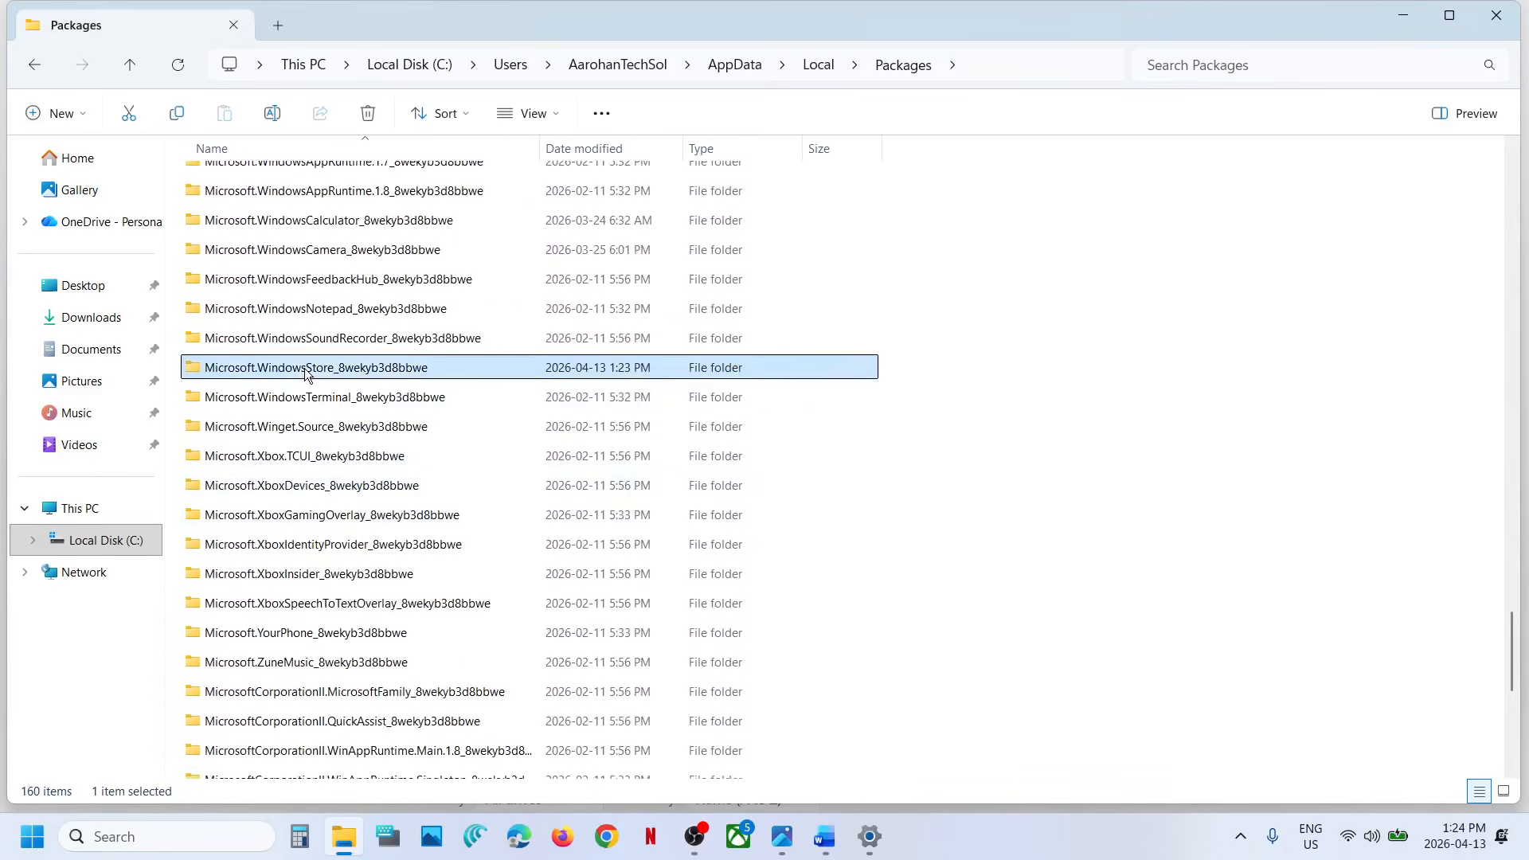
double_click(360, 367)
- Delete the LocalCache folder from the Microsoft Store package folder
click(231, 243)
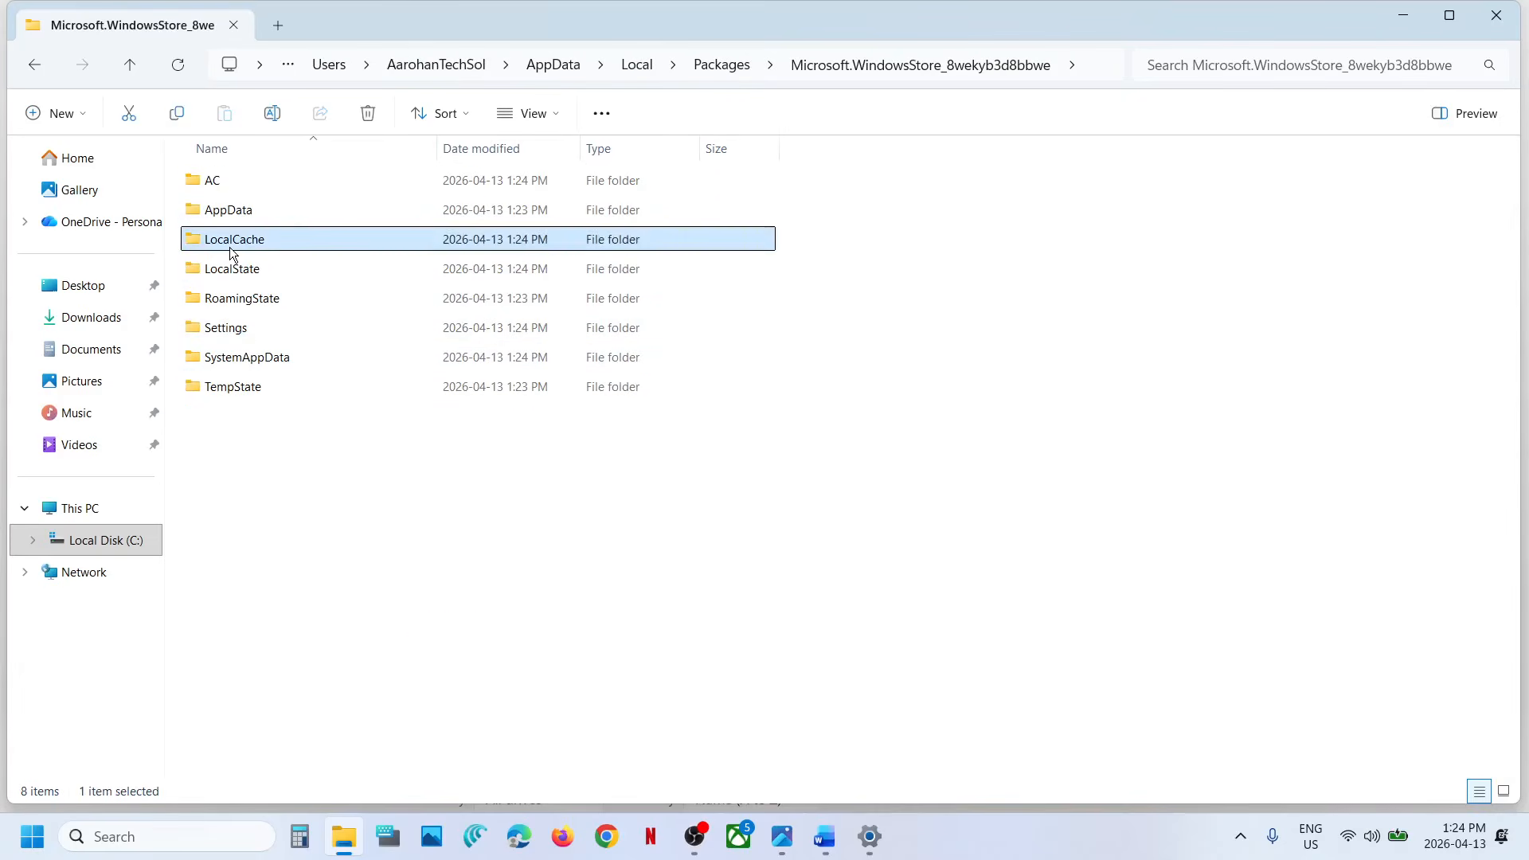
right_click(304, 242)
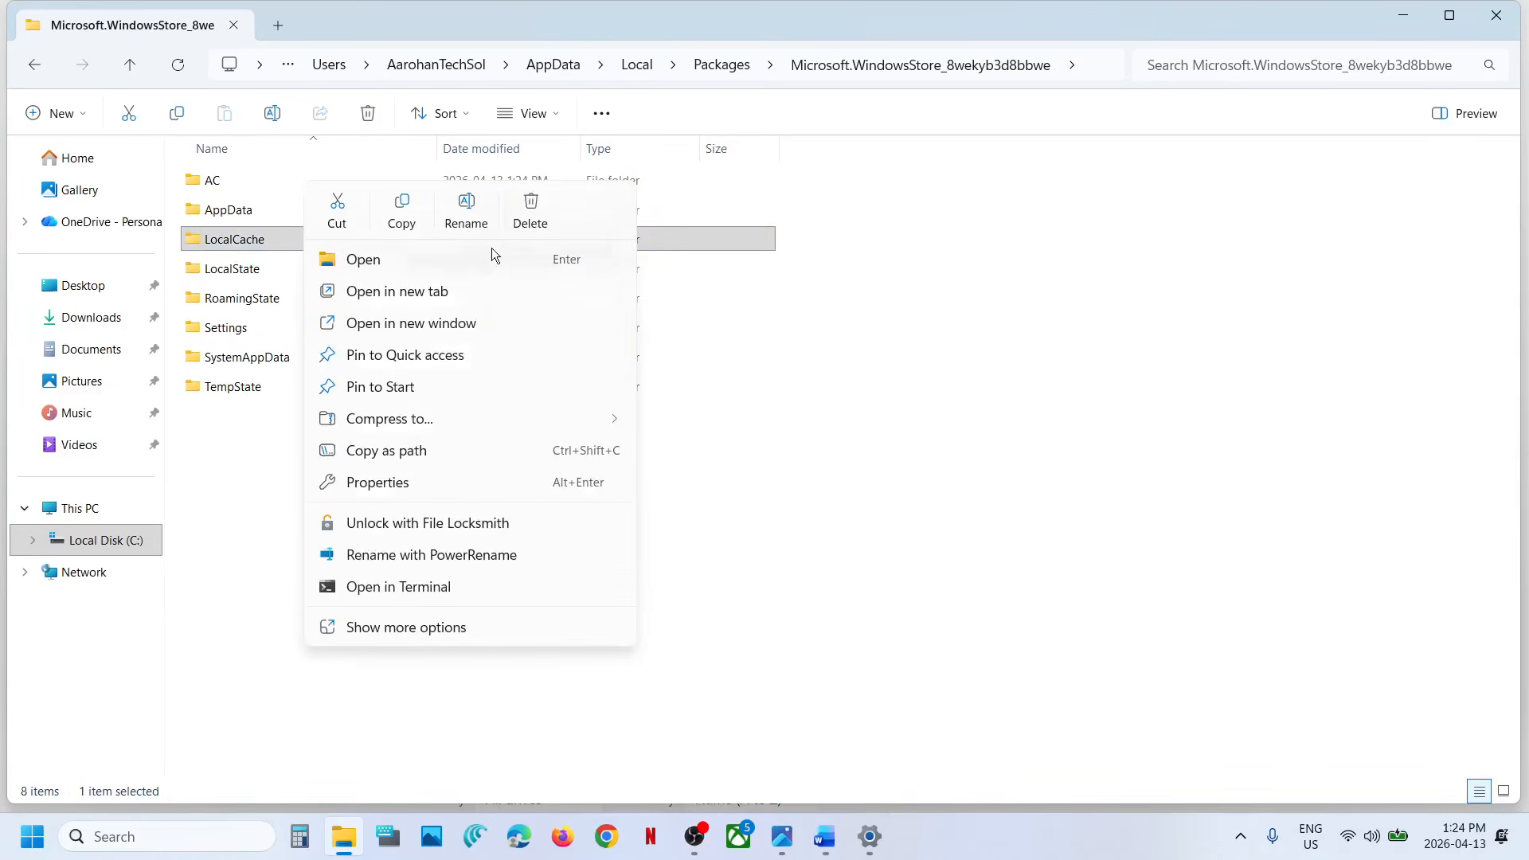
click(531, 223)
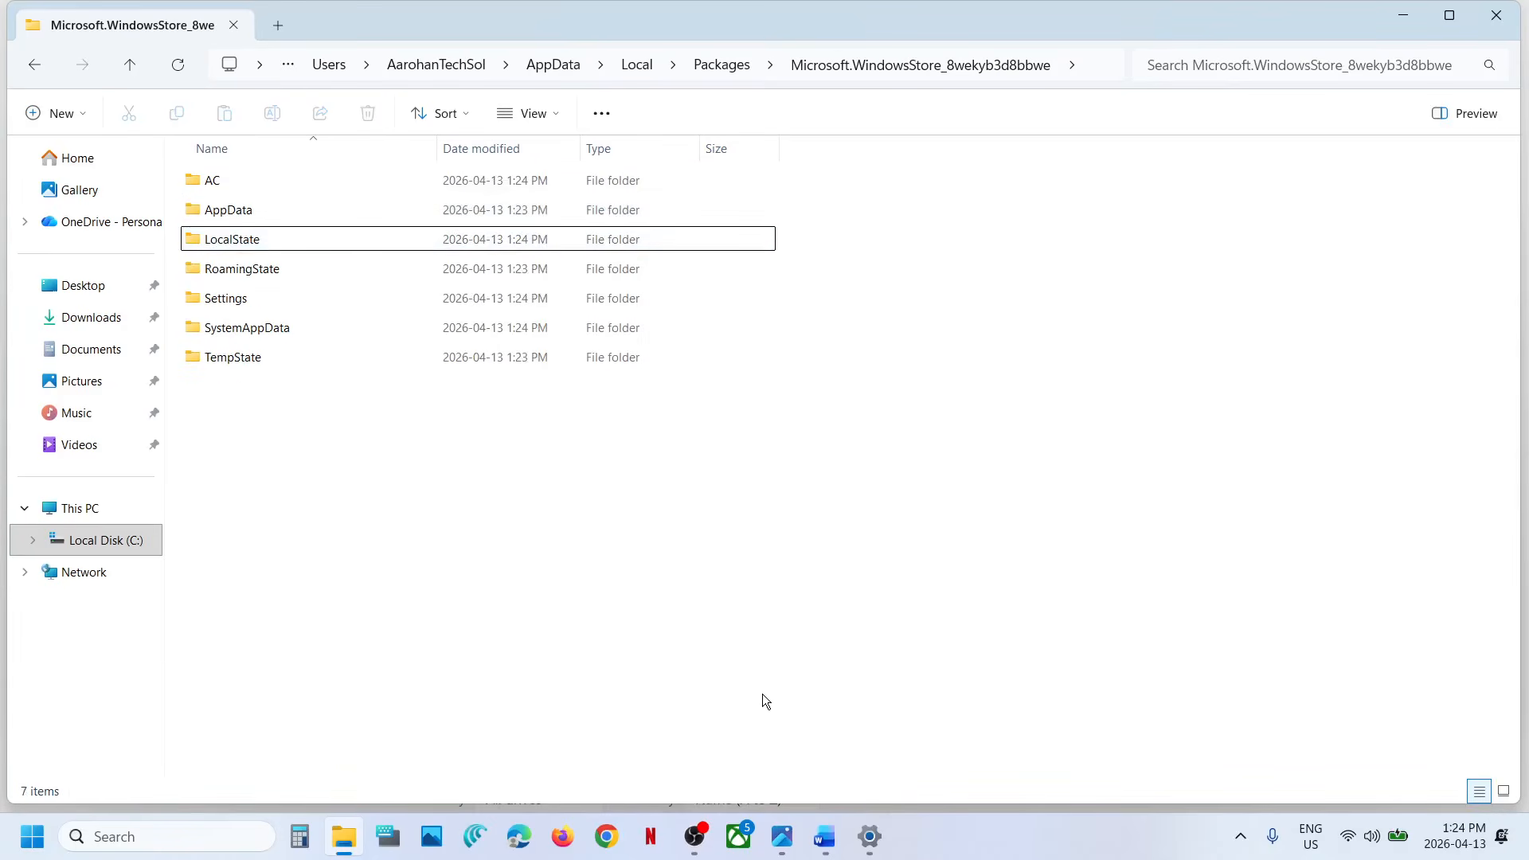
- Read Step 5 in the Word notes, and search Windows for services to open the Services console
click(825, 838)
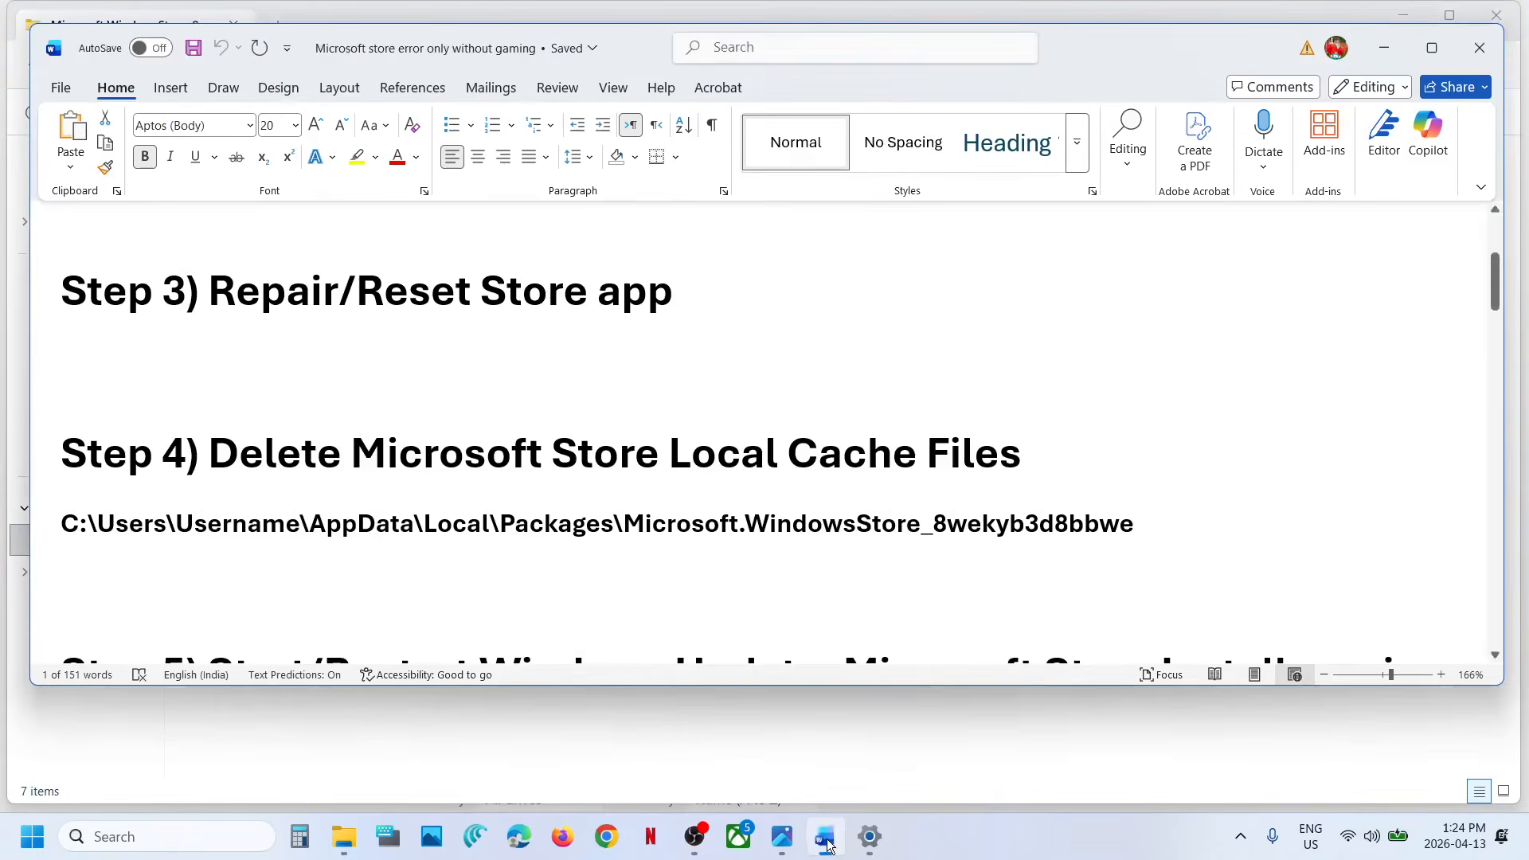
scroll(524, 496, down, 3)
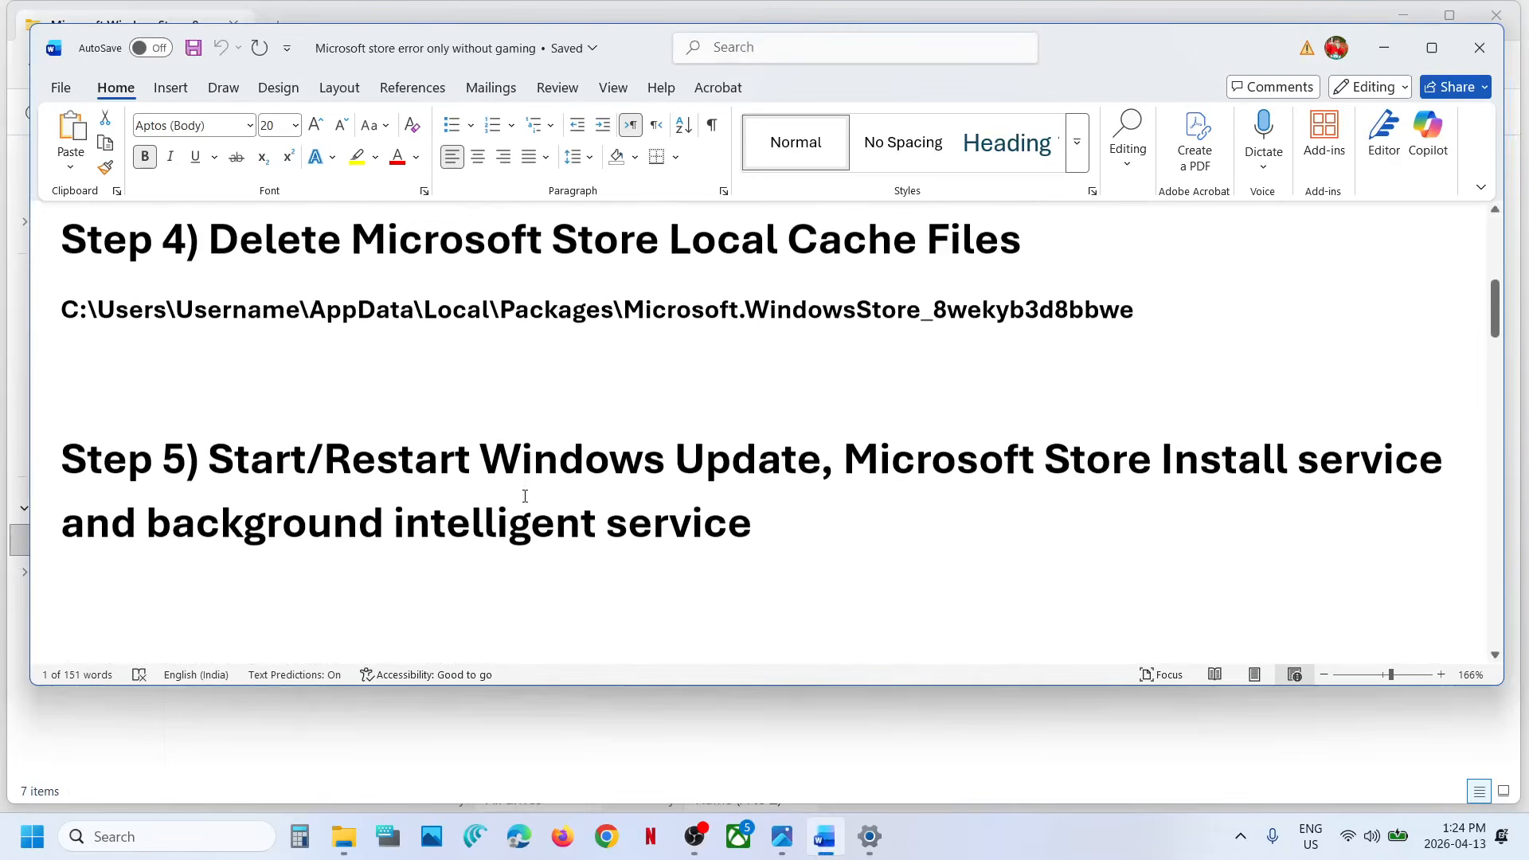
click(205, 841)
text(ser)
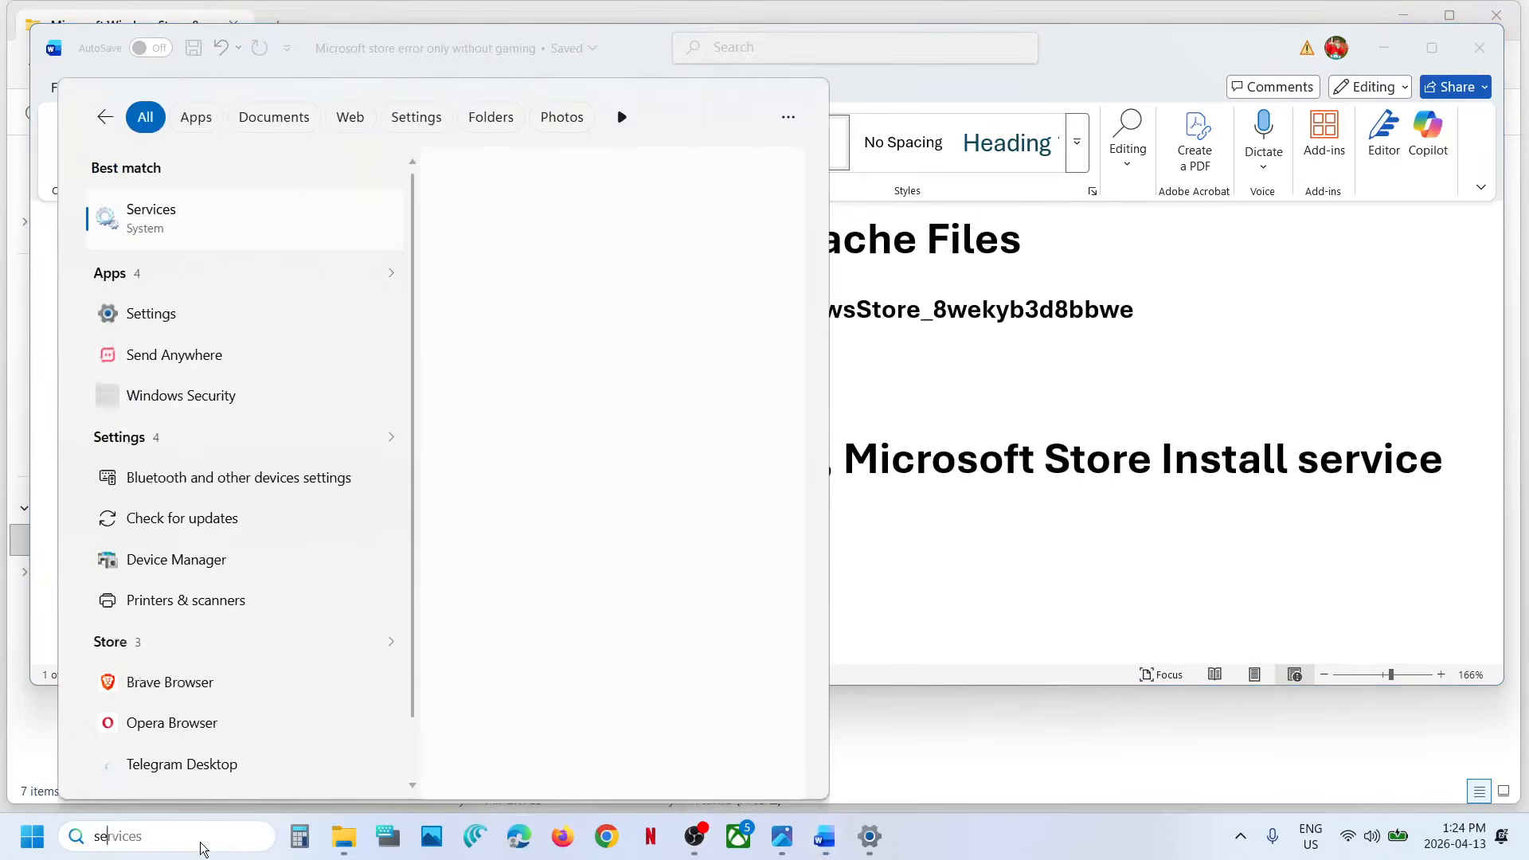
text(vices)
key(Return)
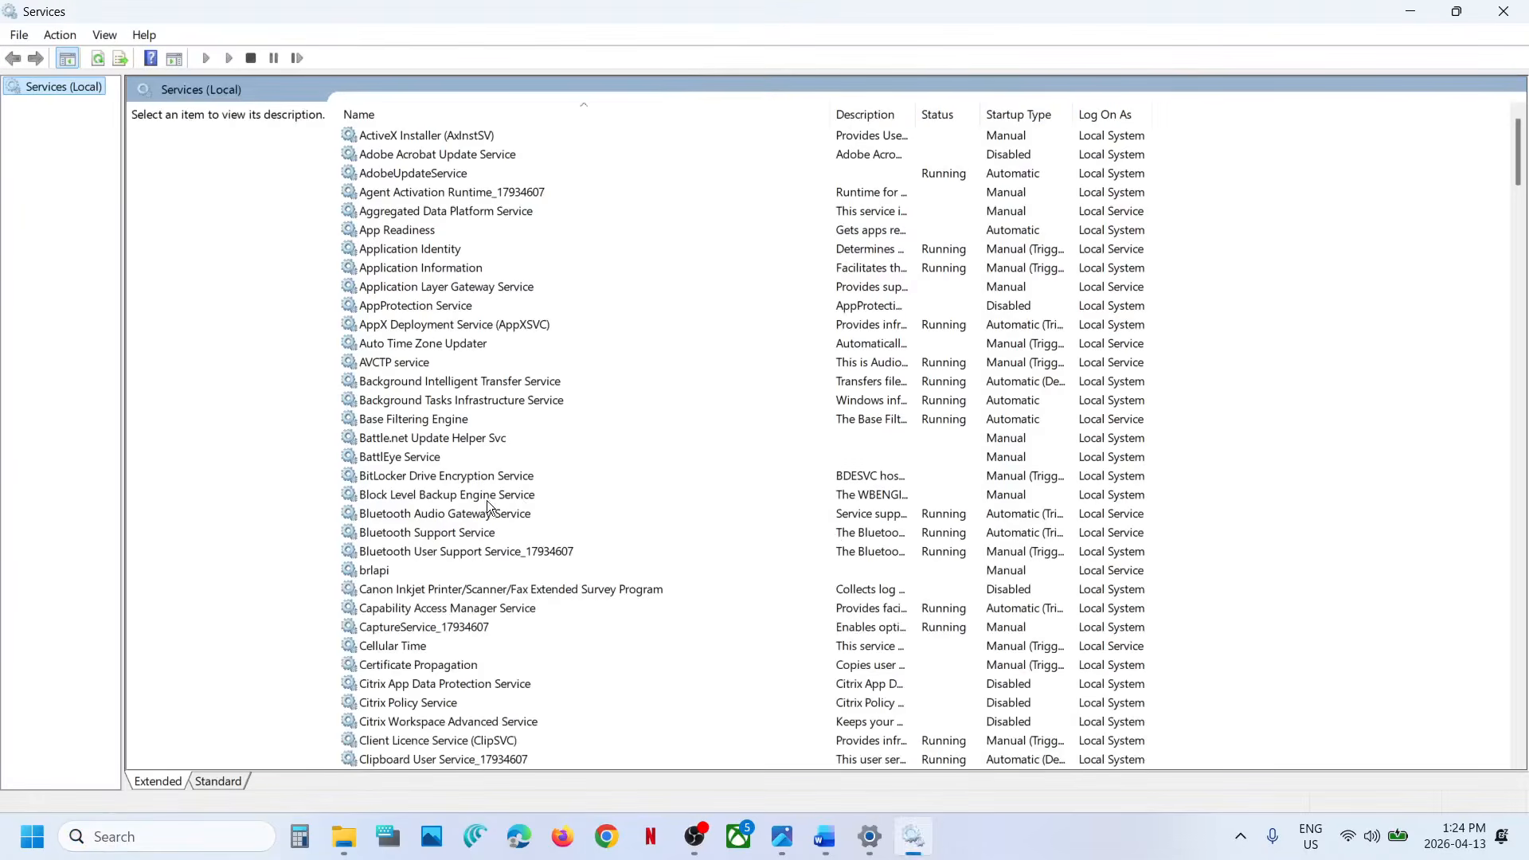
- Locate and select Microsoft Store Install Service in the list of services
click(475, 501)
text(mi)
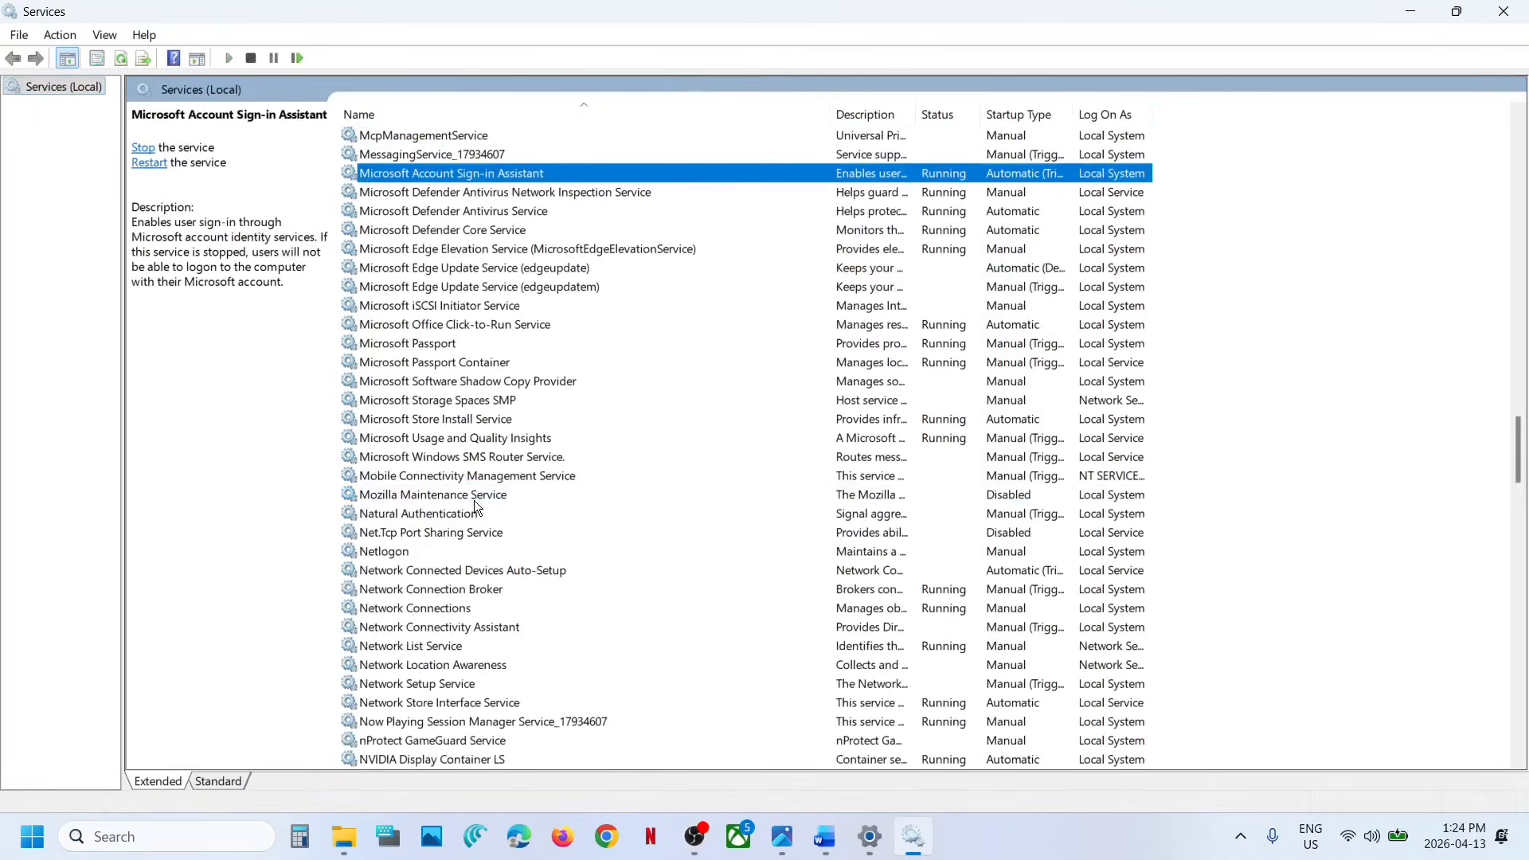
click(452, 419)
double_click(518, 406)
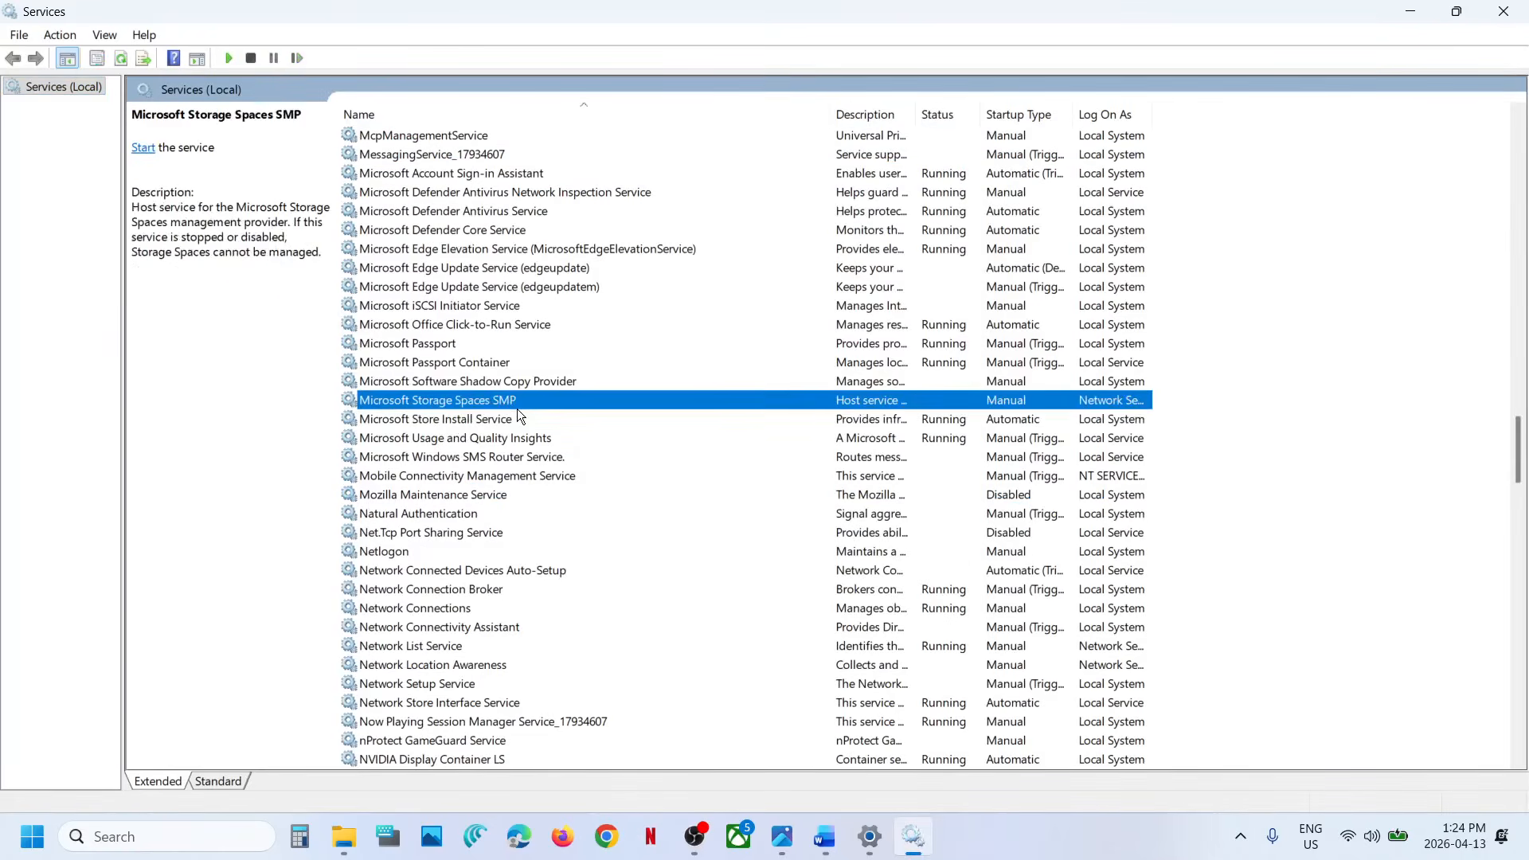
click(949, 185)
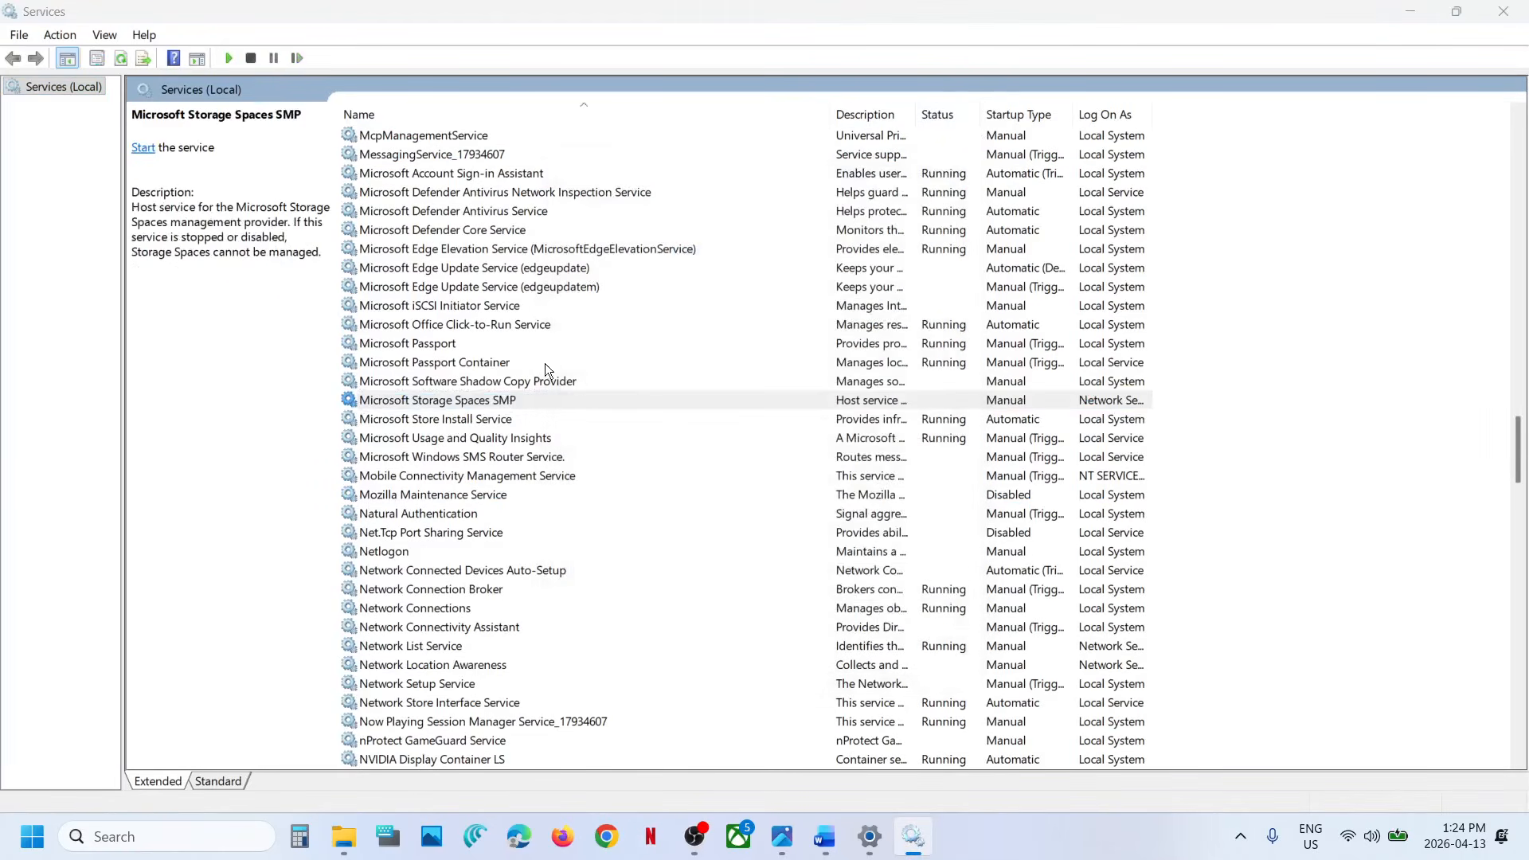
click(466, 435)
click(461, 420)
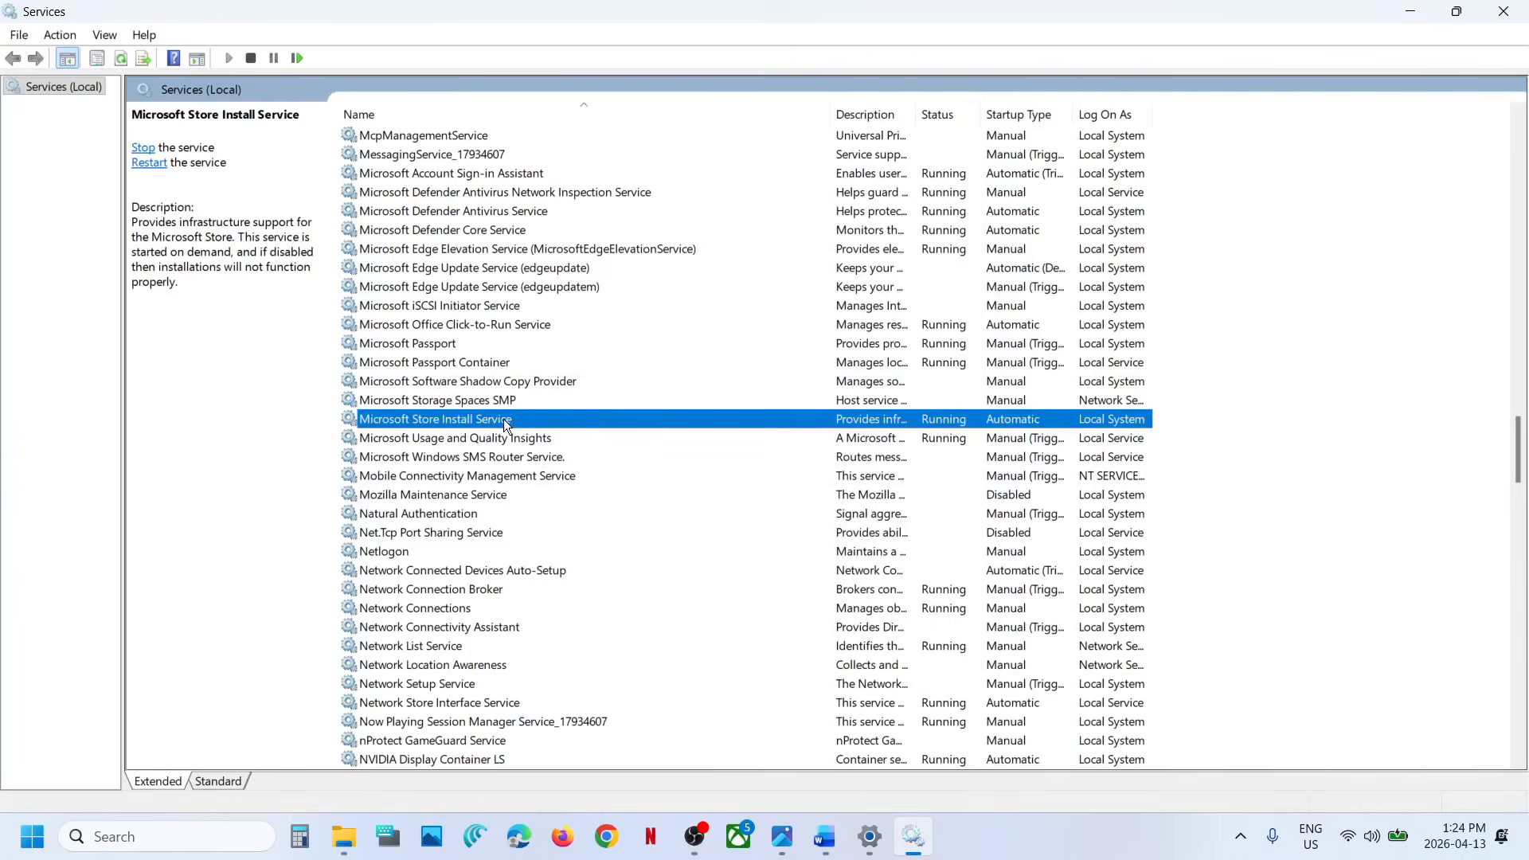
- Set the Microsoft Store Install Service's startup type to Automatic and restart the service
double_click(508, 419)
click(735, 390)
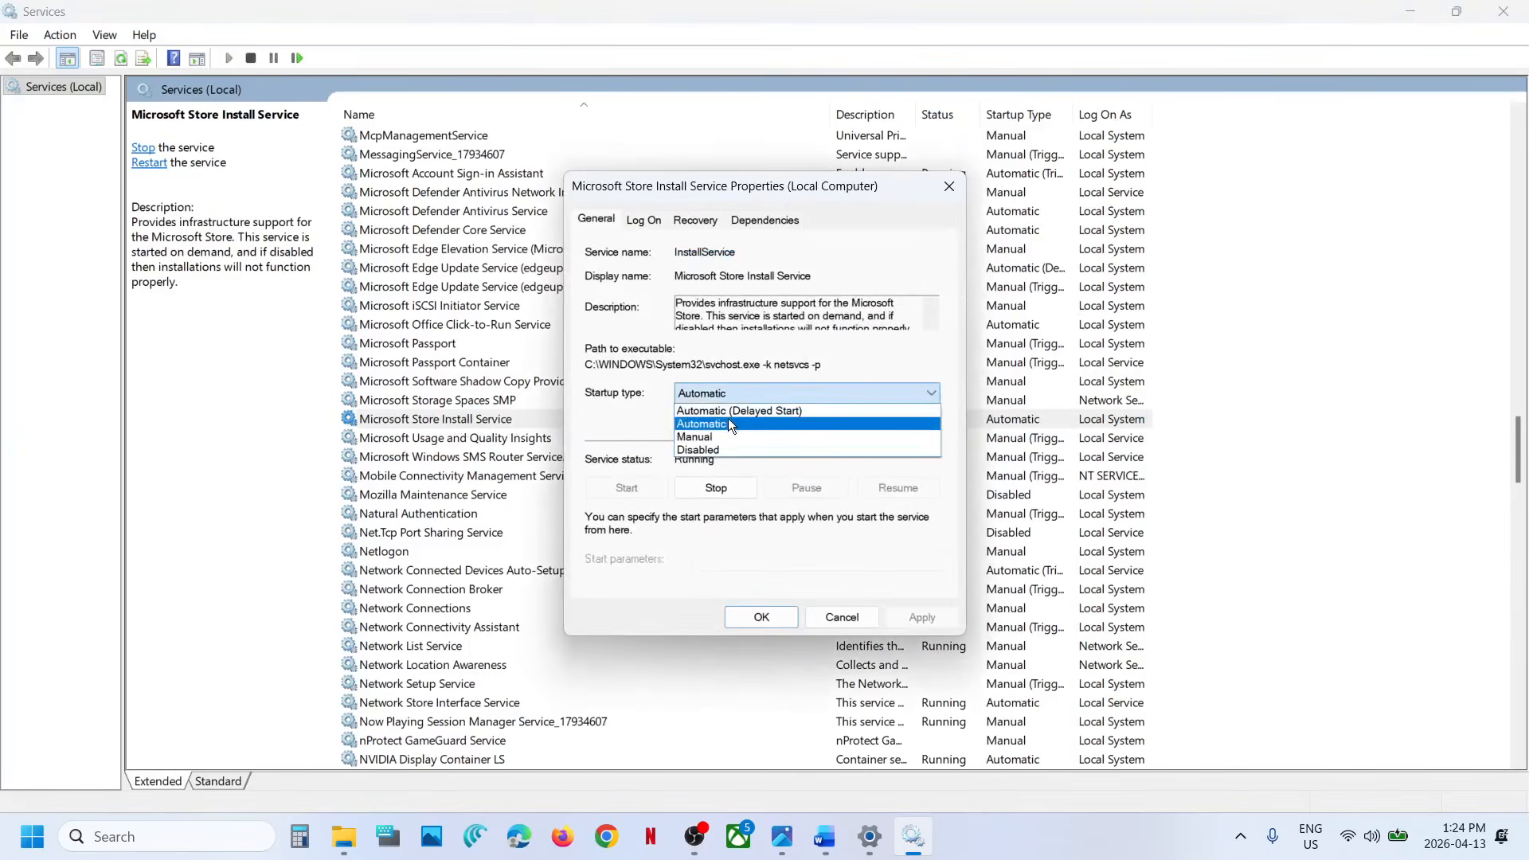
click(728, 420)
click(910, 618)
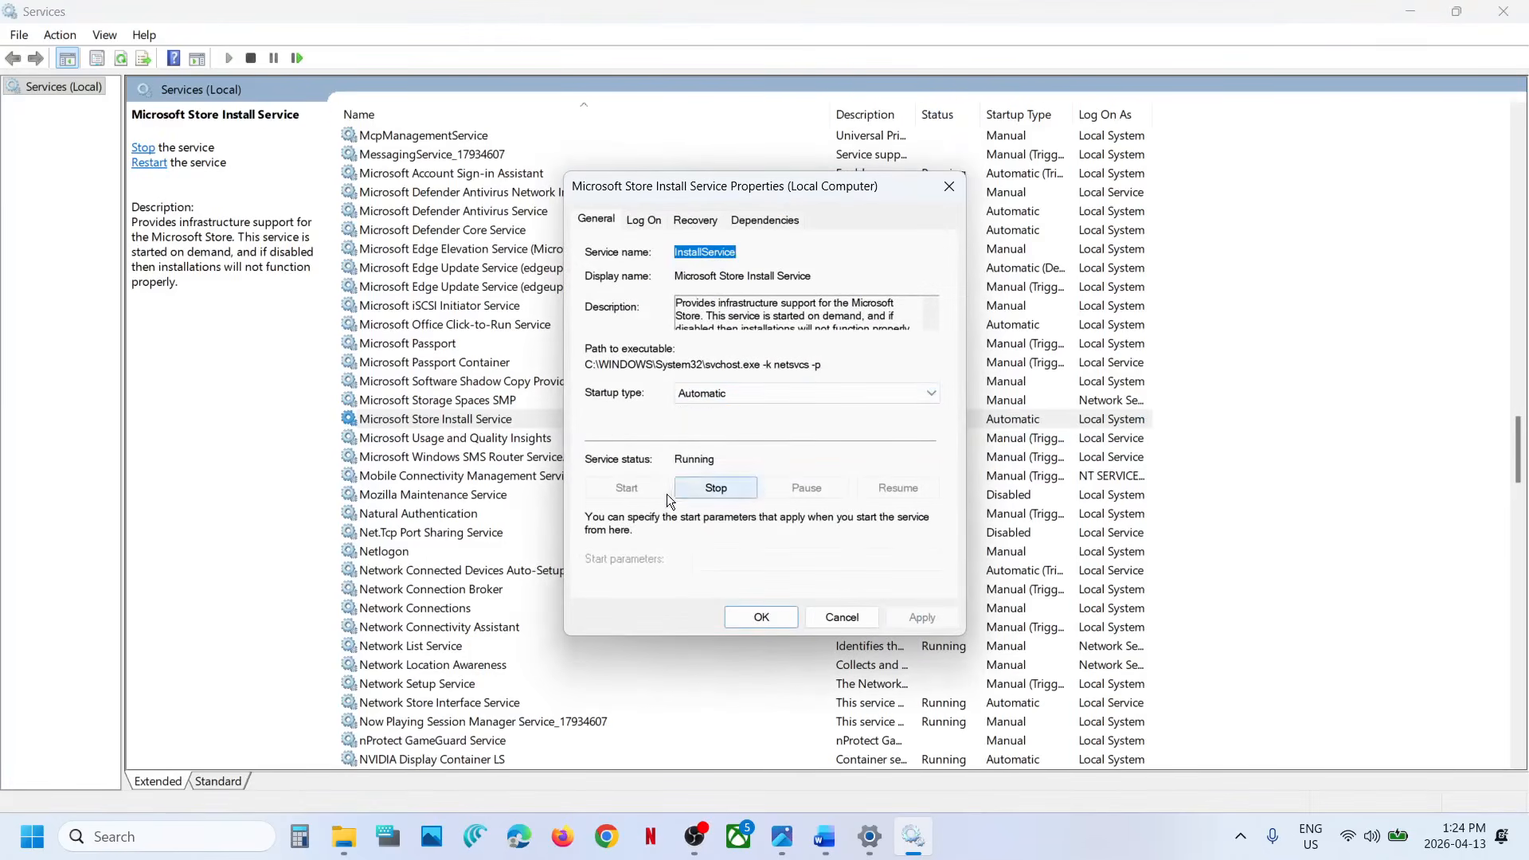
click(759, 618)
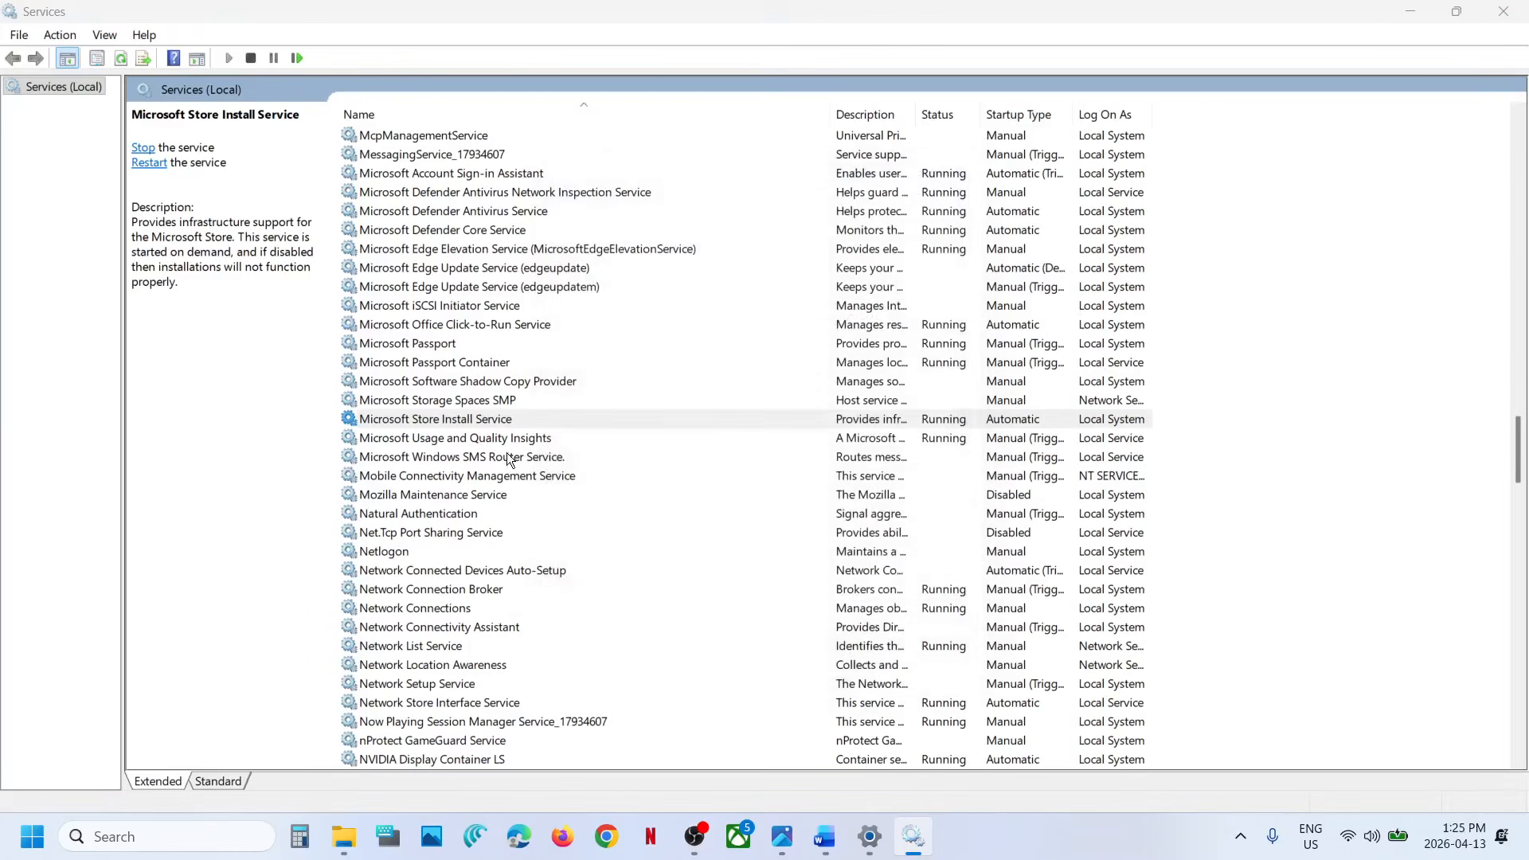
right_click(460, 423)
click(525, 528)
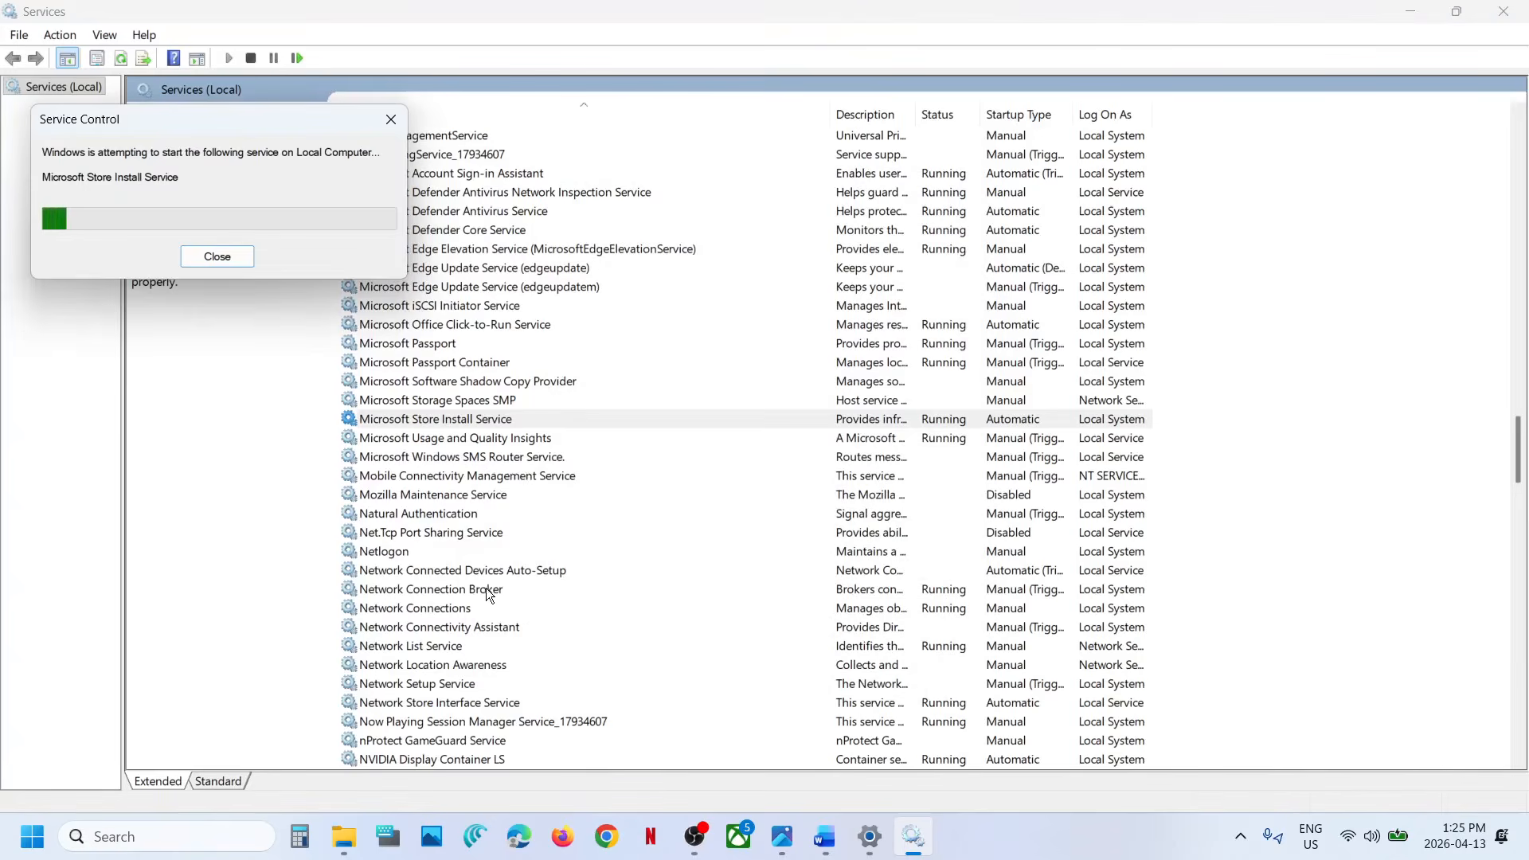
- Set the Windows Update service's startup type to Automatic, apply it and start the service
key(w)
scroll(456, 436, down, 8)
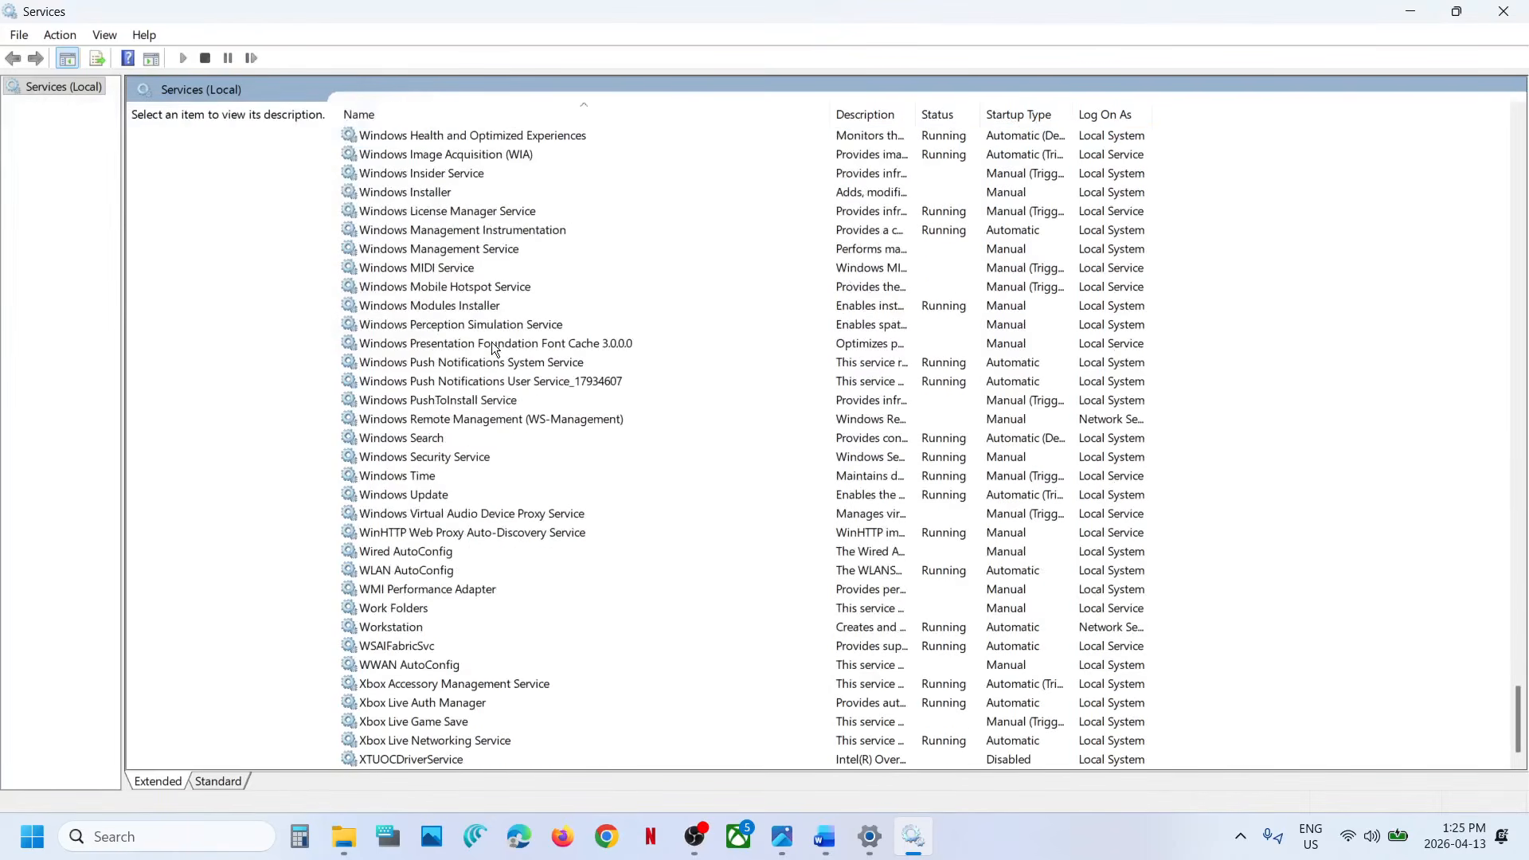
click(434, 497)
double_click(533, 498)
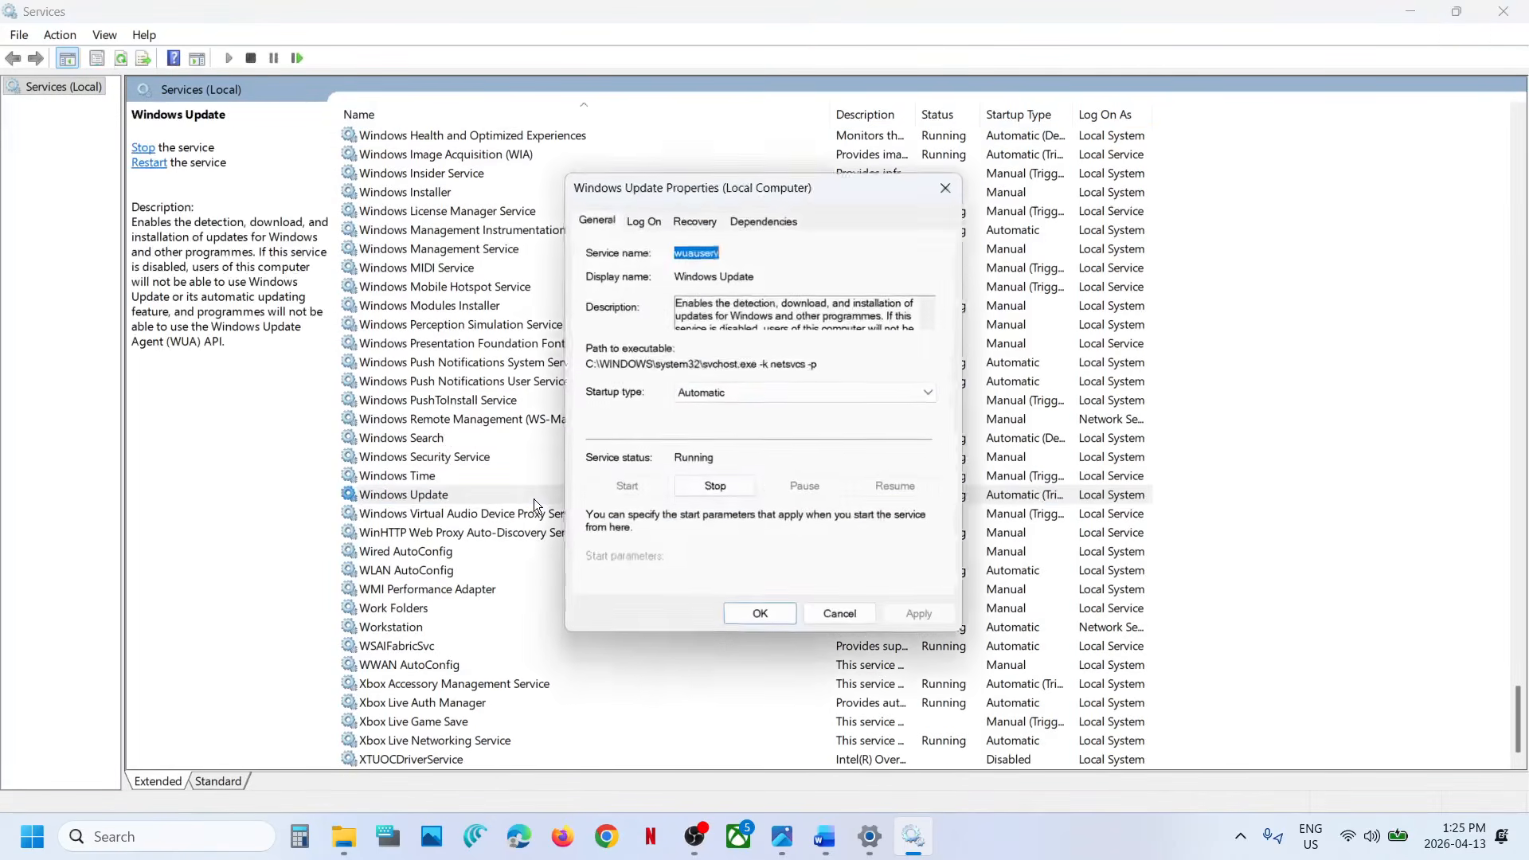
click(722, 395)
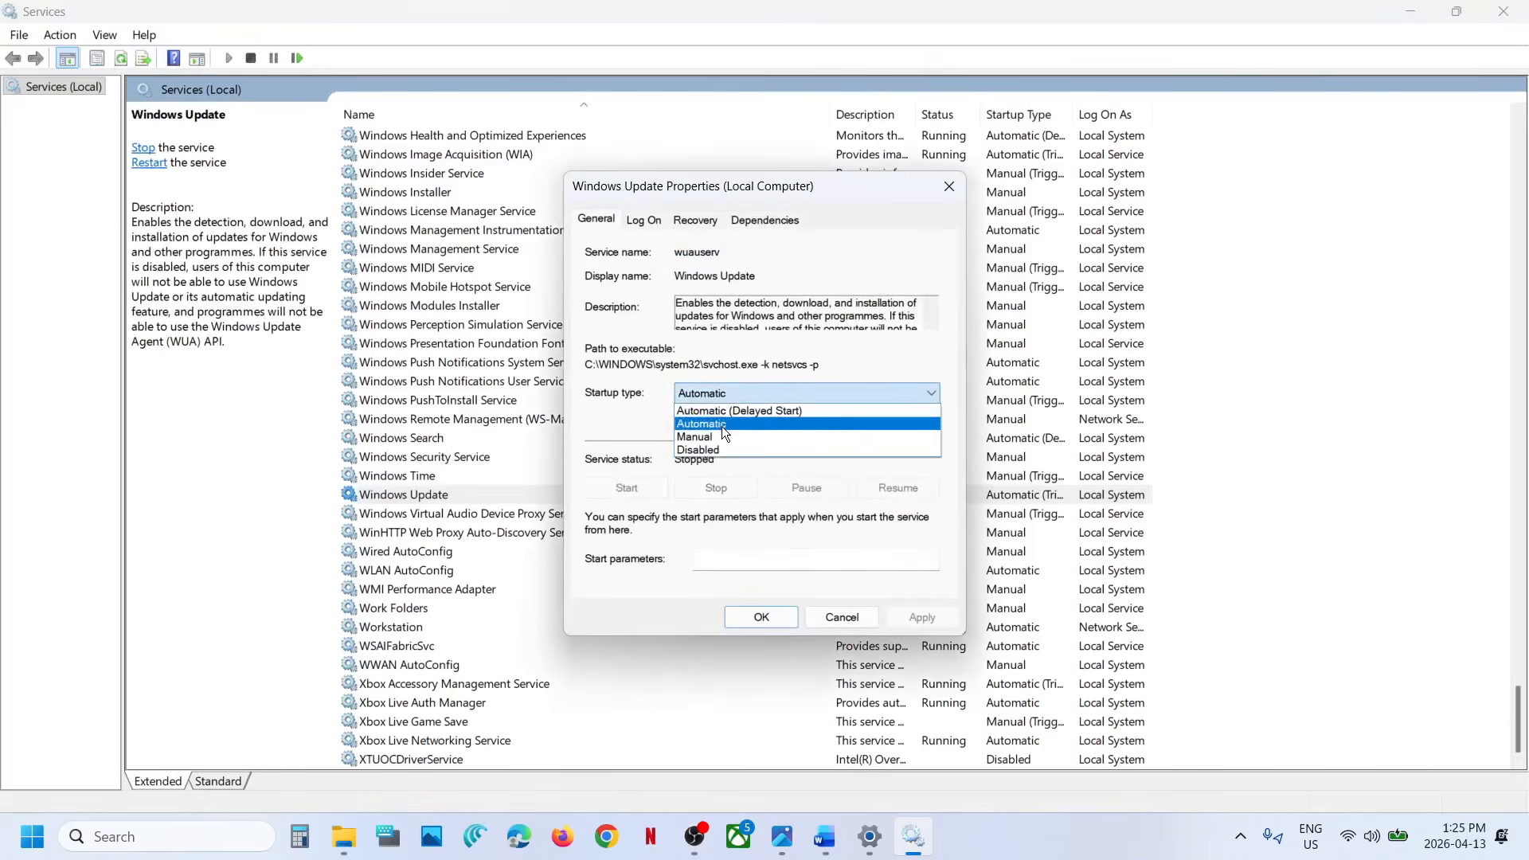
click(722, 427)
click(915, 618)
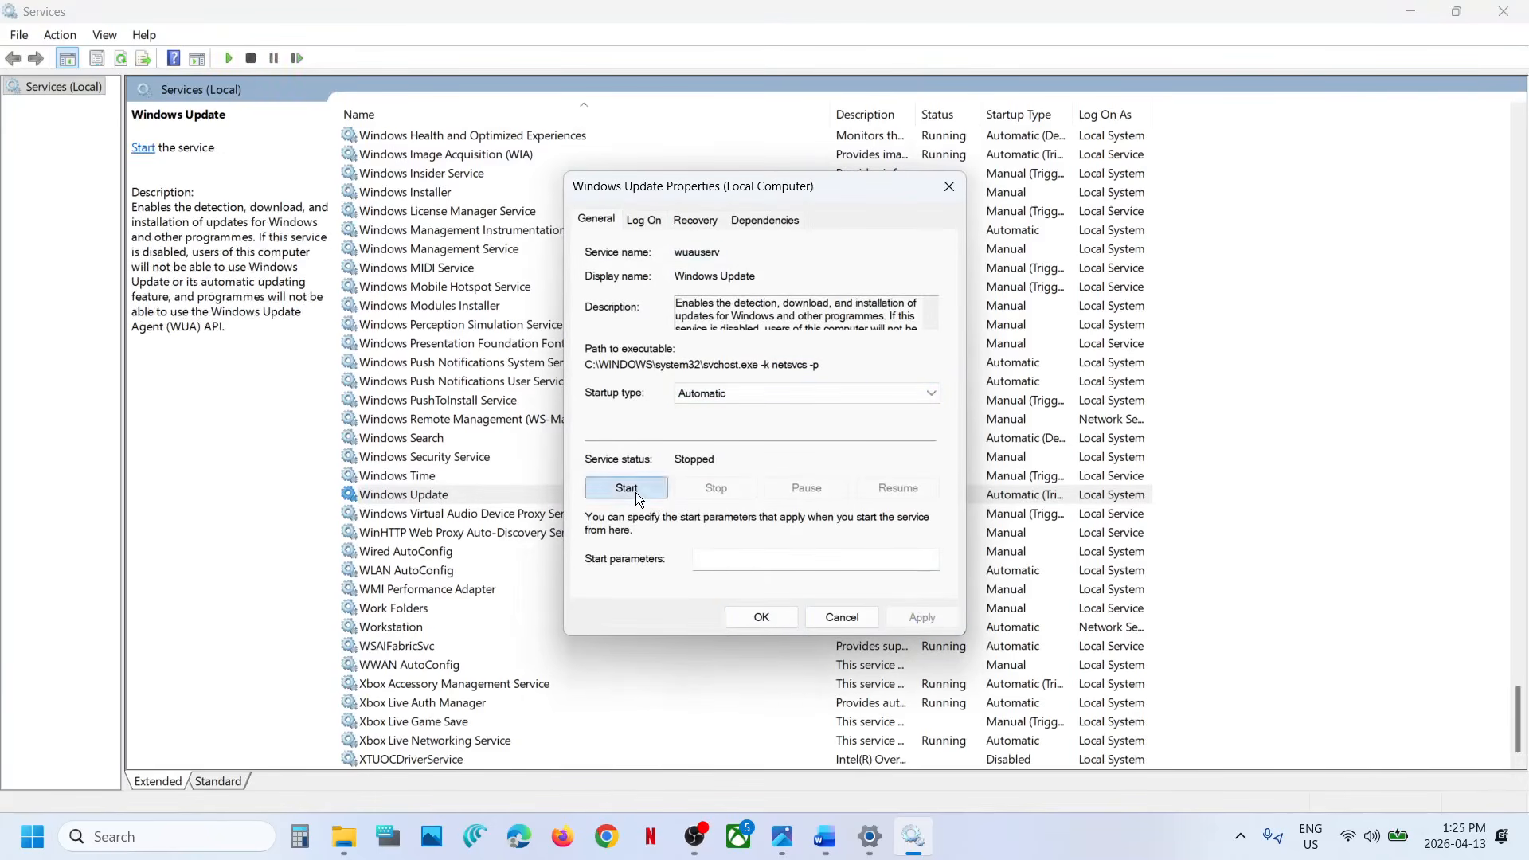
click(636, 489)
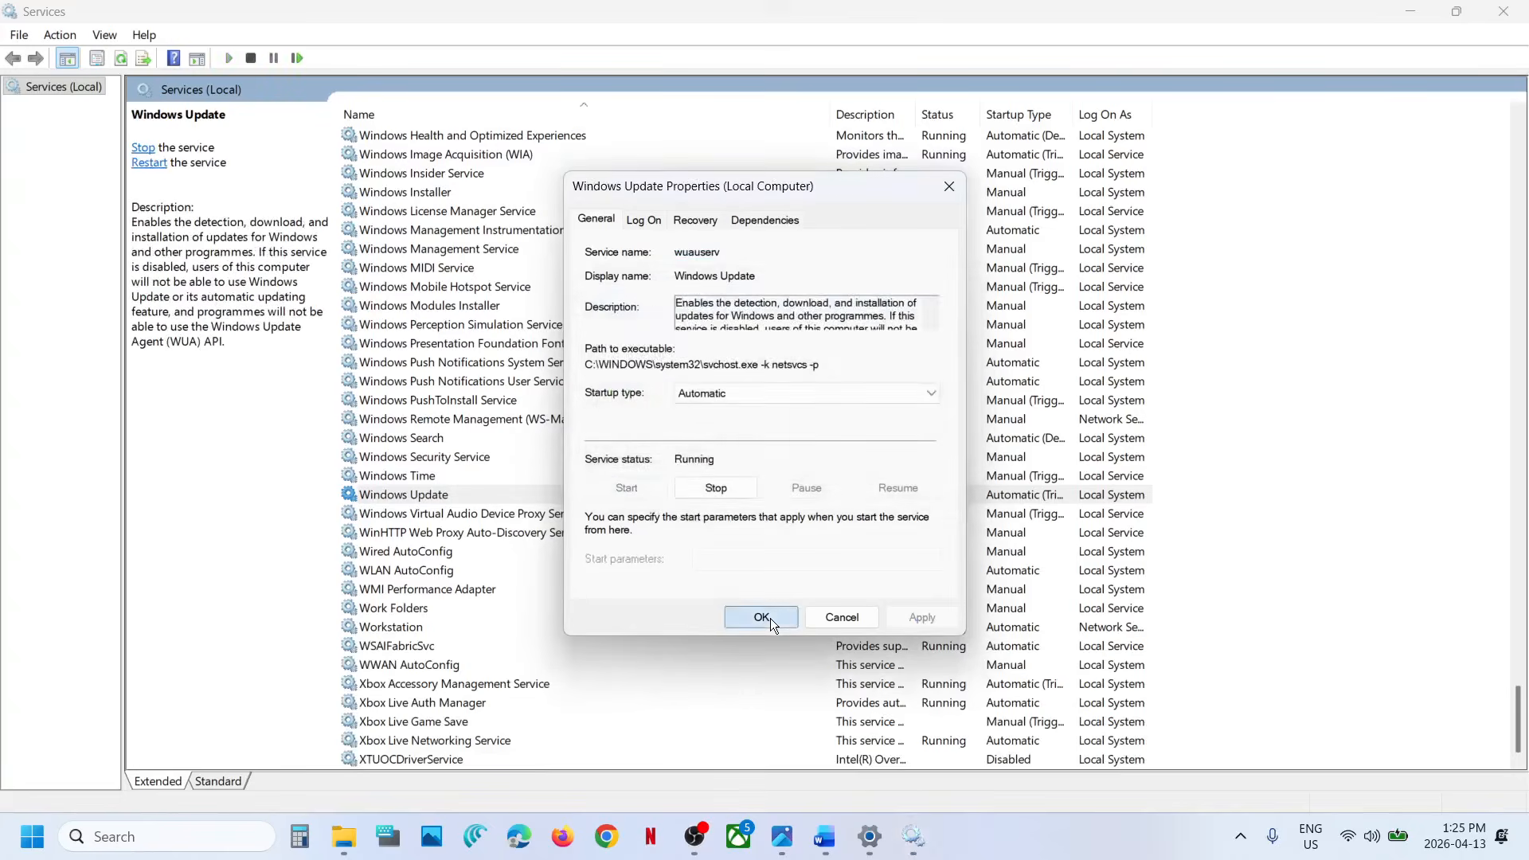
click(768, 618)
- Restart the Windows Update service
click(446, 495)
right_click(444, 493)
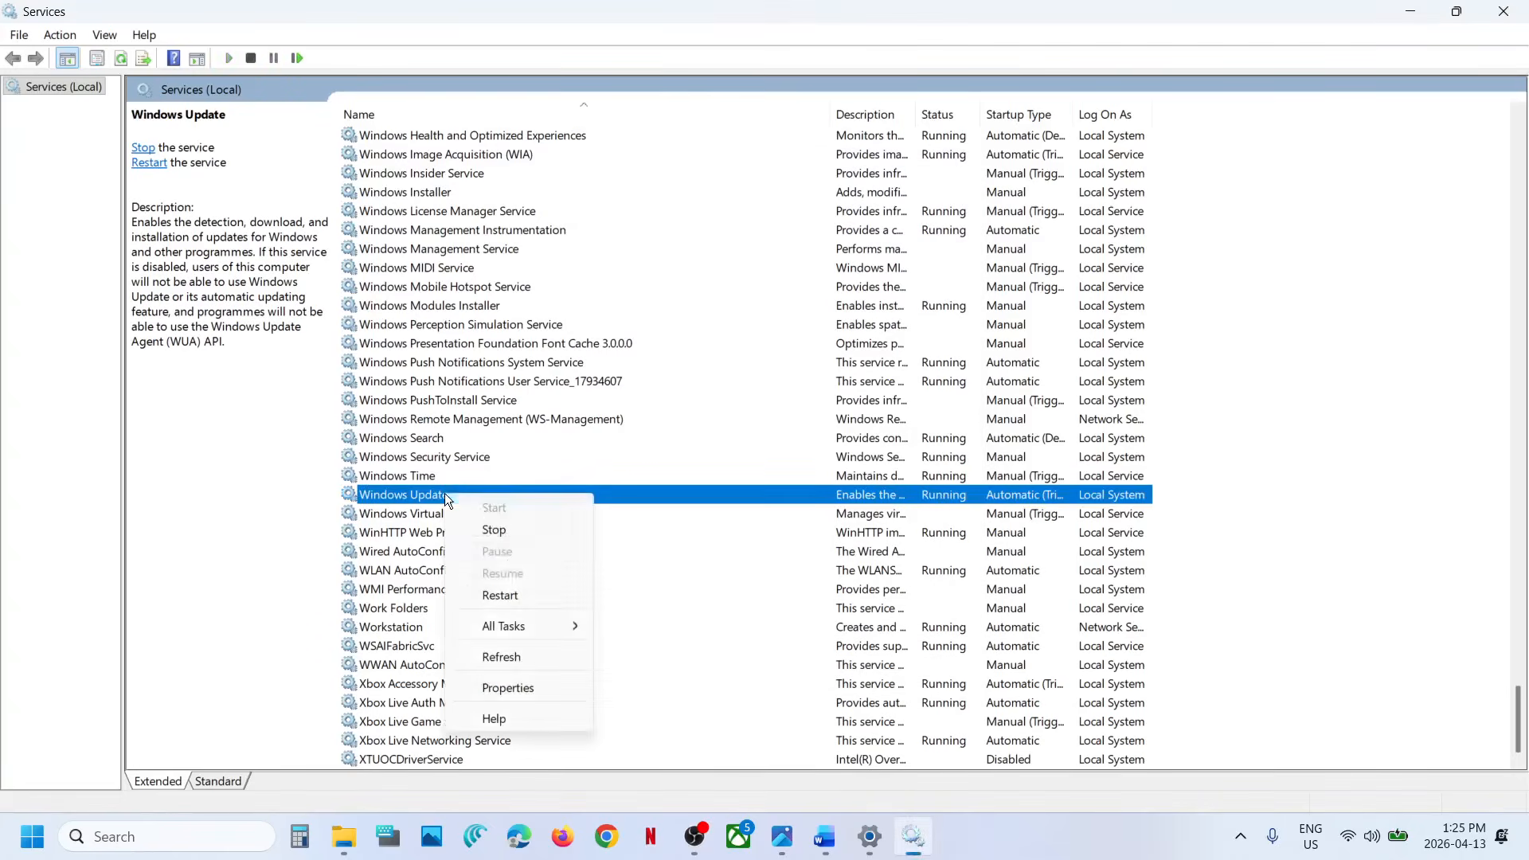
click(498, 592)
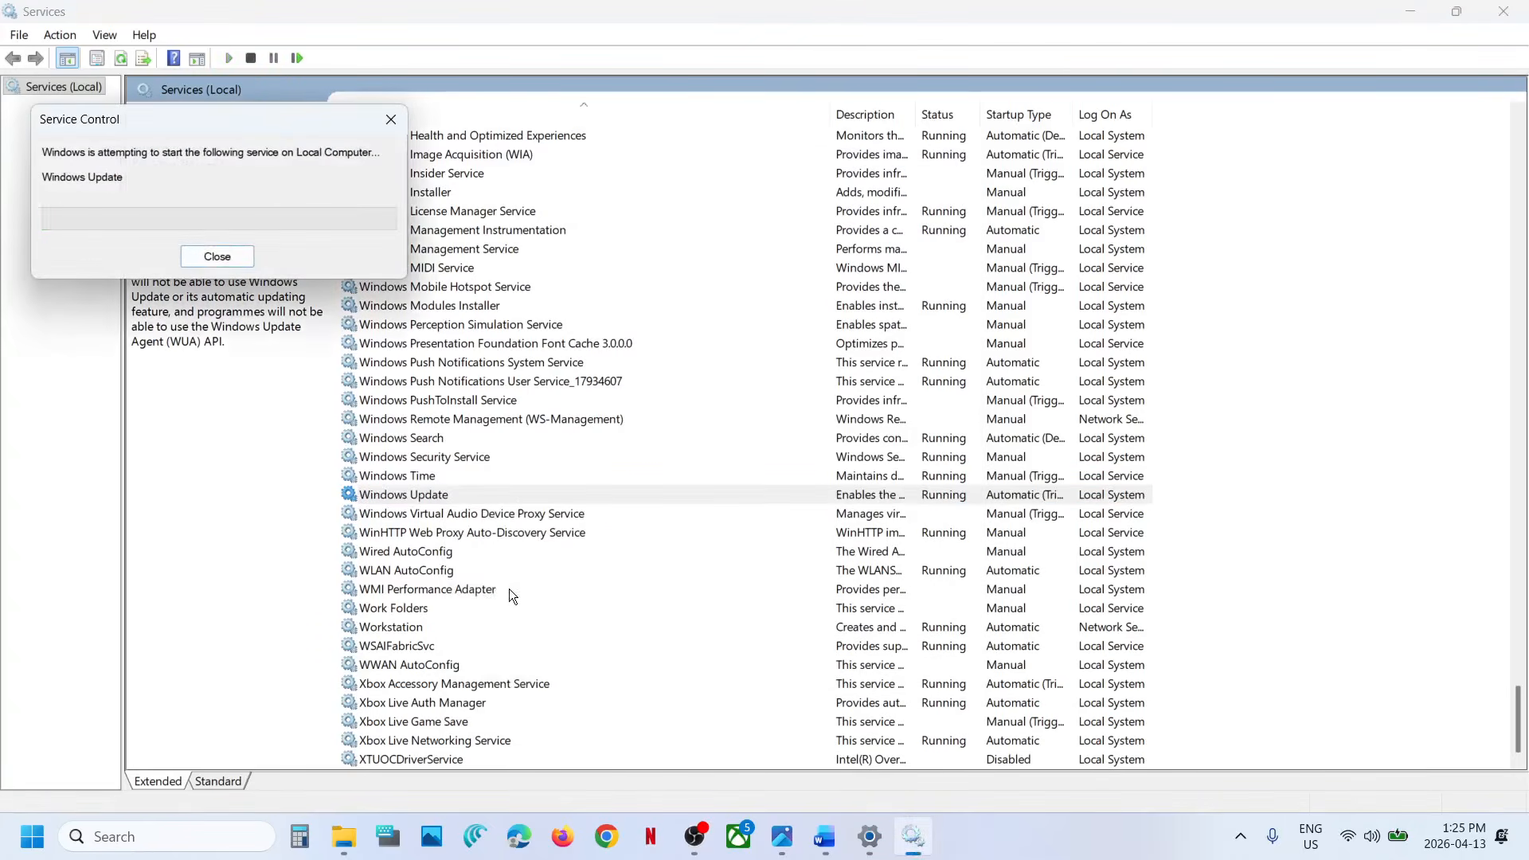
- Set the Background Intelligent Transfer Service's startup type to Automatic and restart the service
click(514, 437)
key(b)
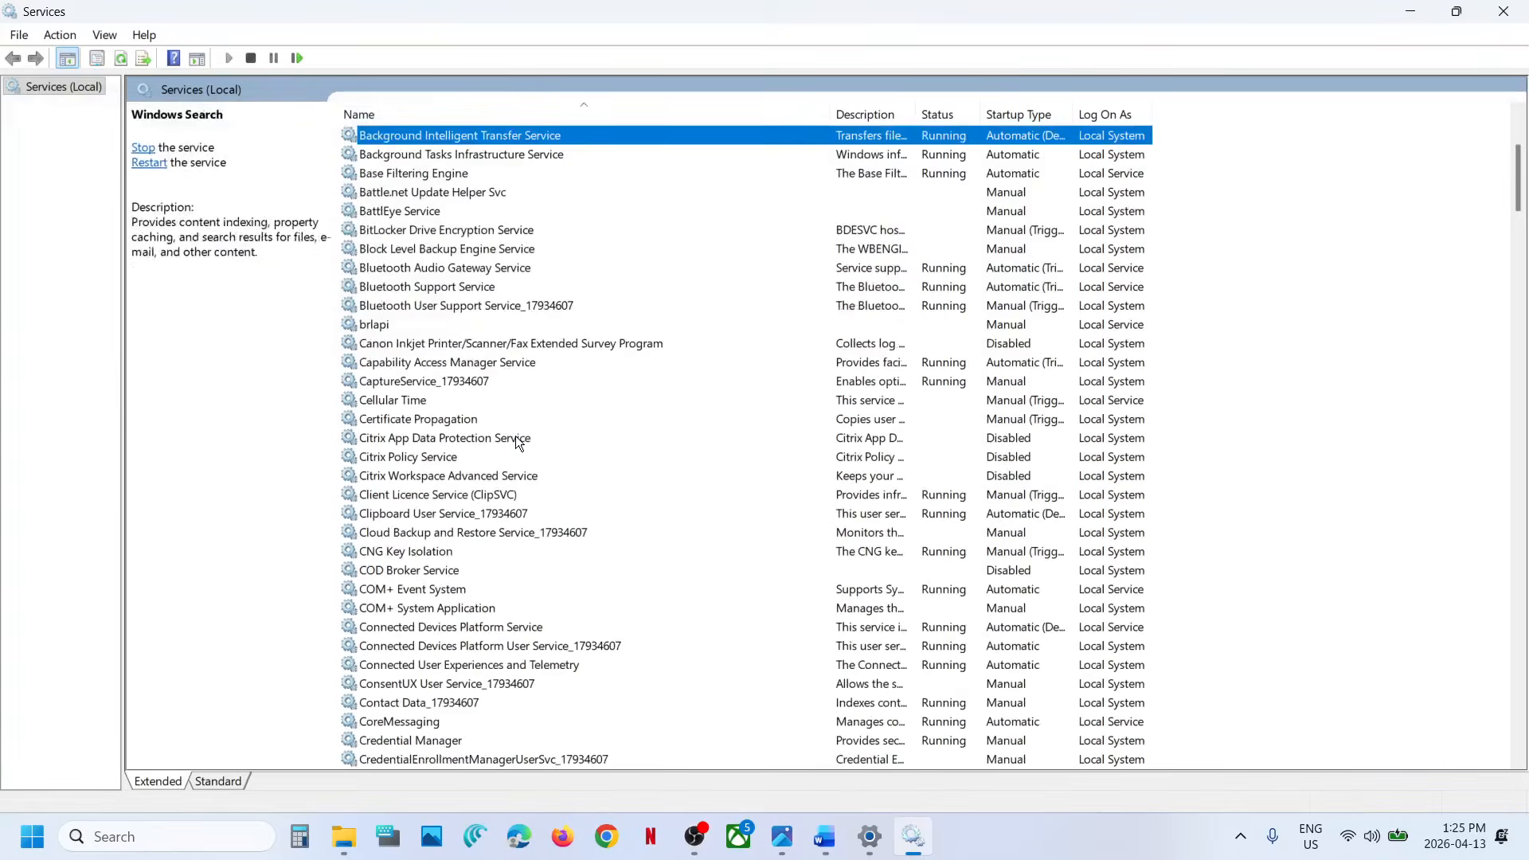
scroll(514, 437, up, 4)
double_click(573, 363)
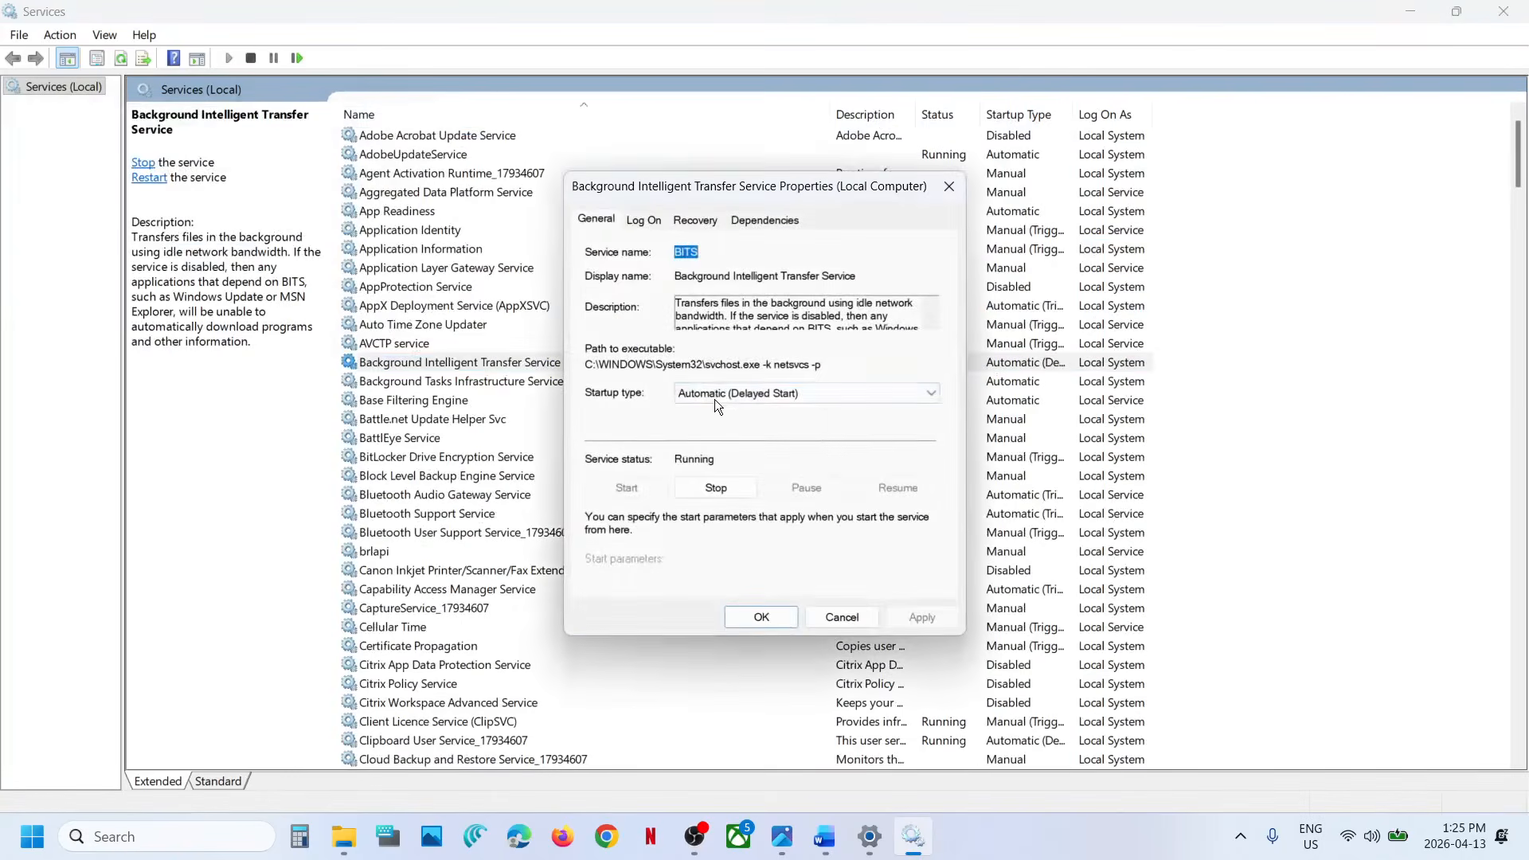
click(724, 395)
click(726, 422)
click(914, 620)
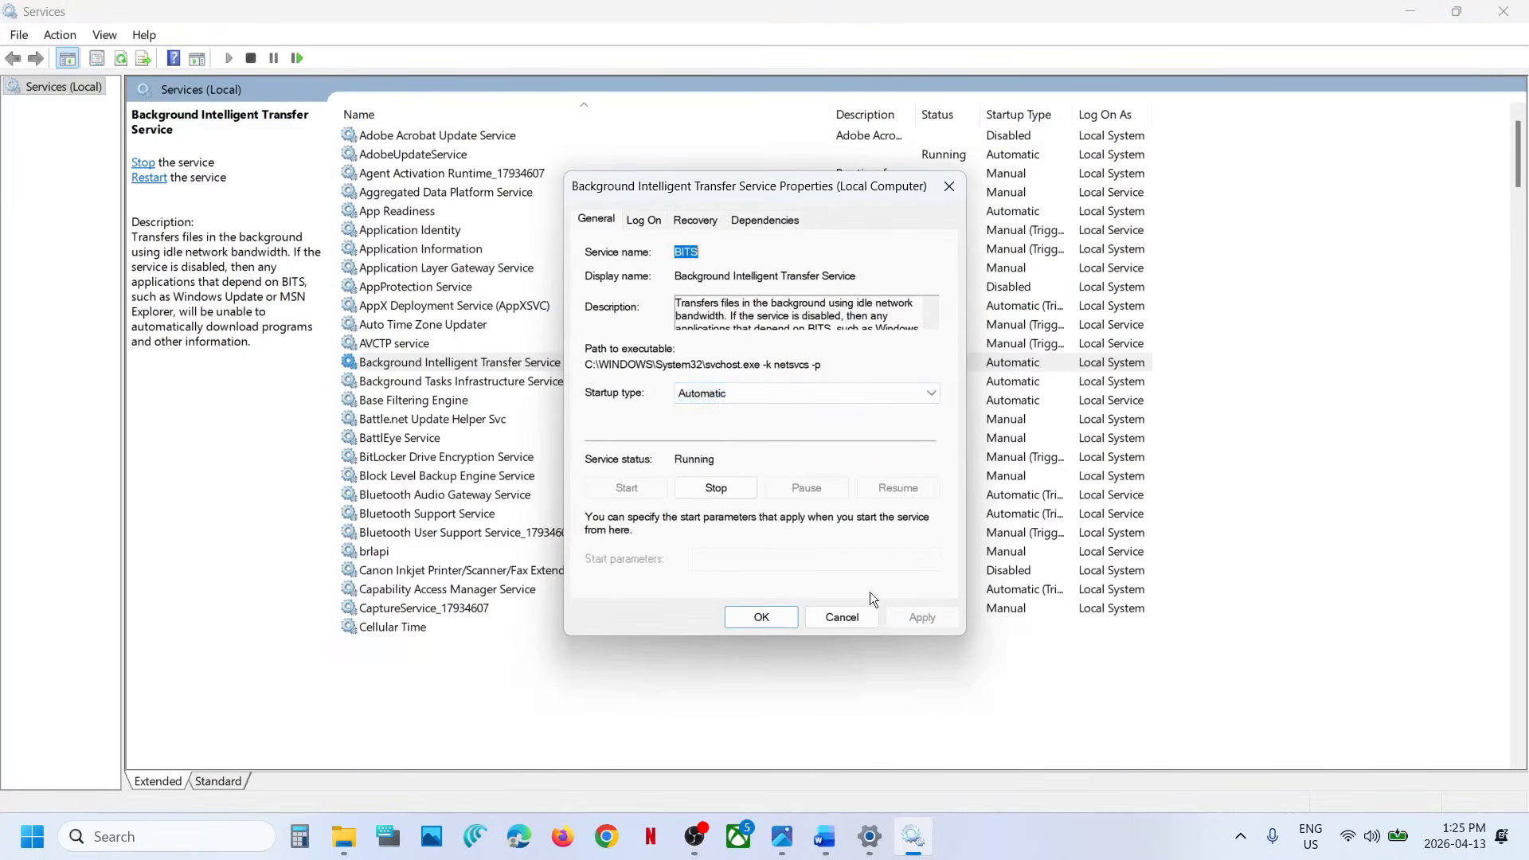
click(736, 620)
right_click(489, 358)
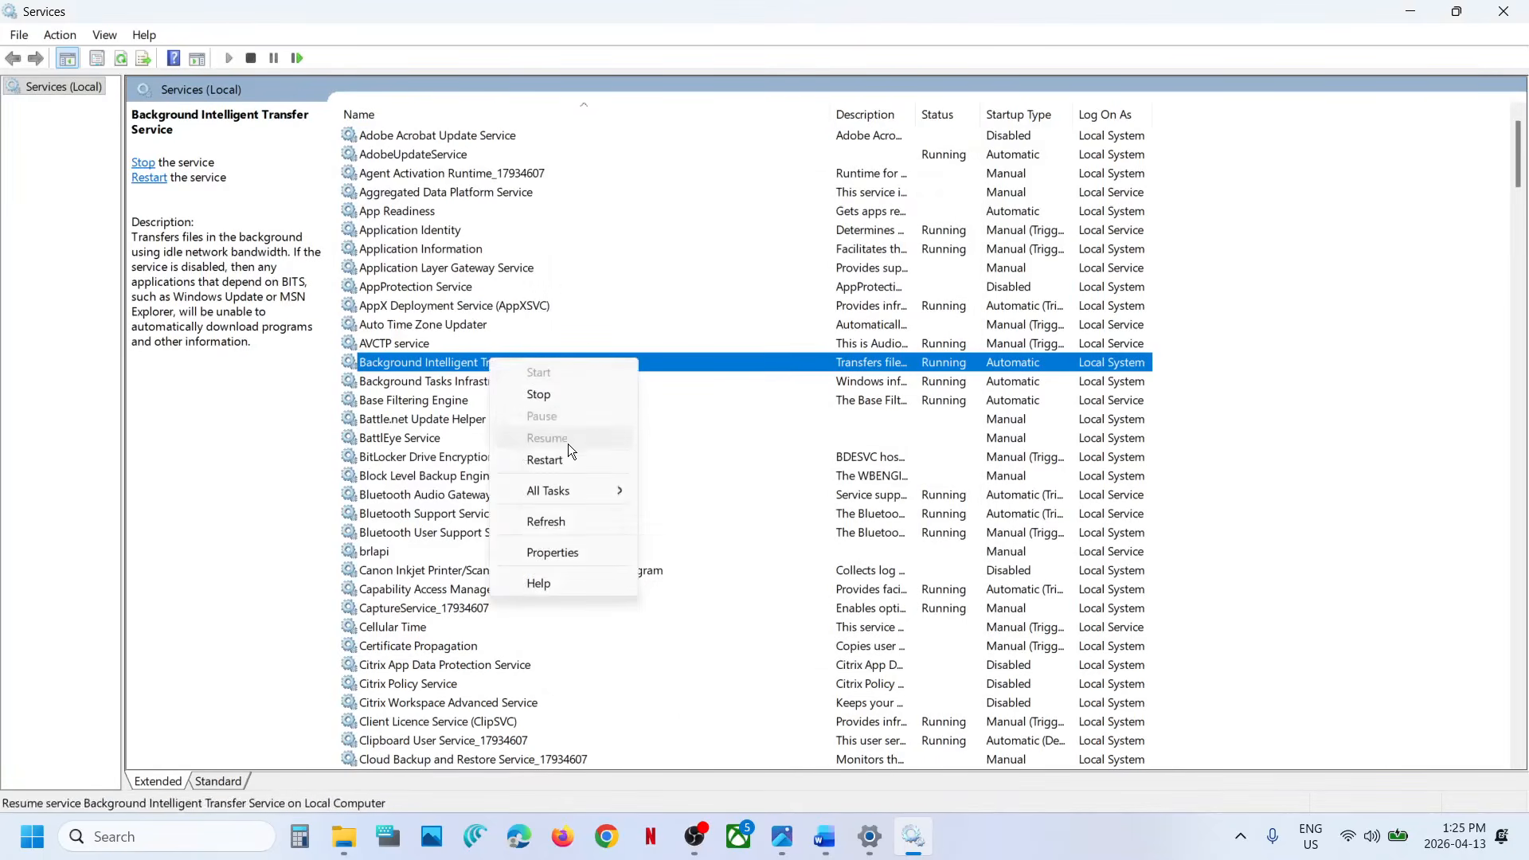
click(561, 461)
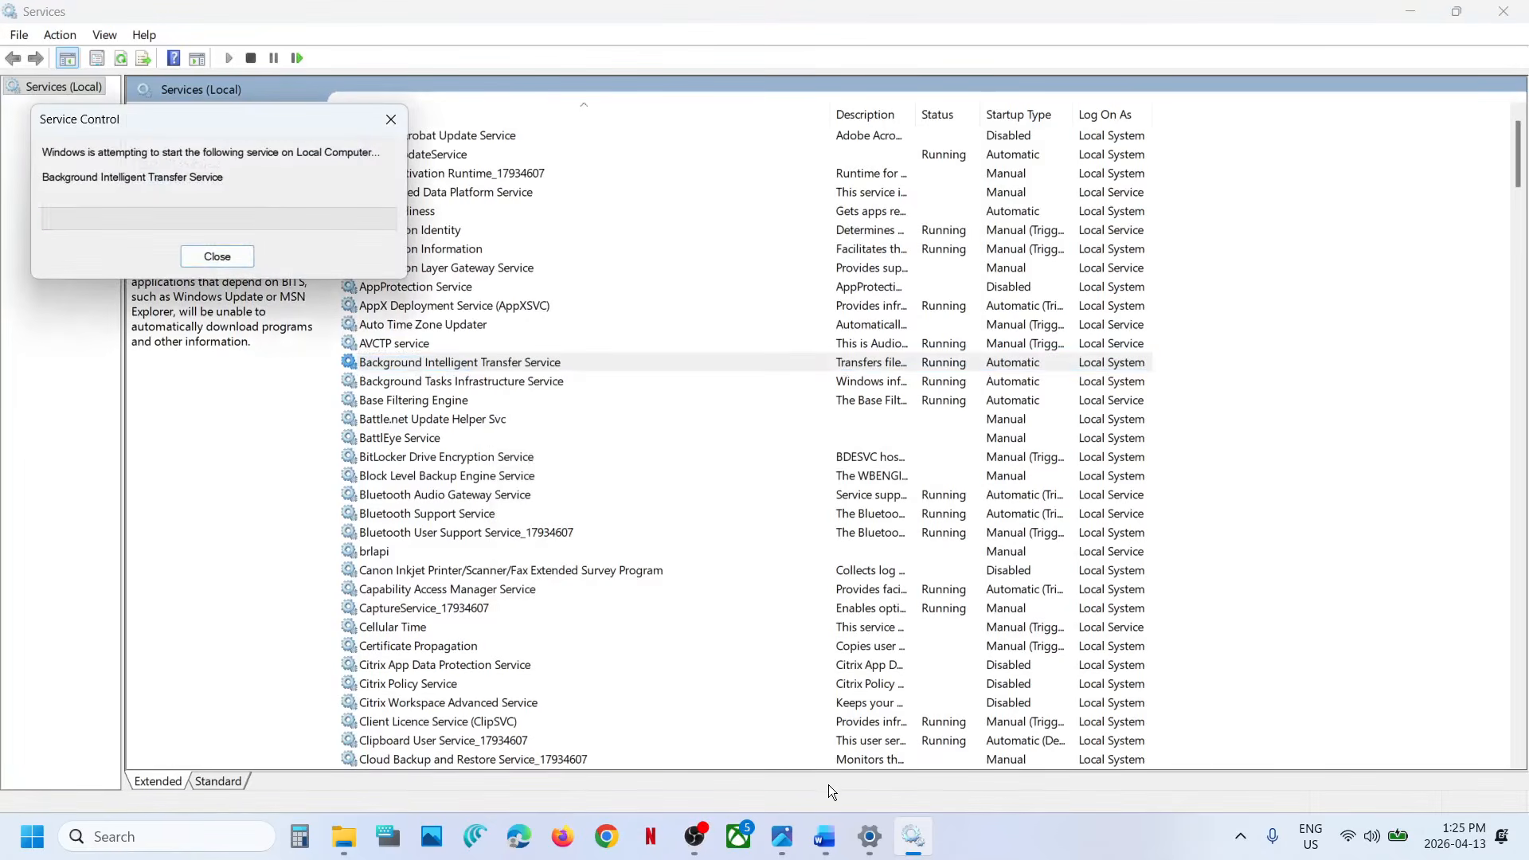
- Copy the full Get-AppxPackage -AllUsers command under Step 6 in the Word notes
click(826, 834)
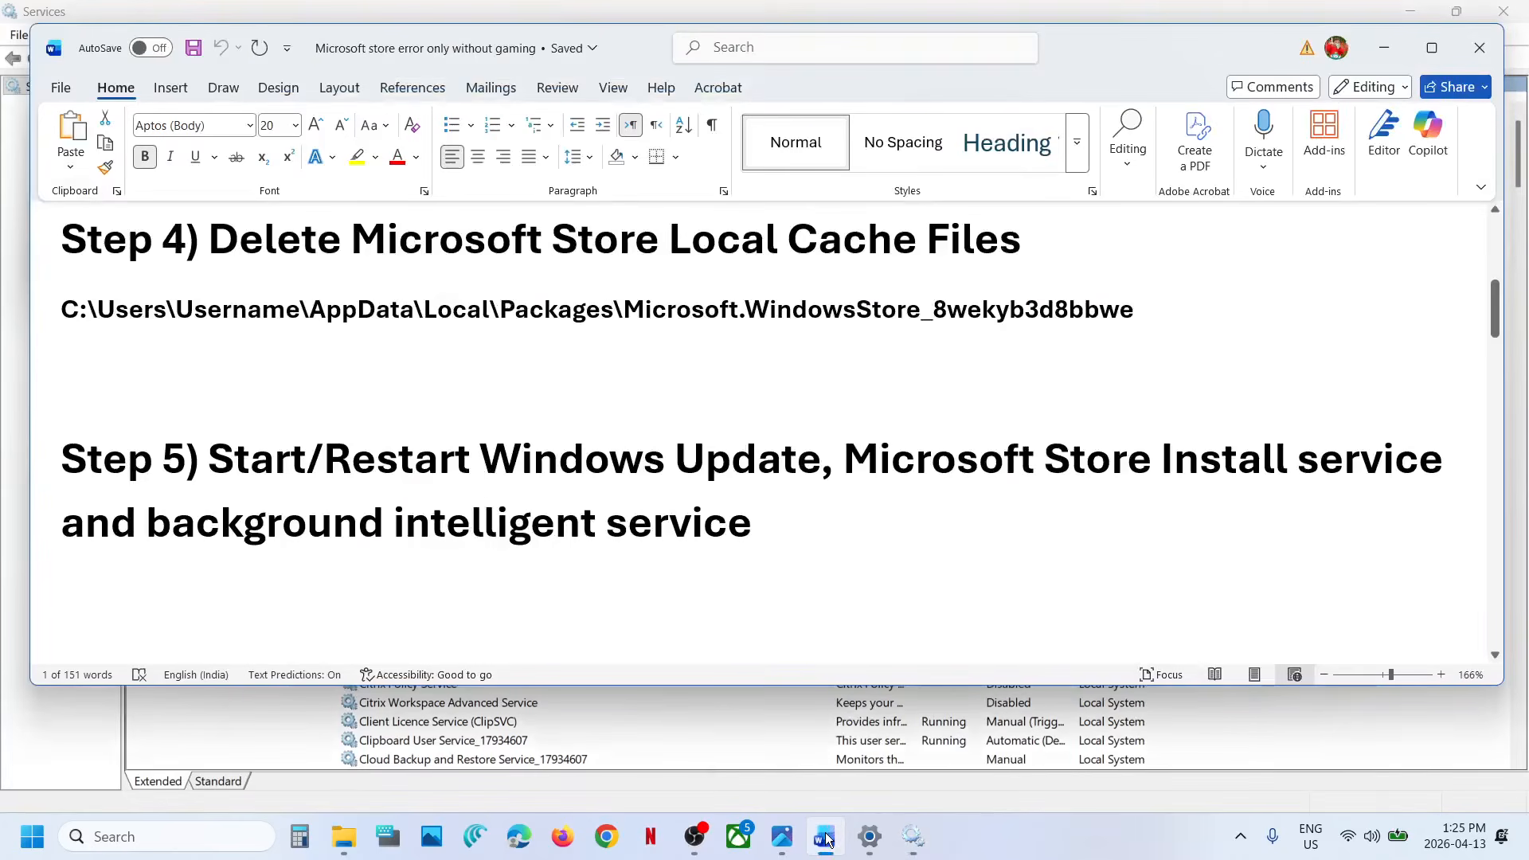
scroll(570, 555, down, 4)
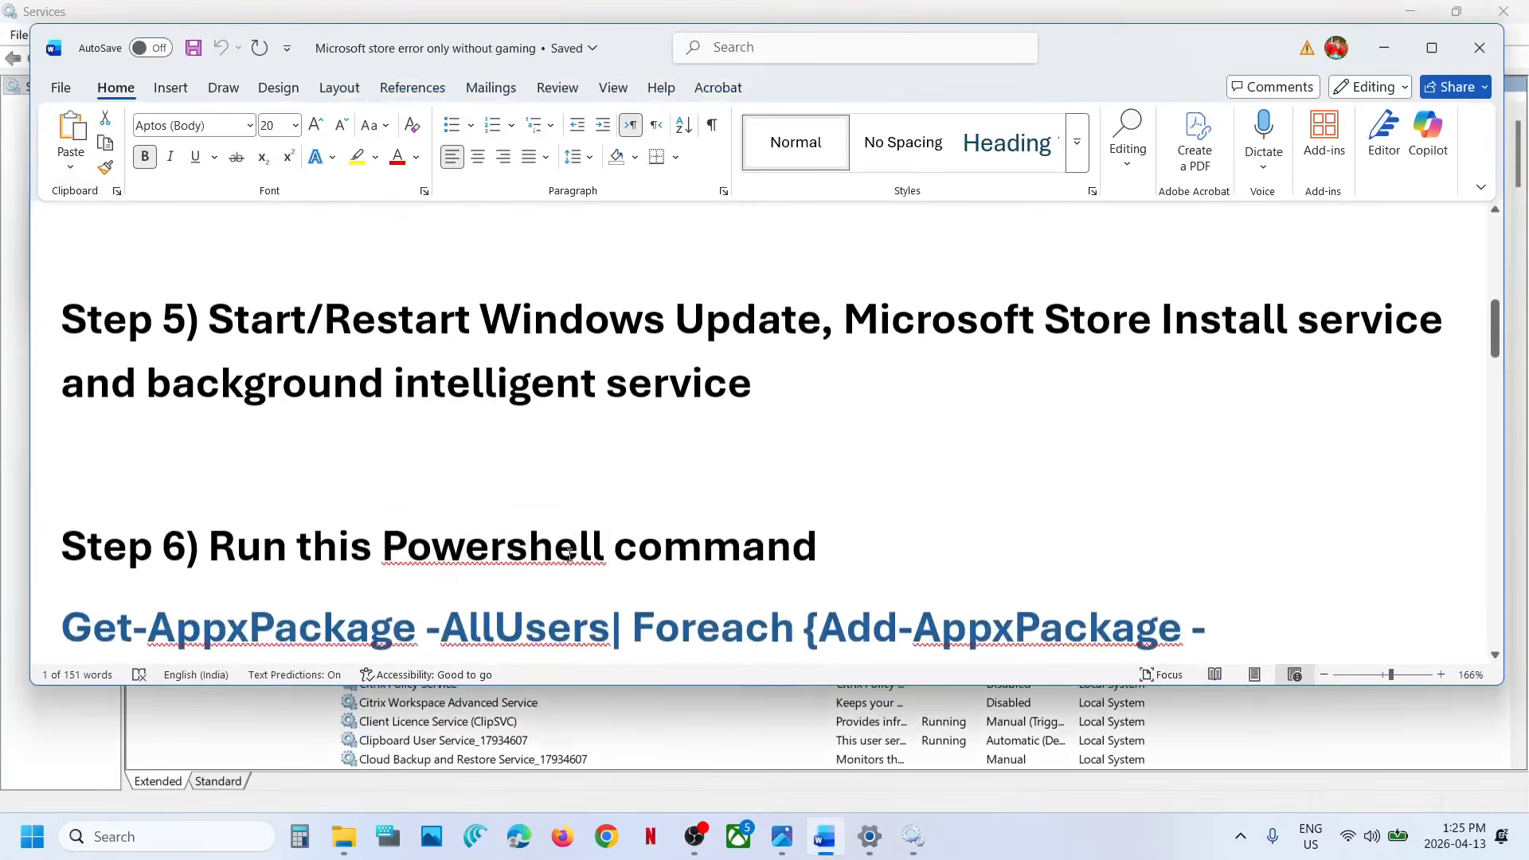
drag(925, 572, 97, 446)
right_click(97, 447)
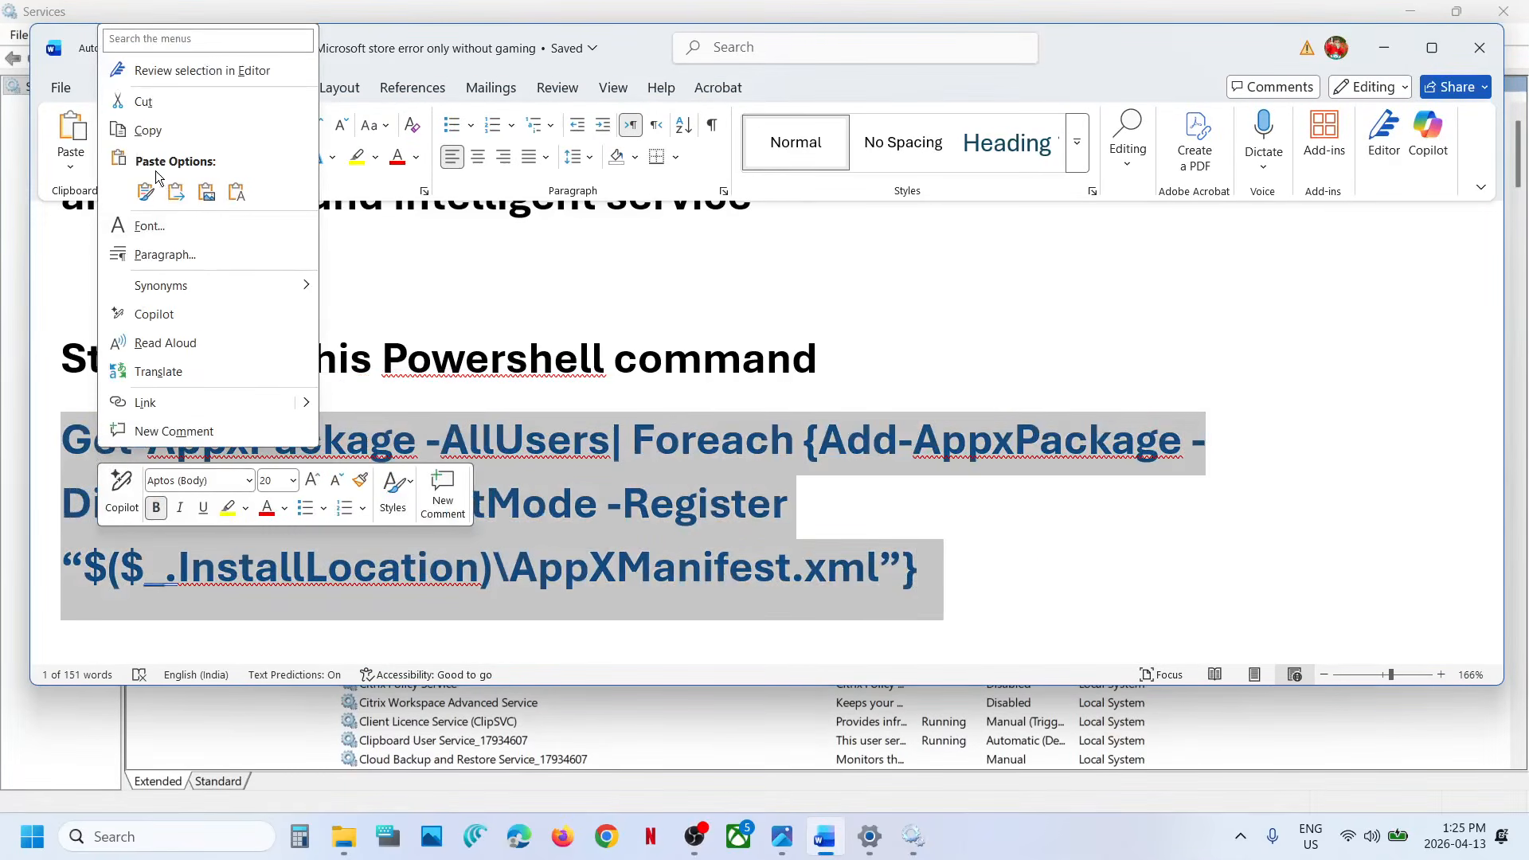
click(151, 134)
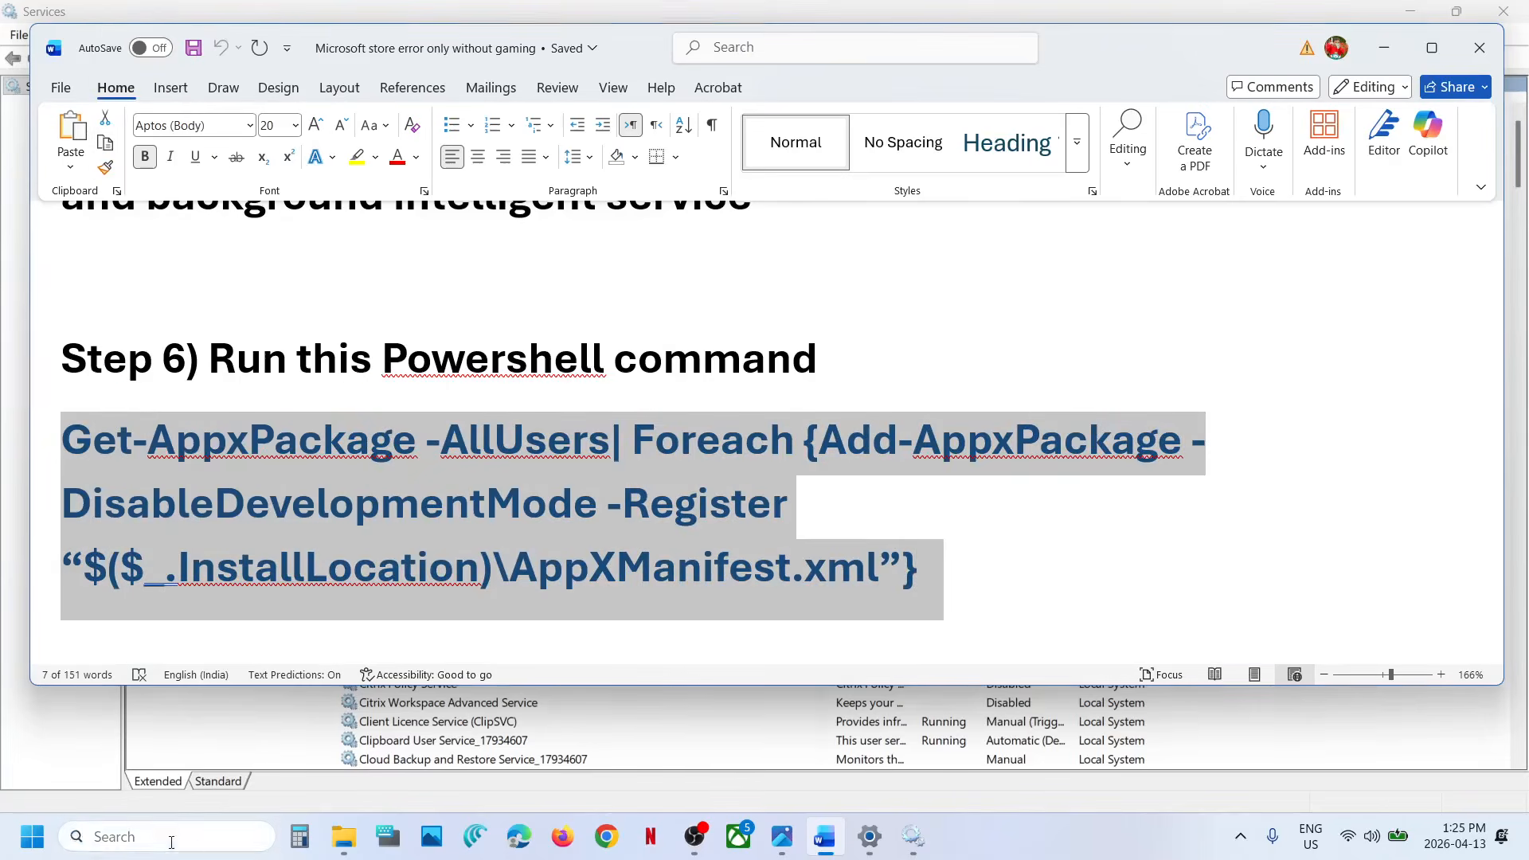
- Launch Windows PowerShell as administrator, allow the changes, and run the copied Get-AppxPackage -AllUsers re-registration command
click(171, 842)
text(powershell)
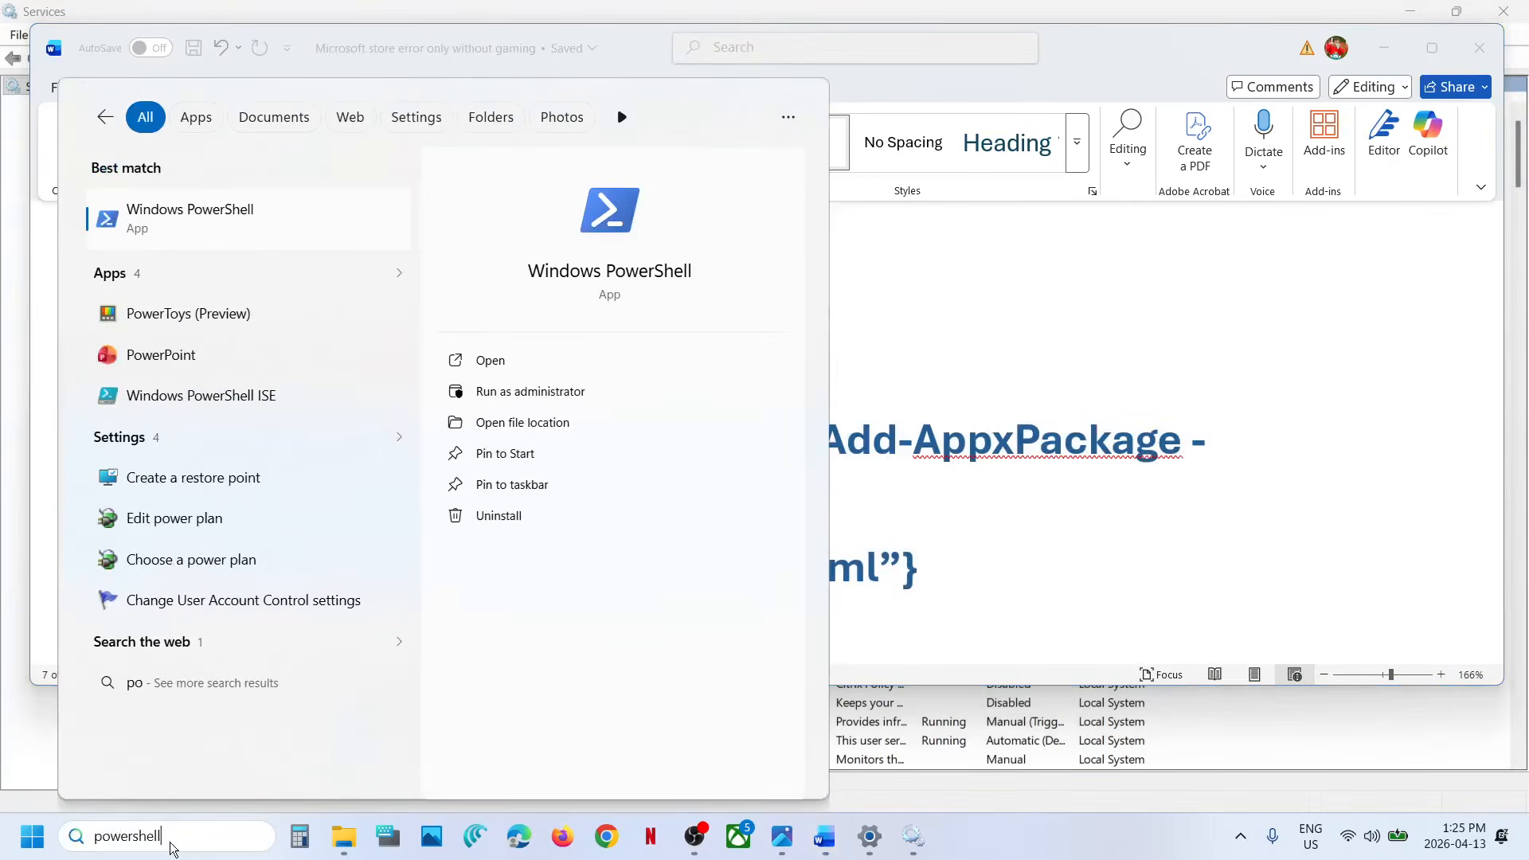
right_click(230, 232)
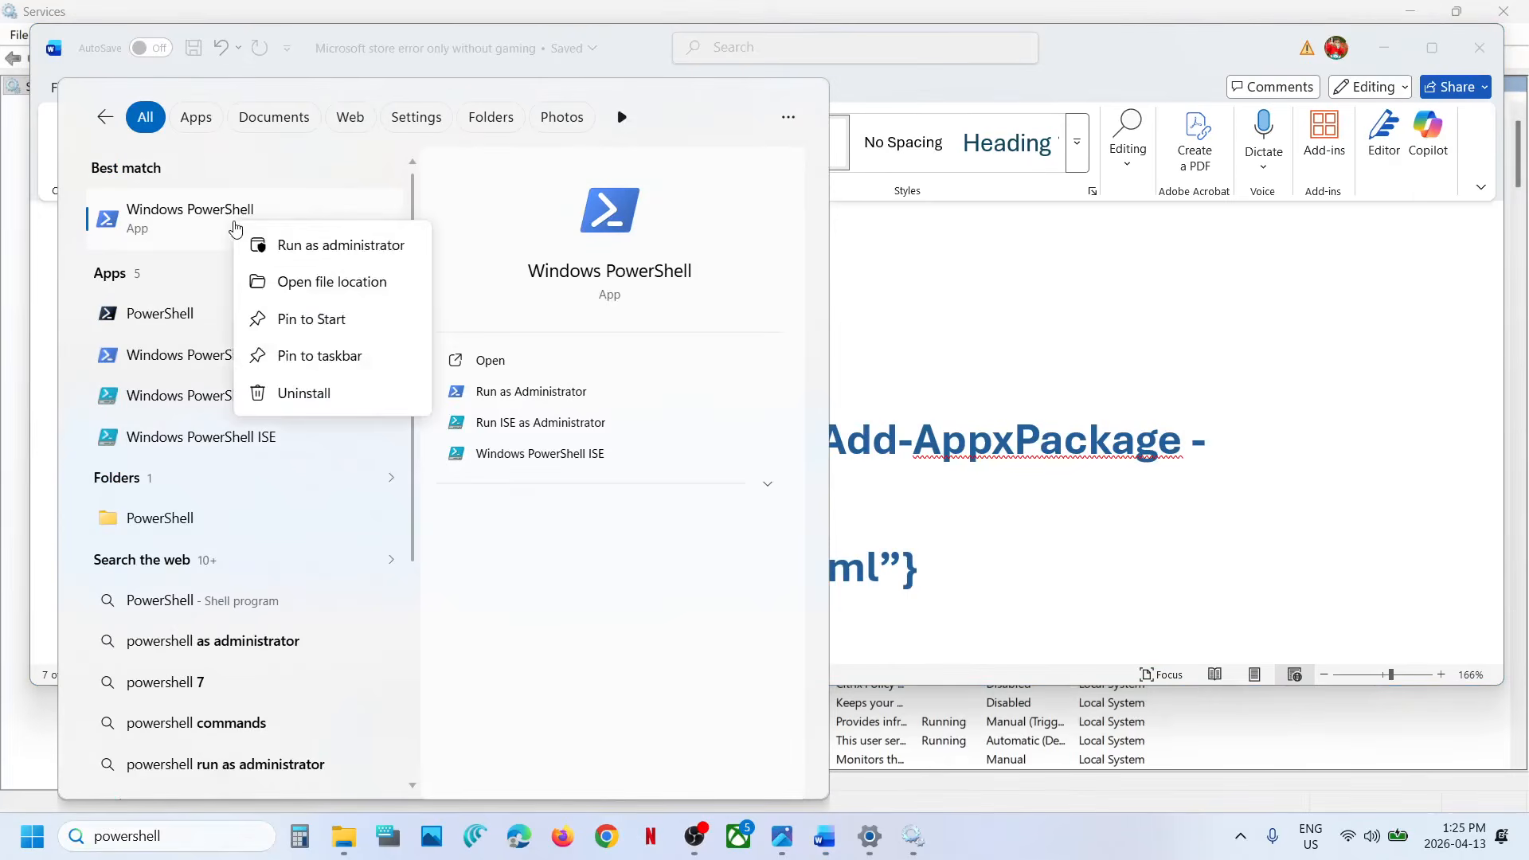
click(318, 250)
click(664, 577)
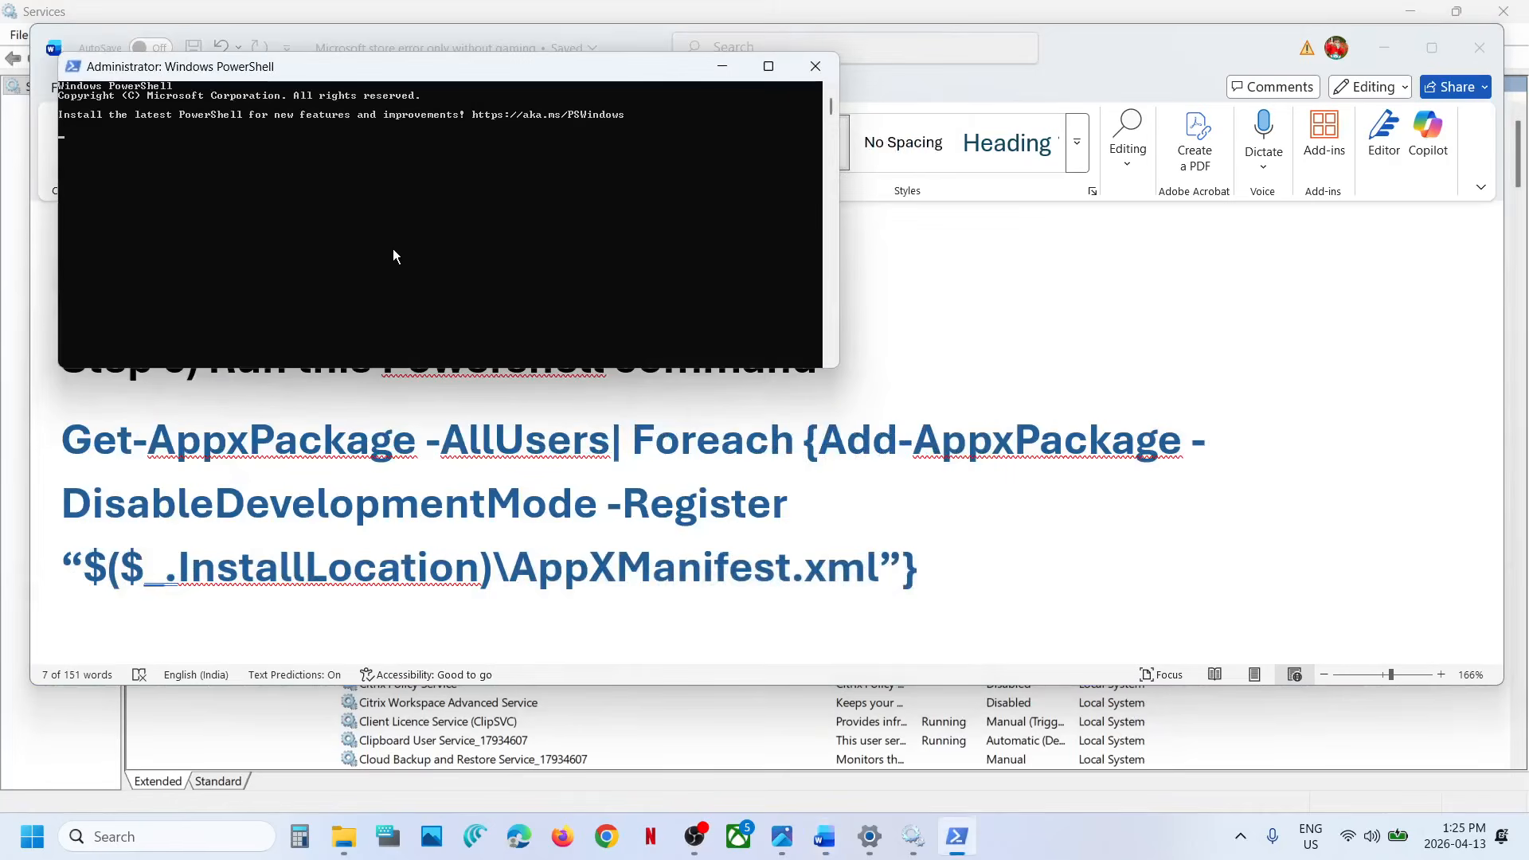
click(332, 234)
right_click(333, 234)
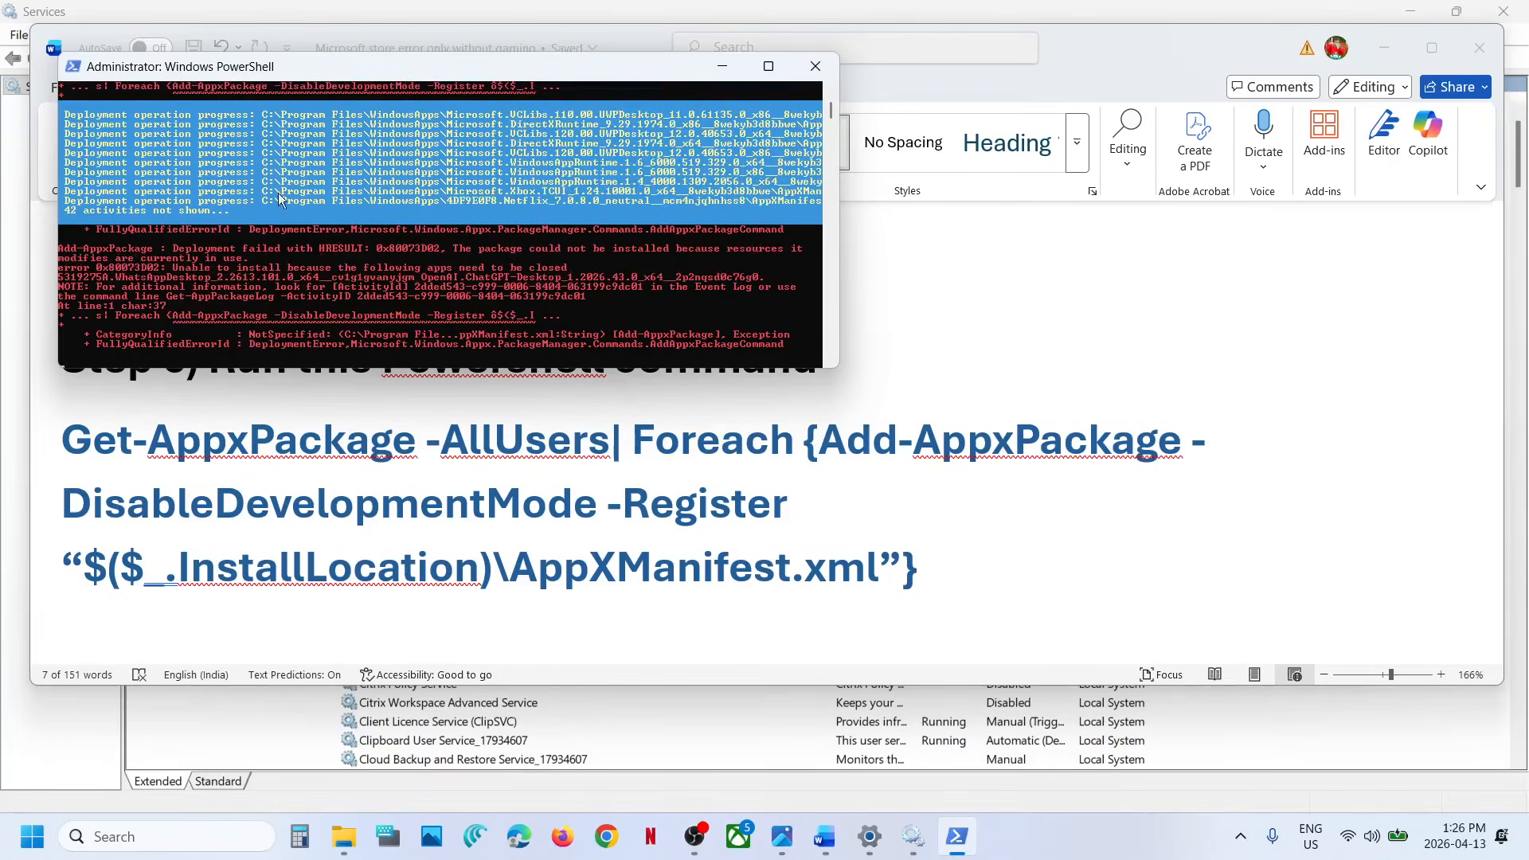
- Switch to the Word notes and view the computer's power options without choosing one
key(alt+Tab)
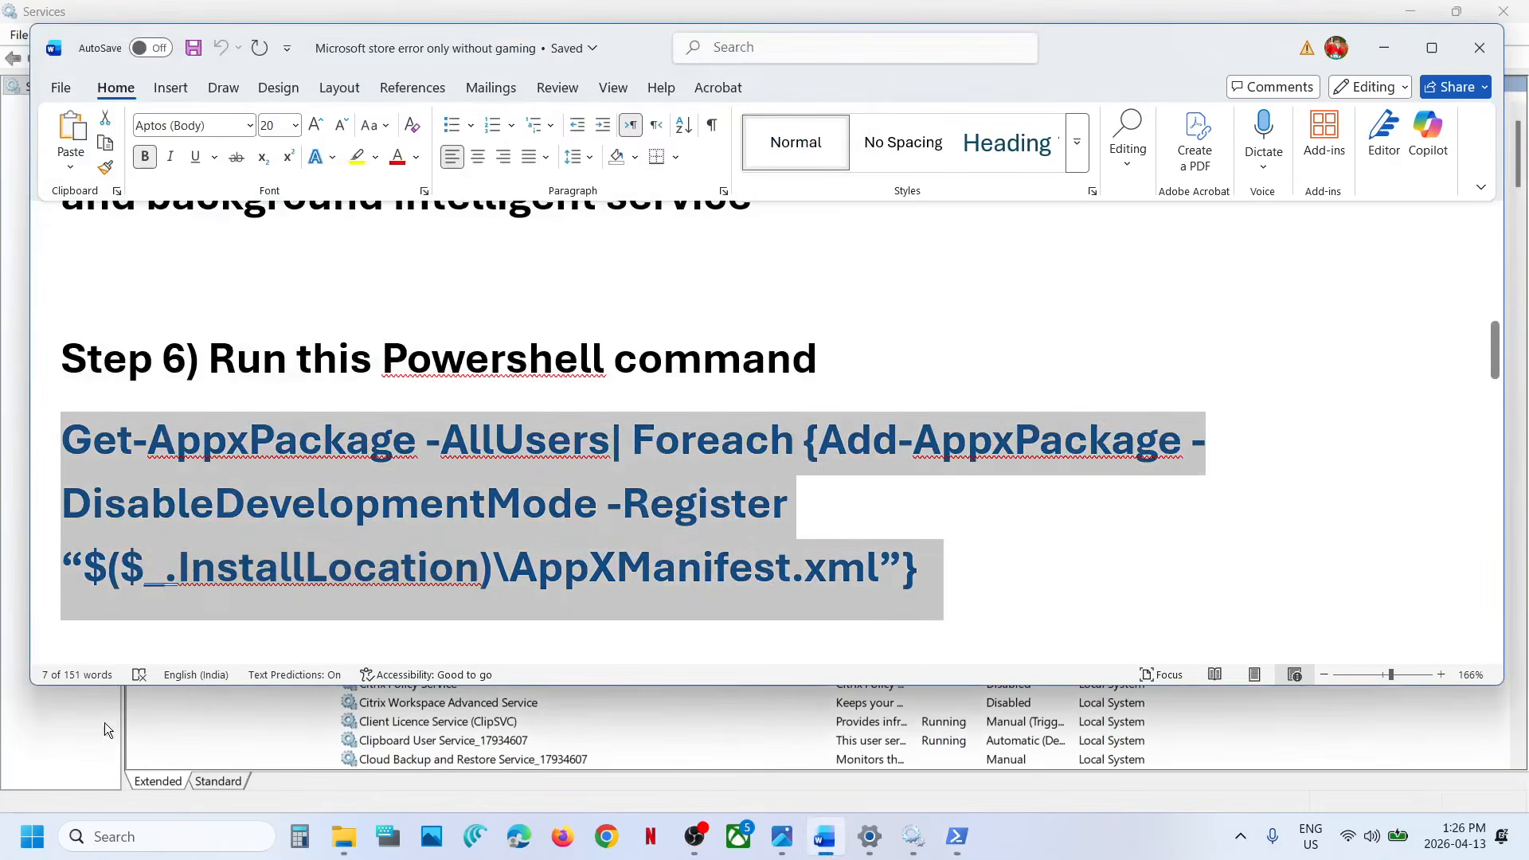
click(35, 845)
click(579, 767)
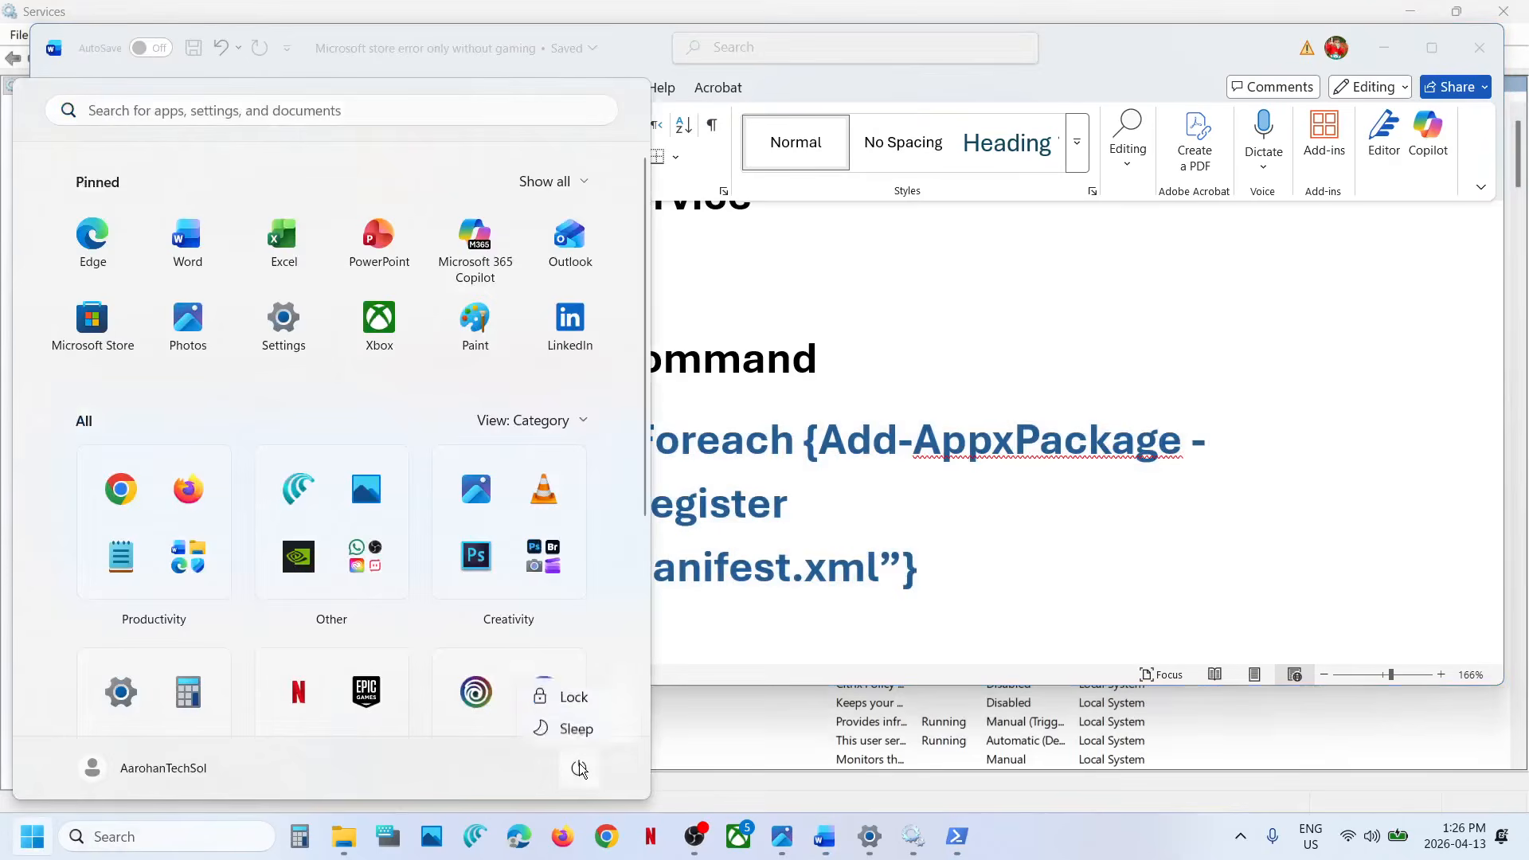
click(790, 566)
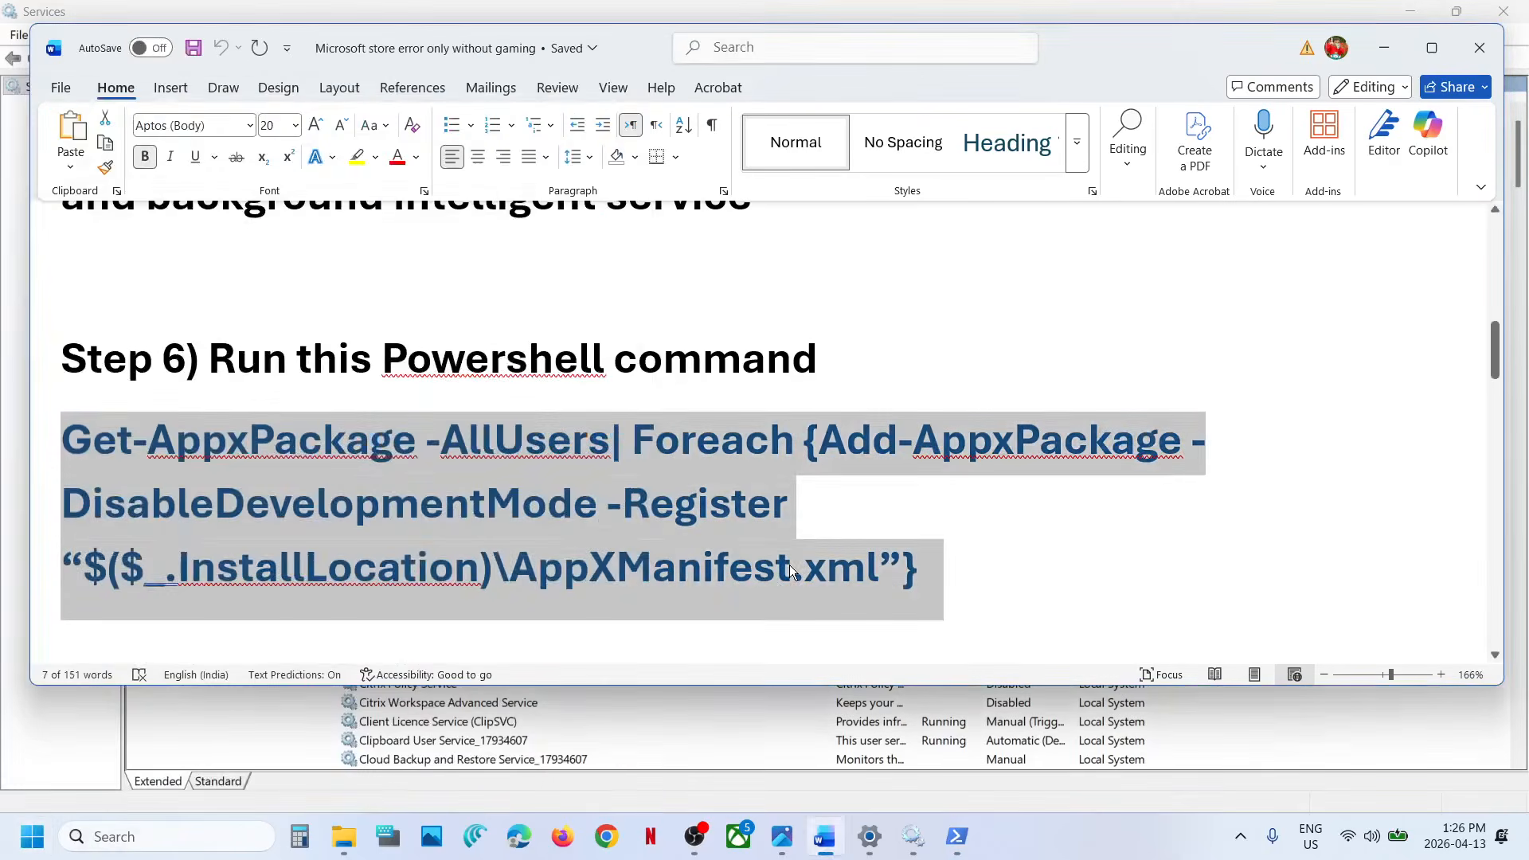
- Select "installing from my library/downloads" in the Step 7 heading of the Word notes
scroll(790, 565, down, 3)
scroll(559, 540, up, 1)
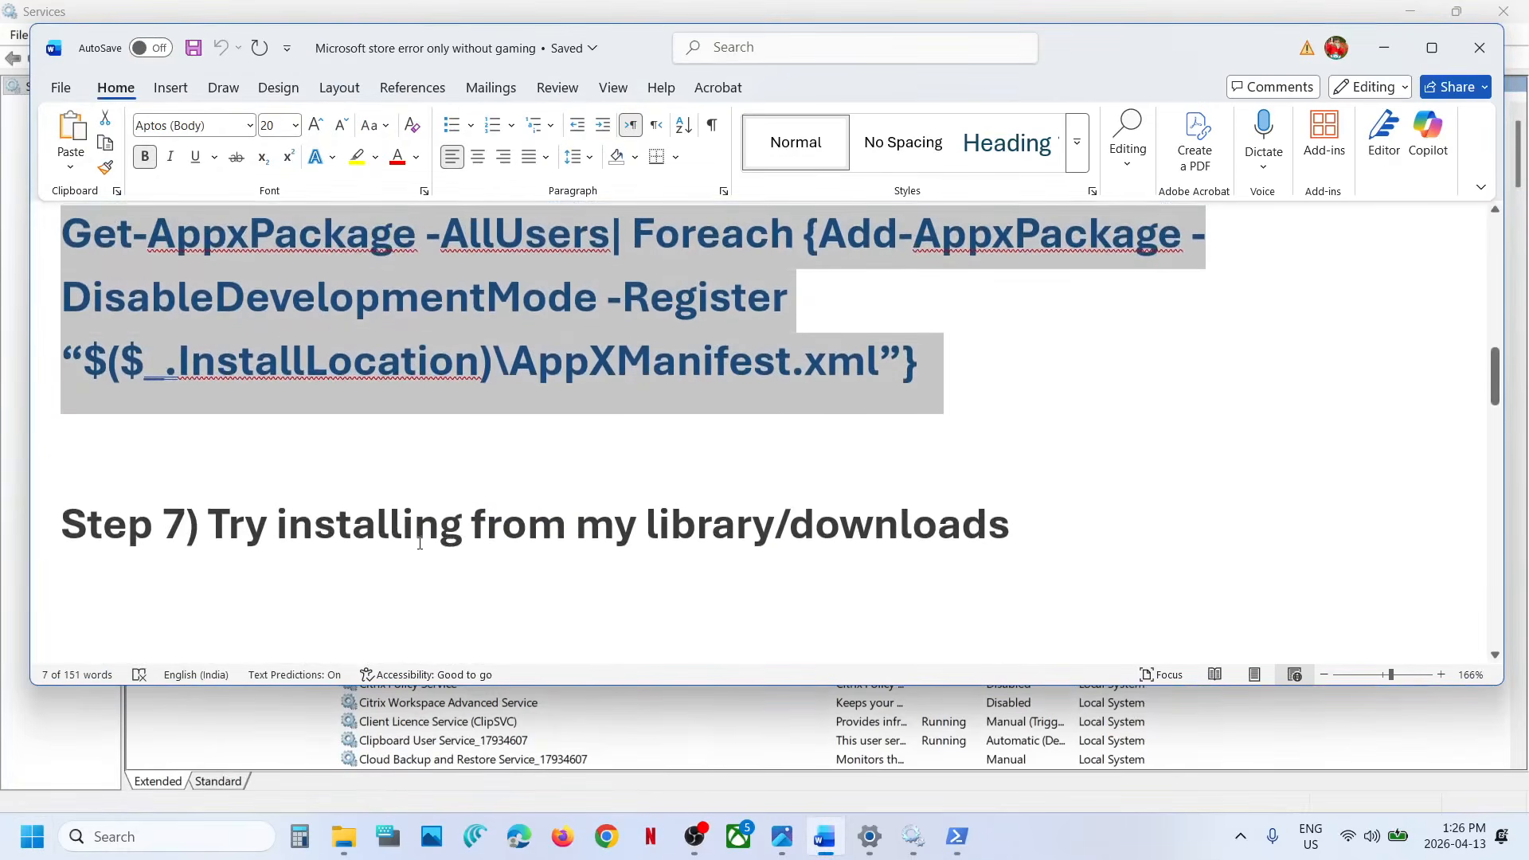
drag(306, 526, 1027, 523)
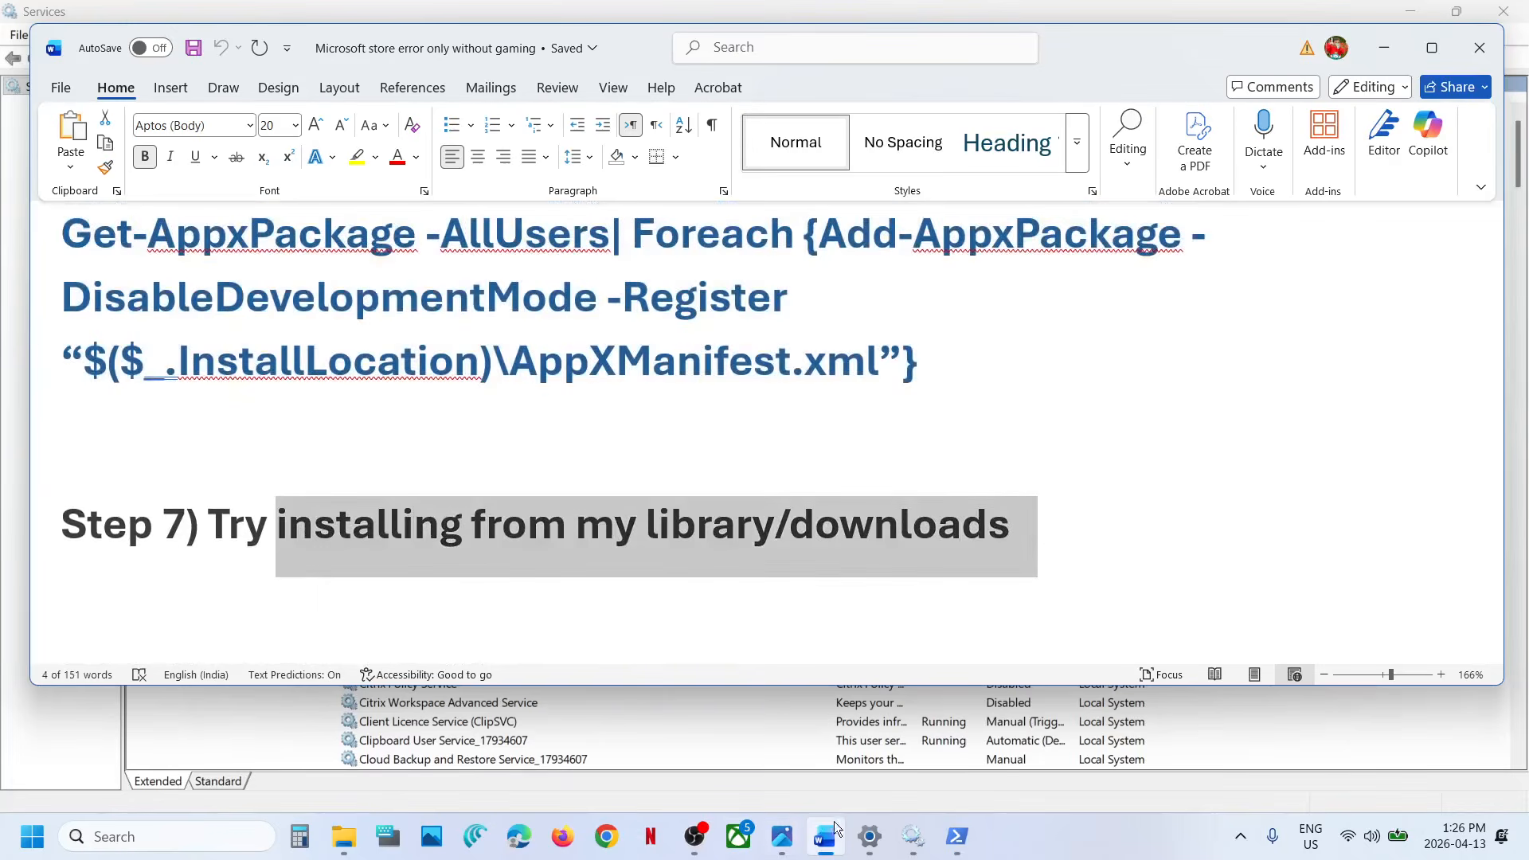
- Open Microsoft Store's Updates & downloads page in a maximized window and check the extra options for ChatGPT
click(256, 836)
text(store)
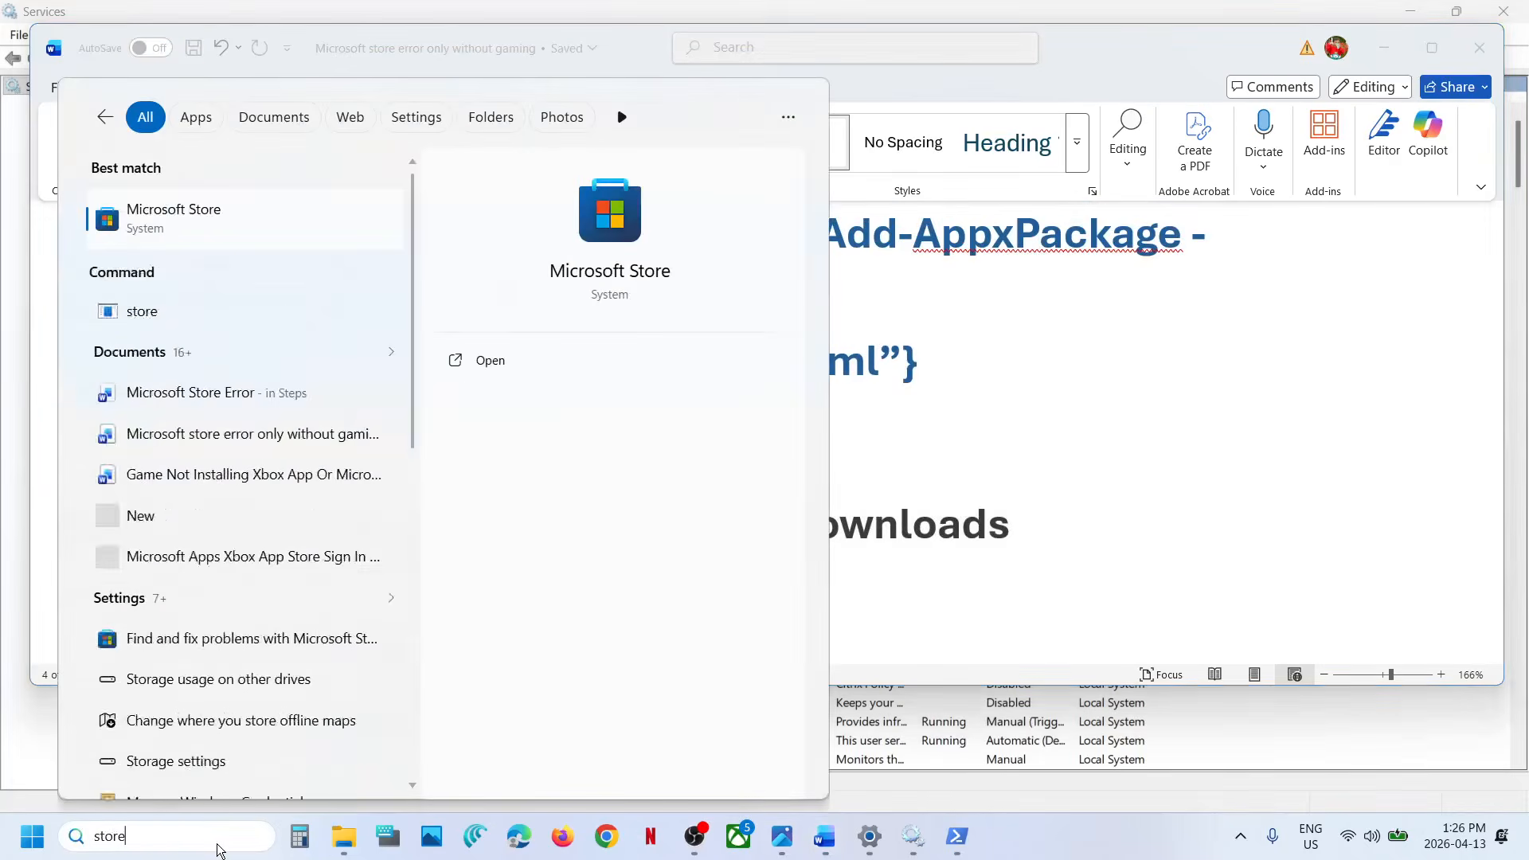
key(Return)
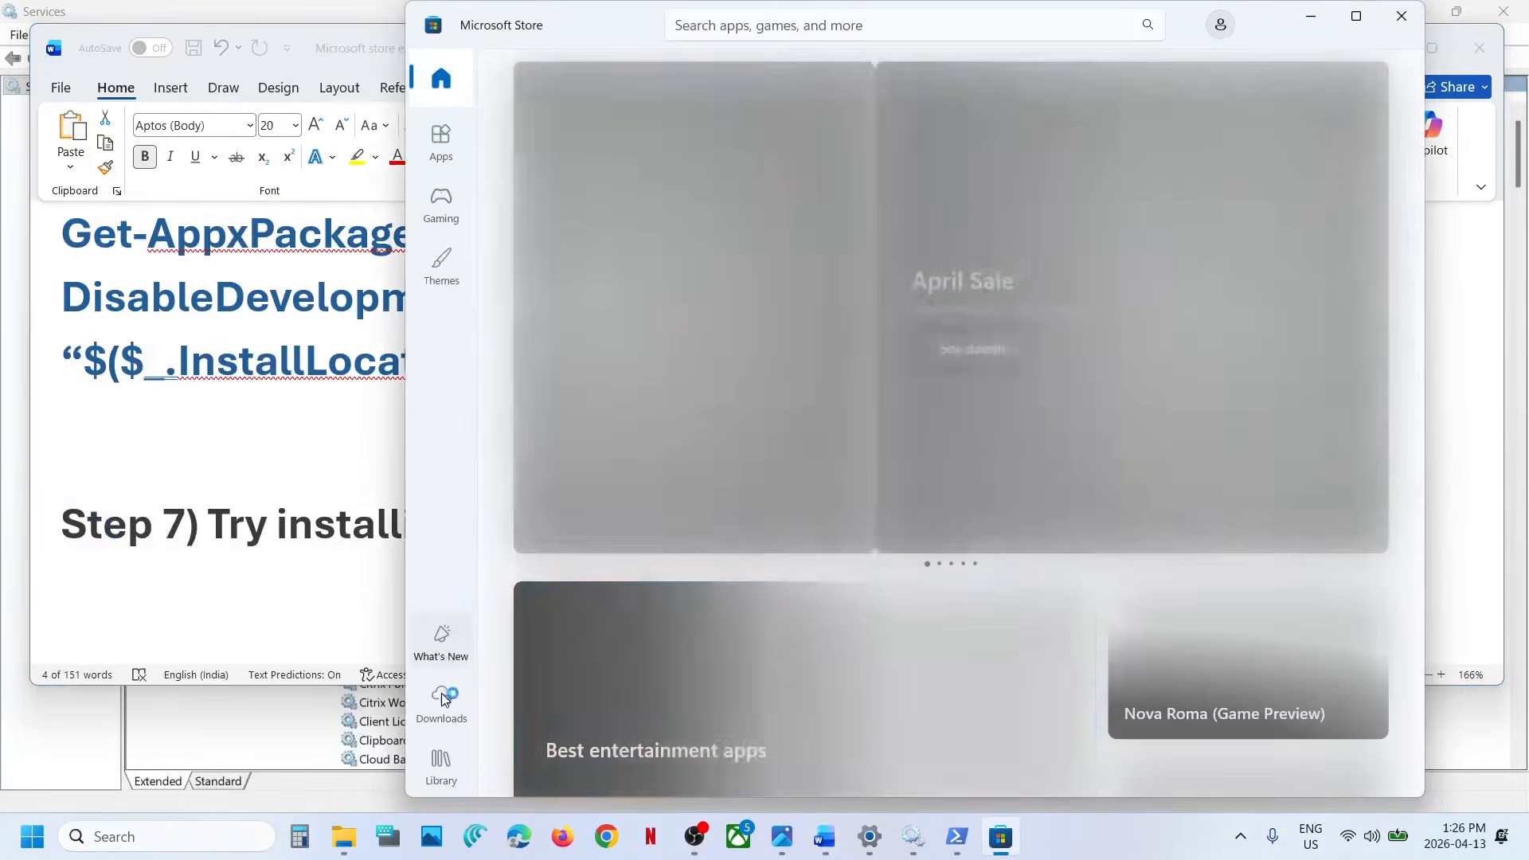
click(443, 699)
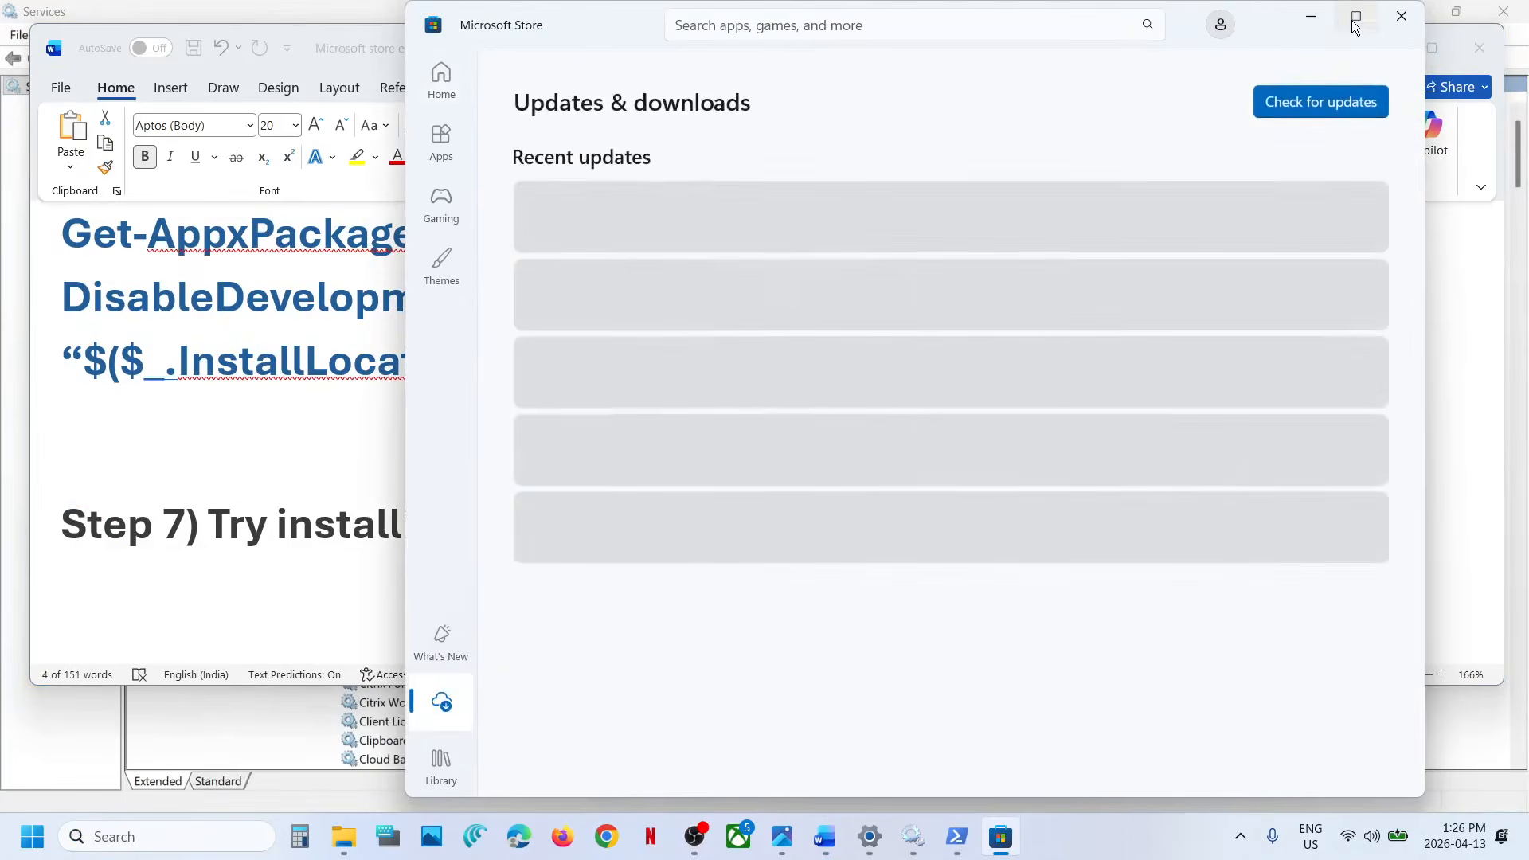
click(1355, 17)
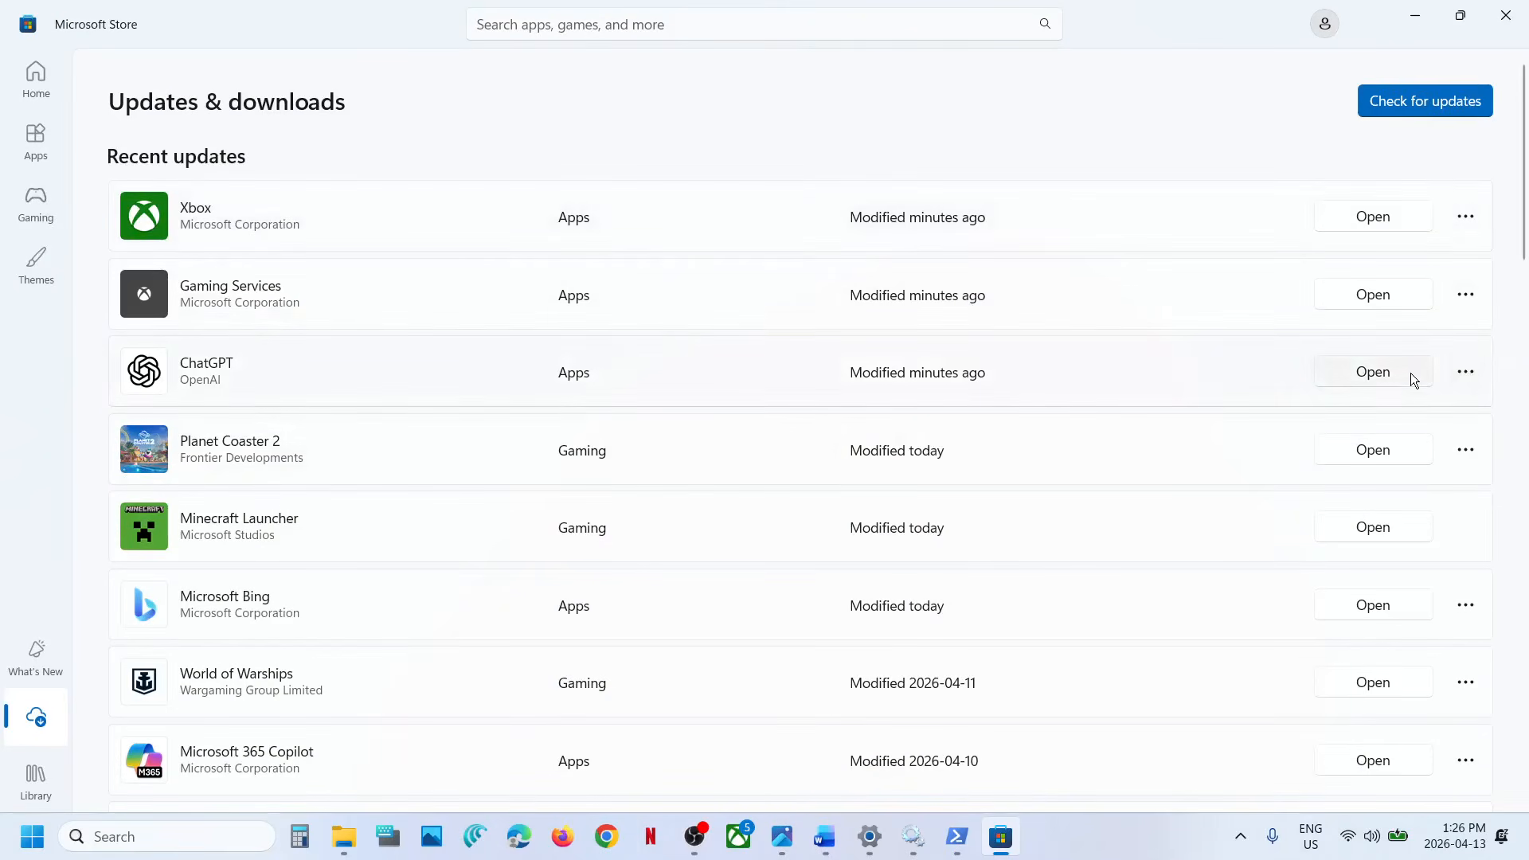
click(1469, 371)
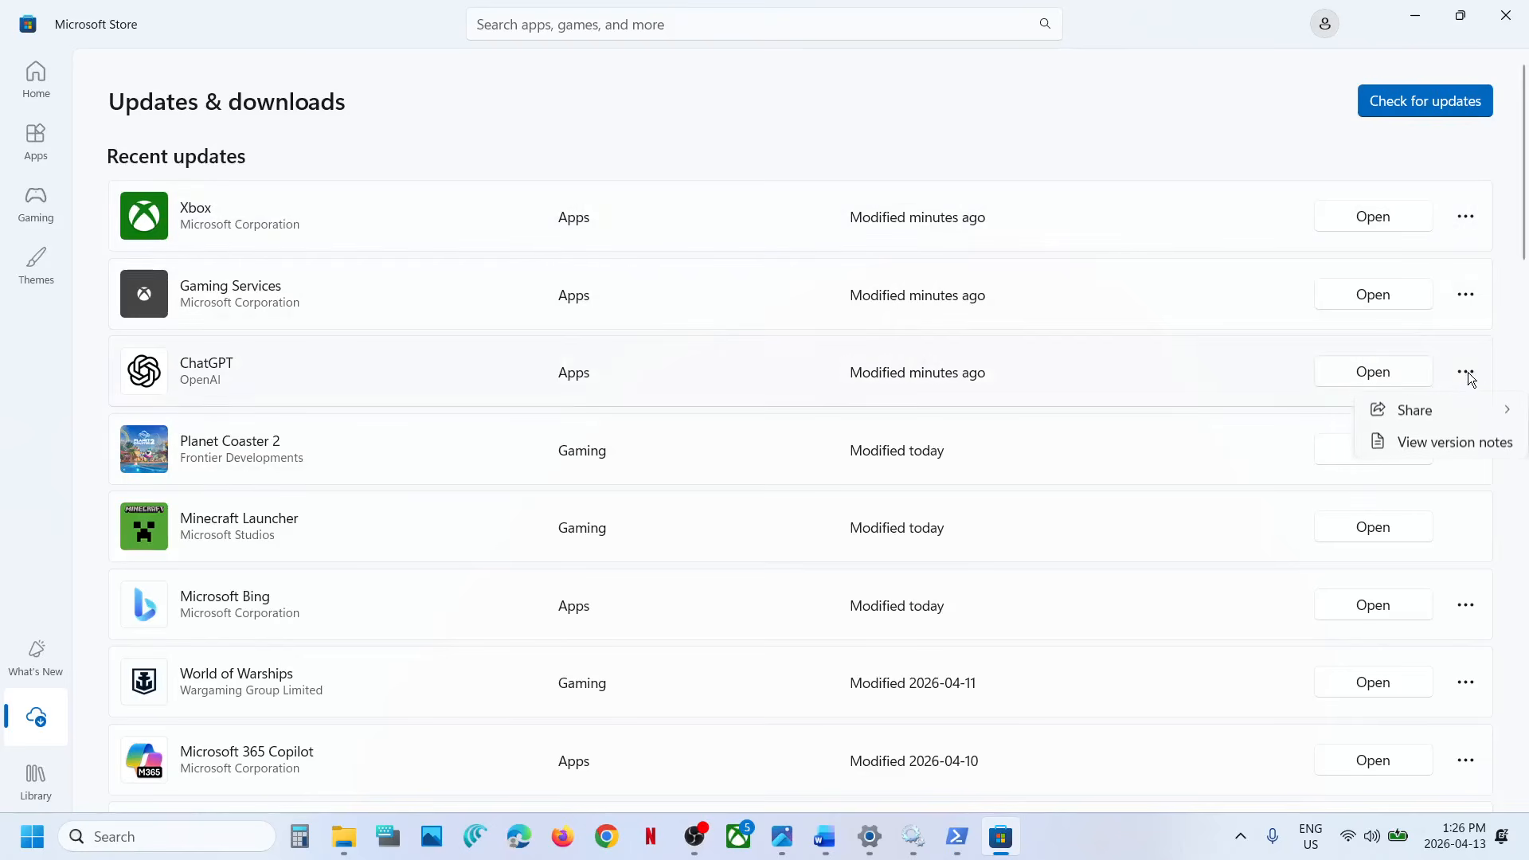
click(1522, 353)
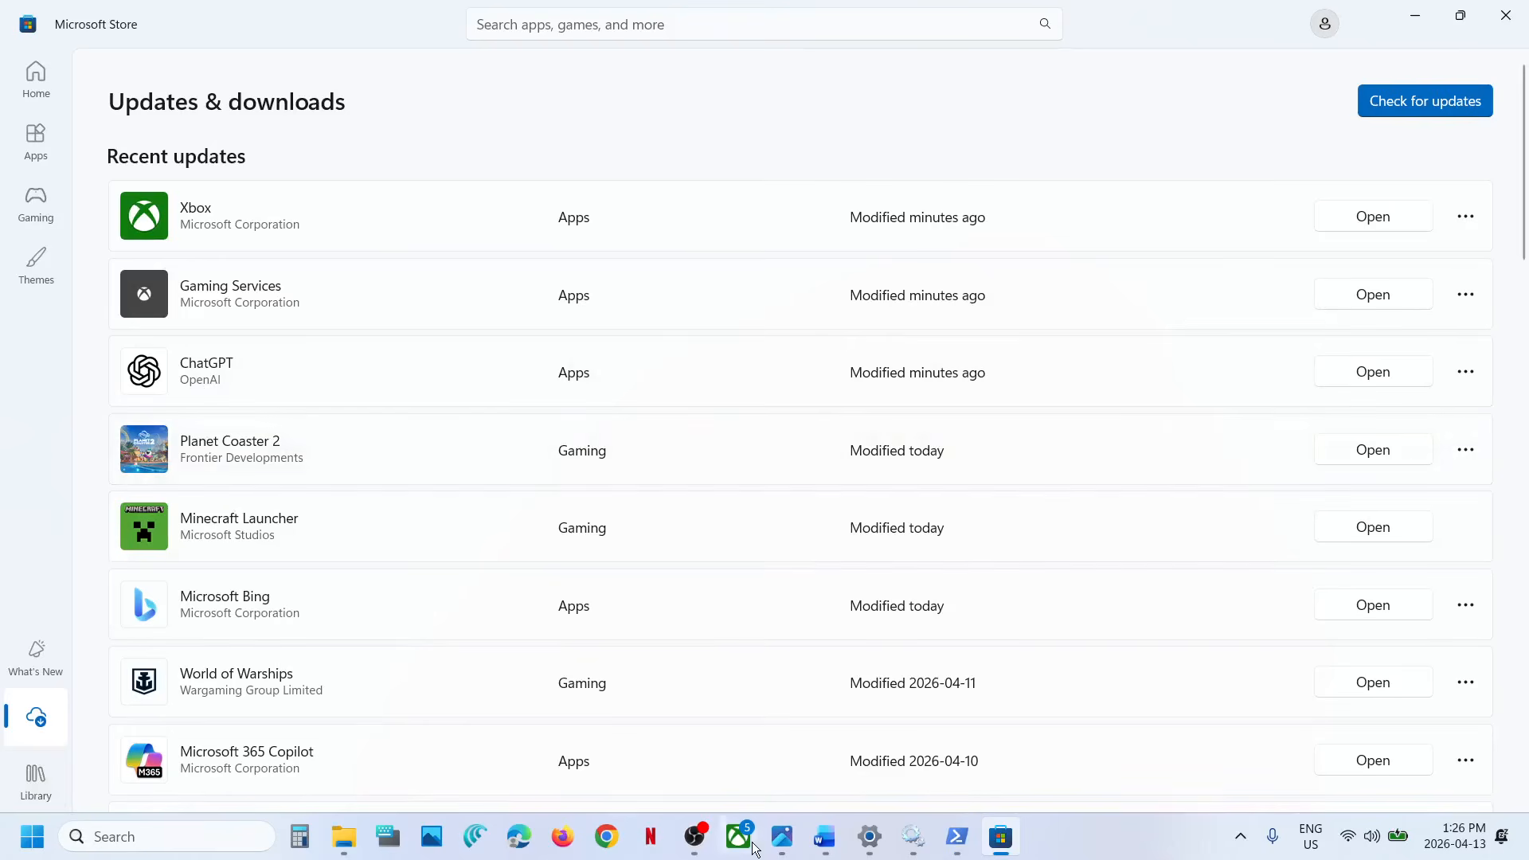
- Switch back to the Word notes and select the whole Get-AppxPackage -allusers *WindowsStore* | Remove-AppxPackage command under Step 8
click(836, 845)
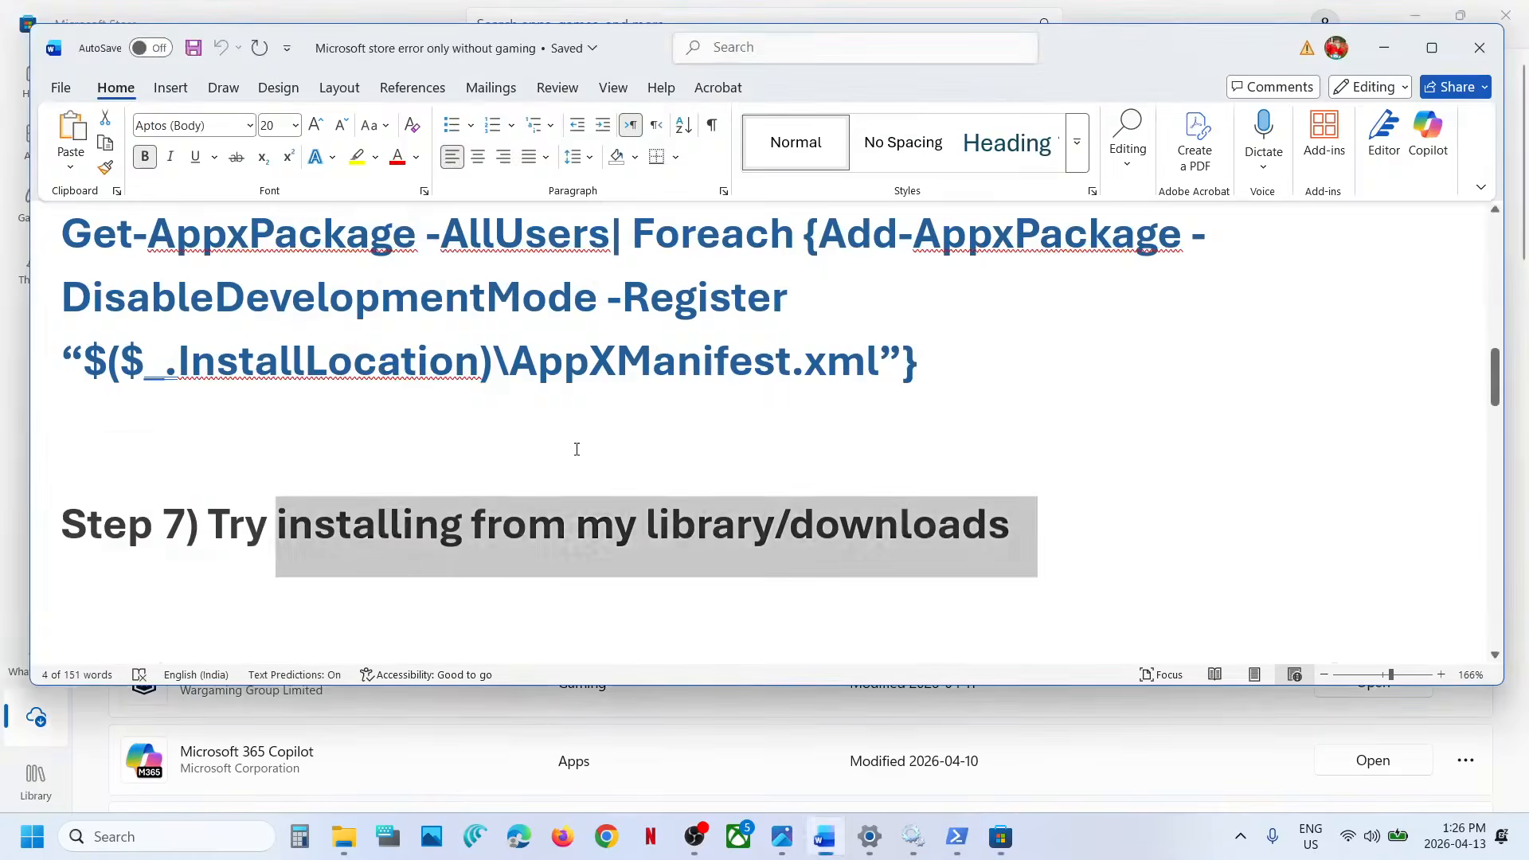
scroll(1075, 438, down, 3)
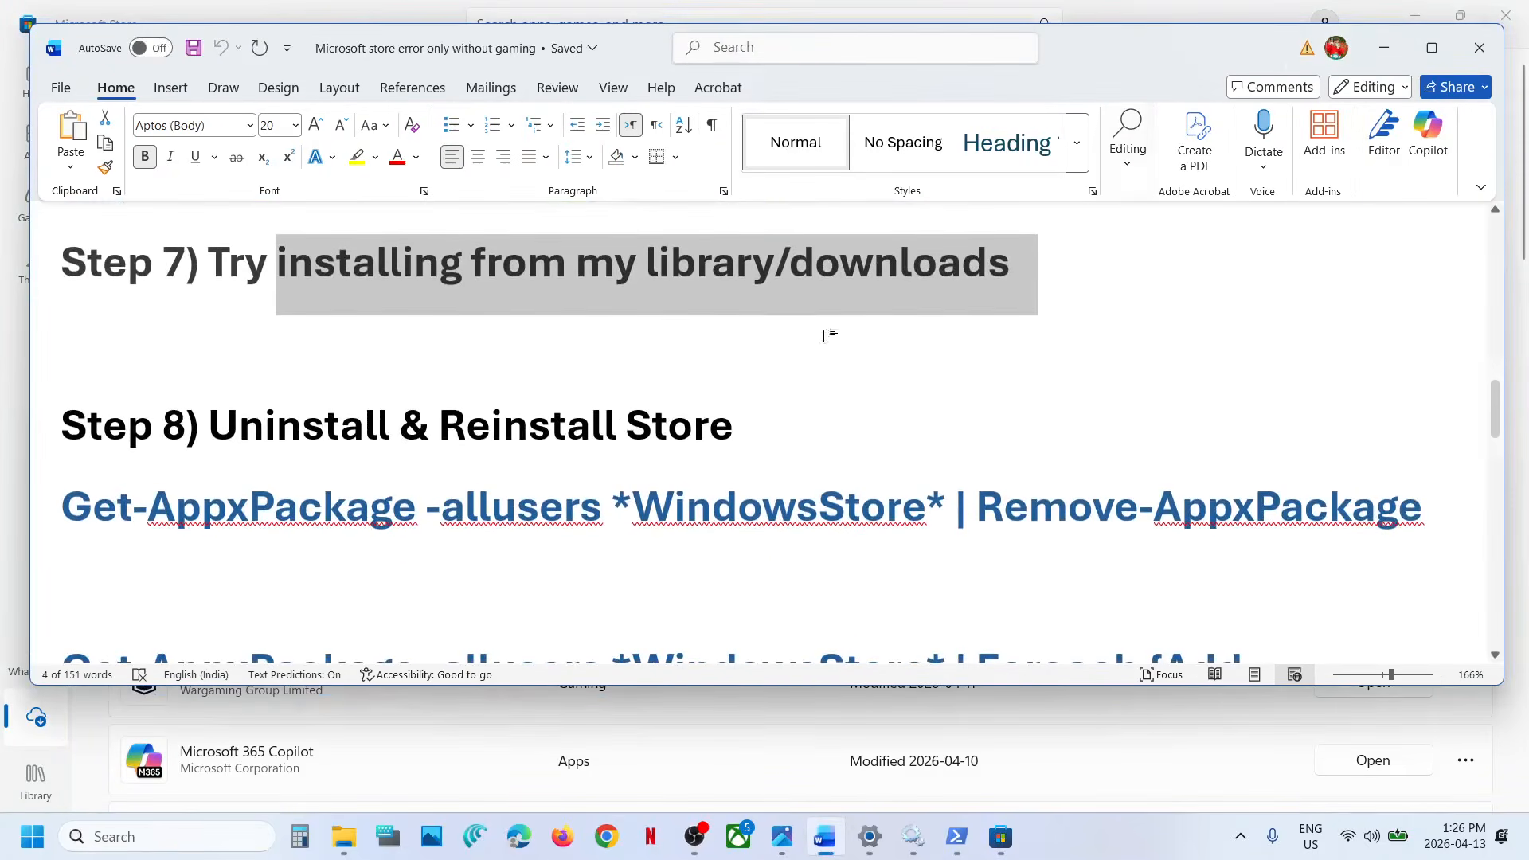
scroll(680, 450, down, 3)
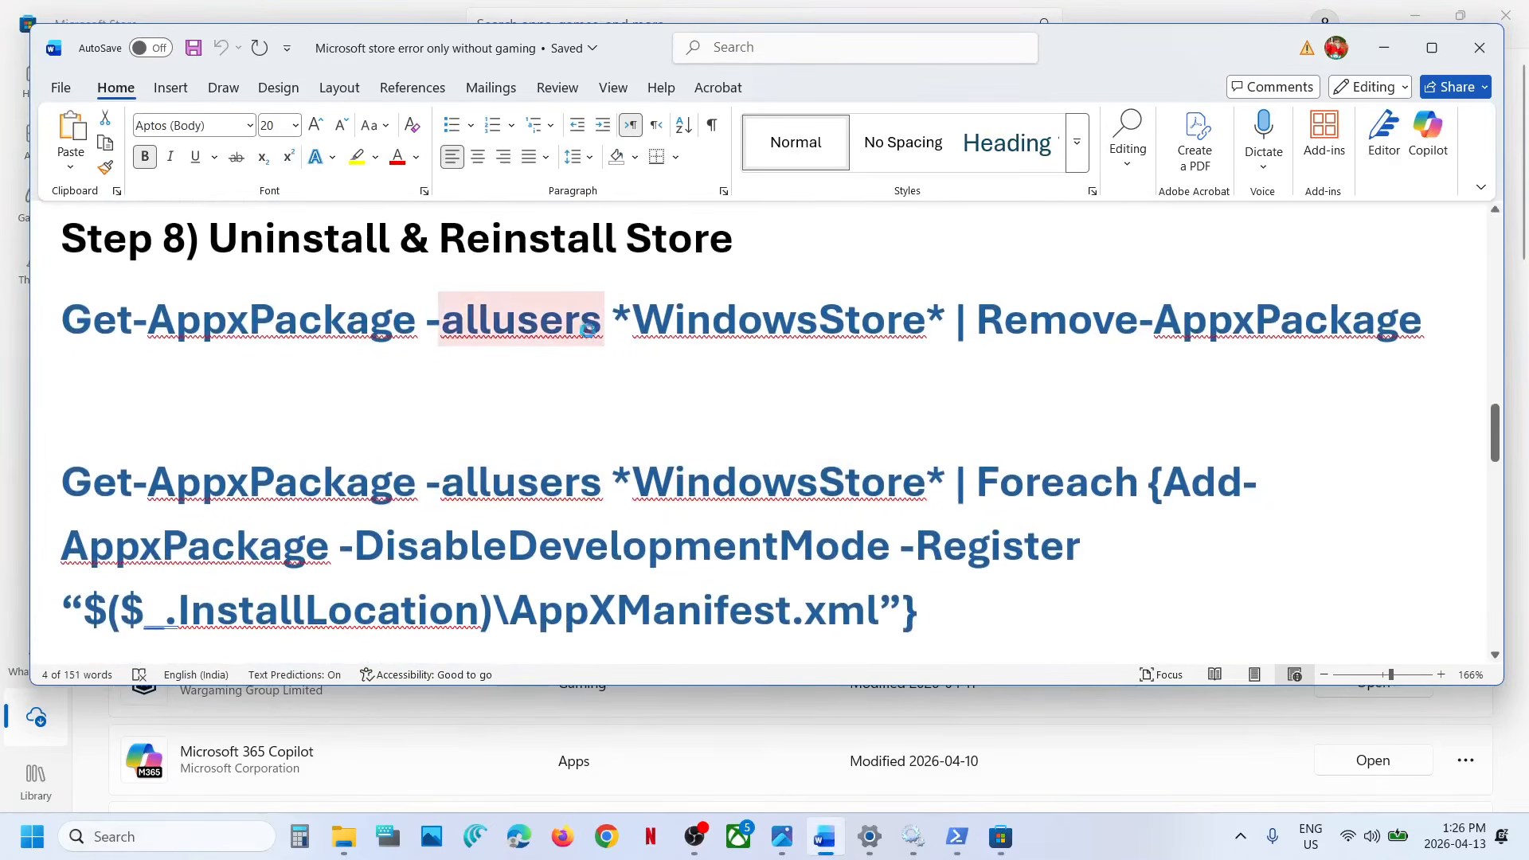
triple_click(588, 332)
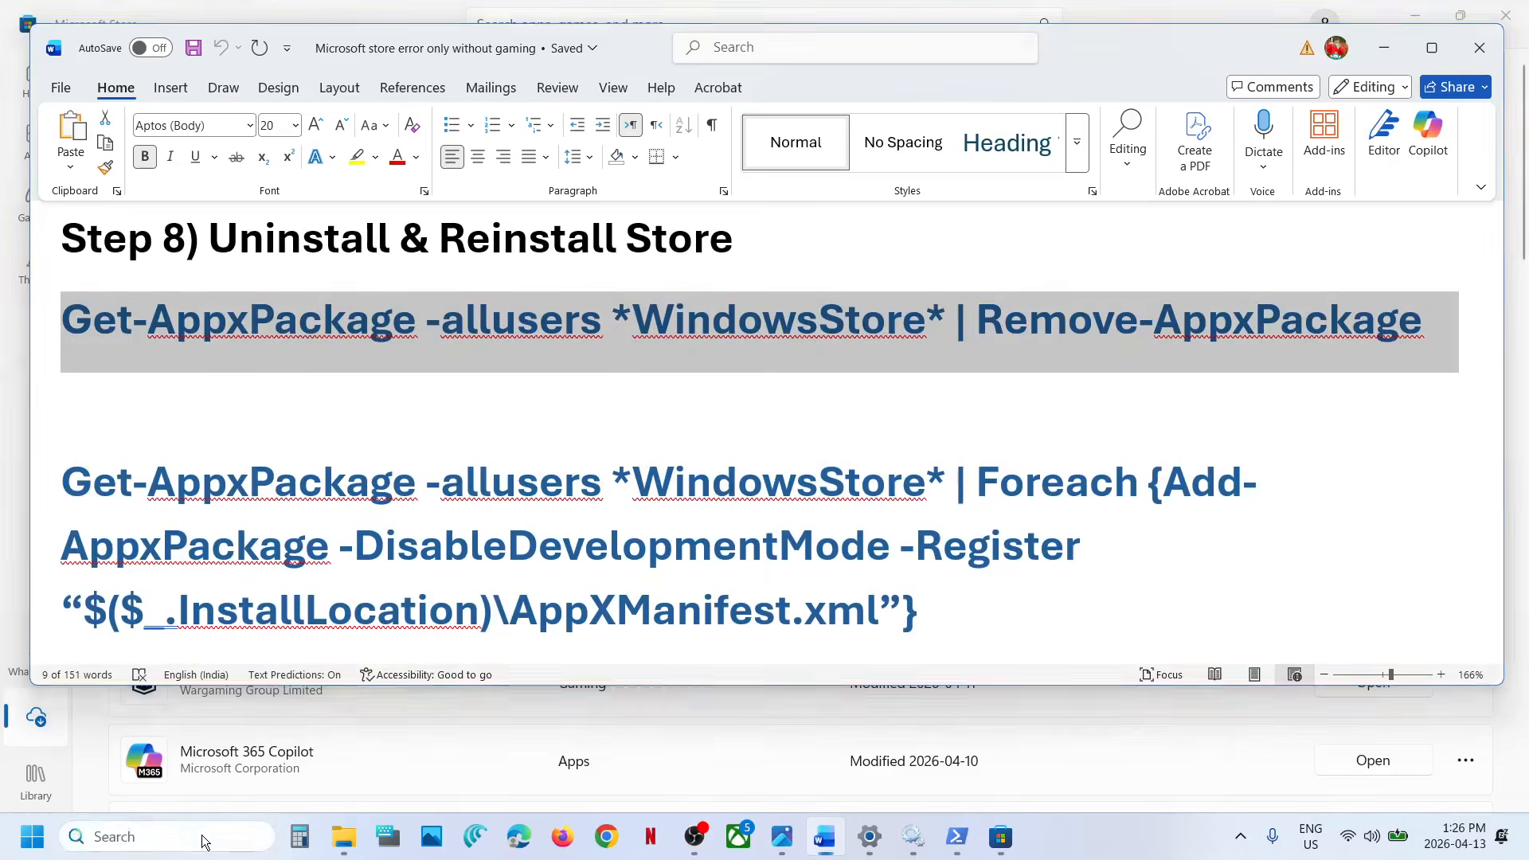
- Launch Windows PowerShell as administrator, allow the changes, and try to paste the Store removal command
click(204, 836)
text(powershel)
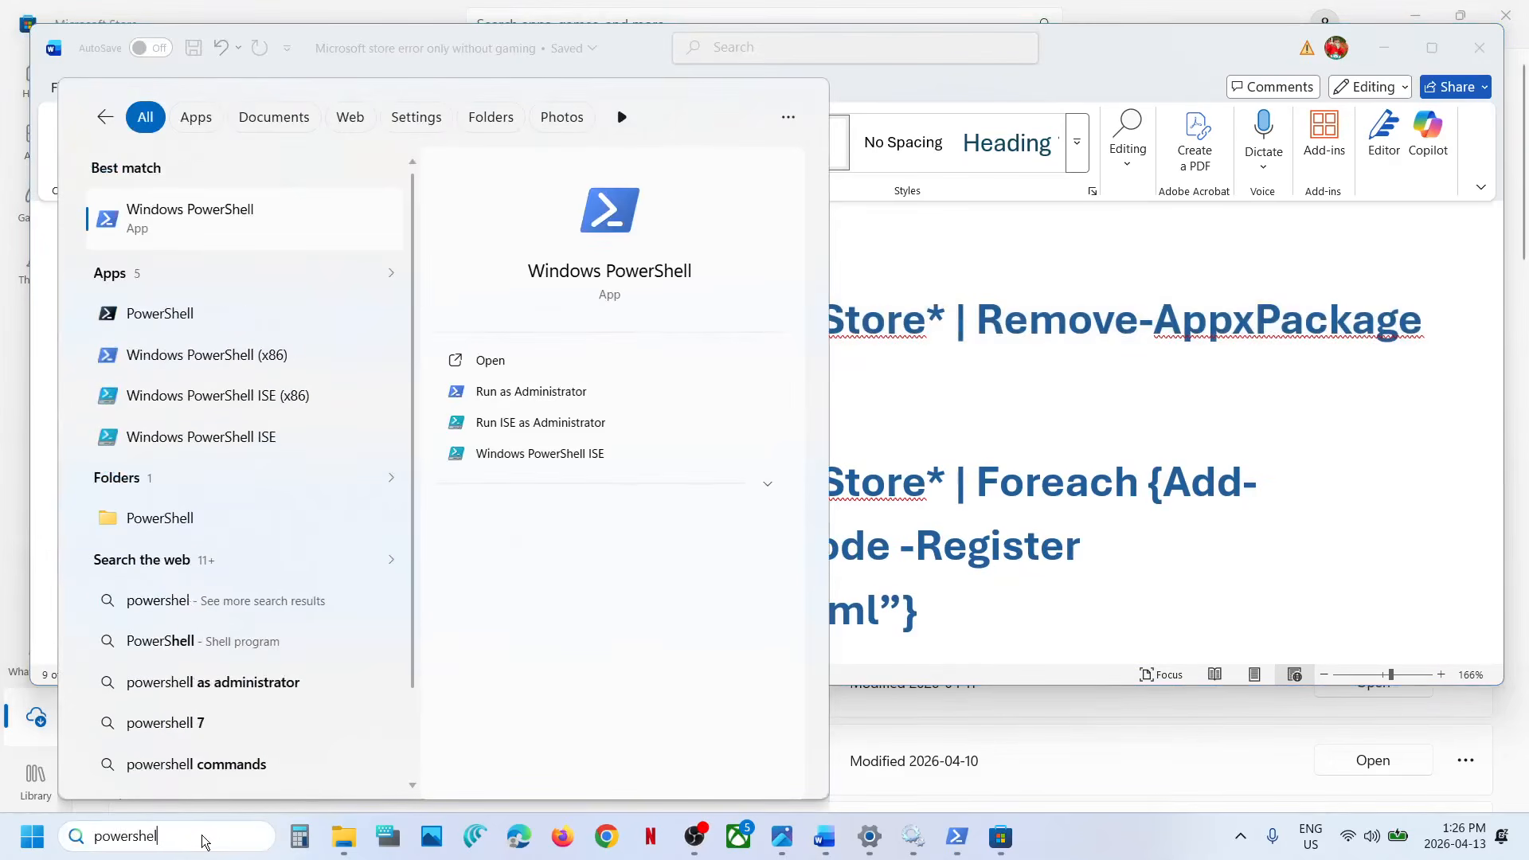
text(l)
right_click(219, 235)
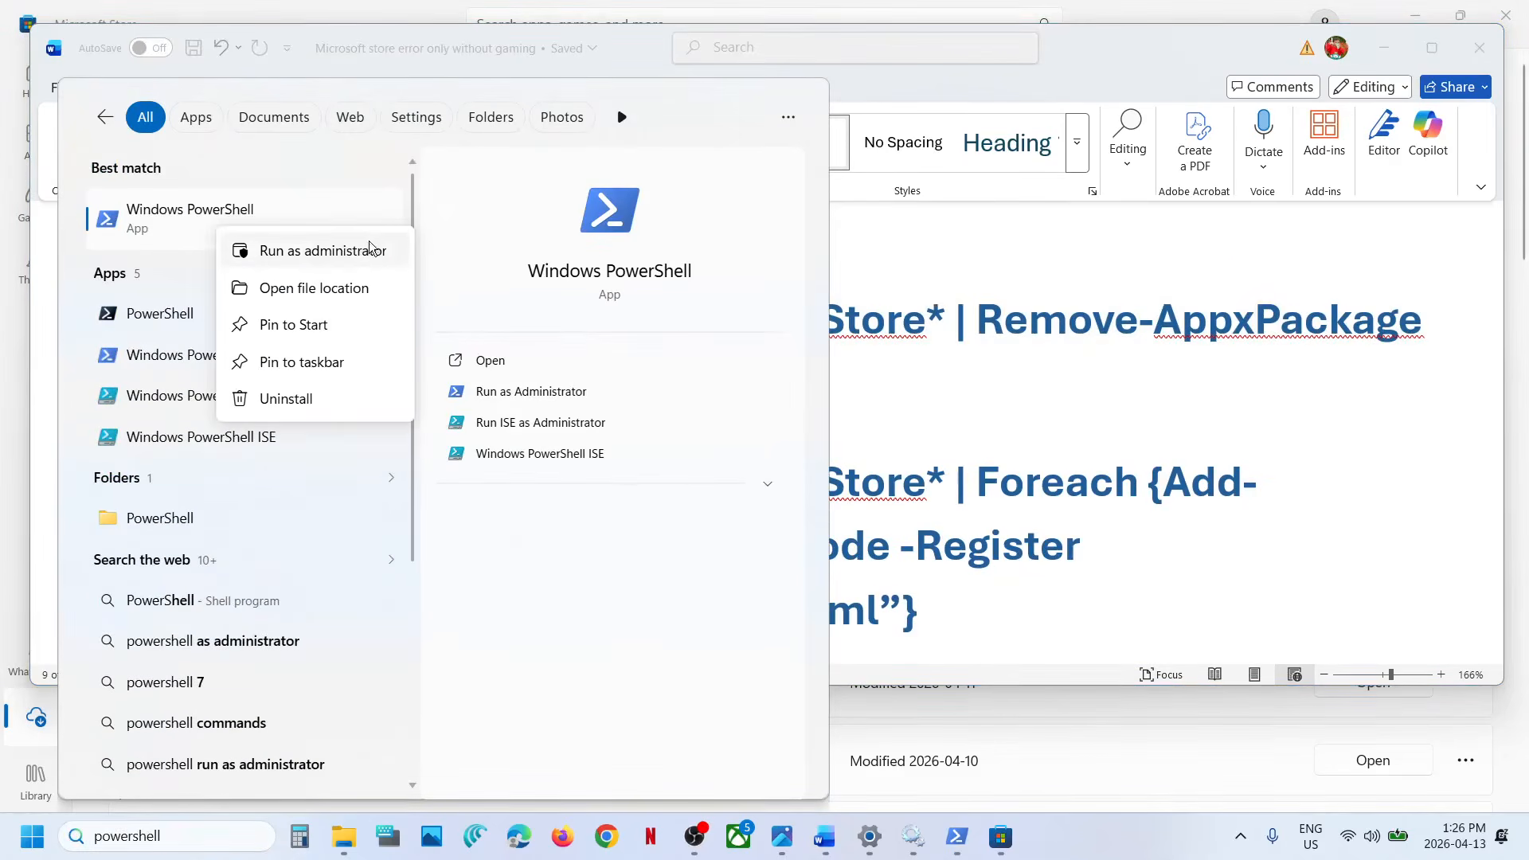
click(329, 255)
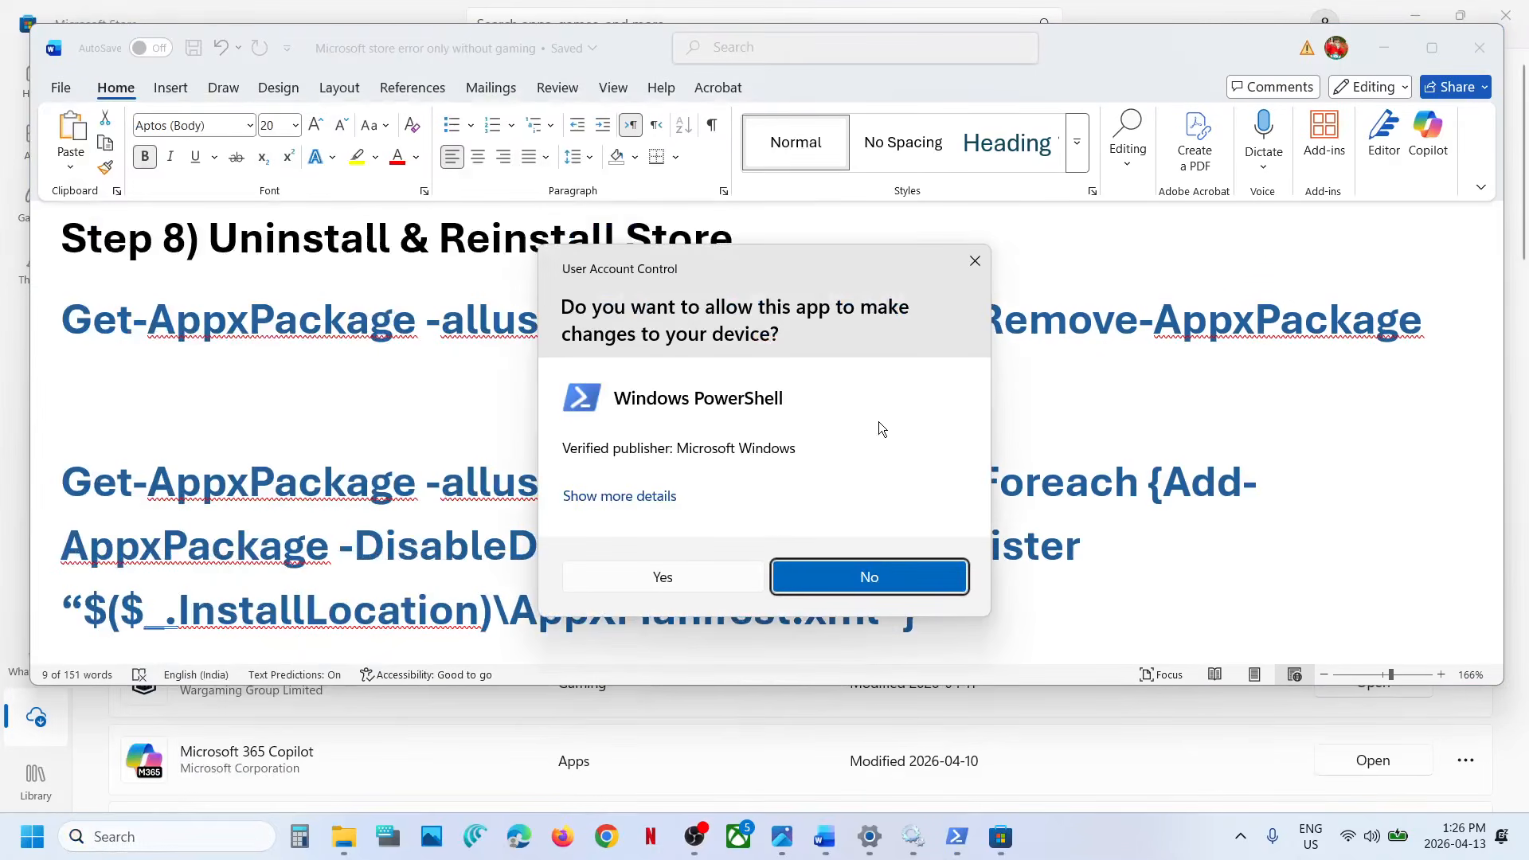
click(695, 570)
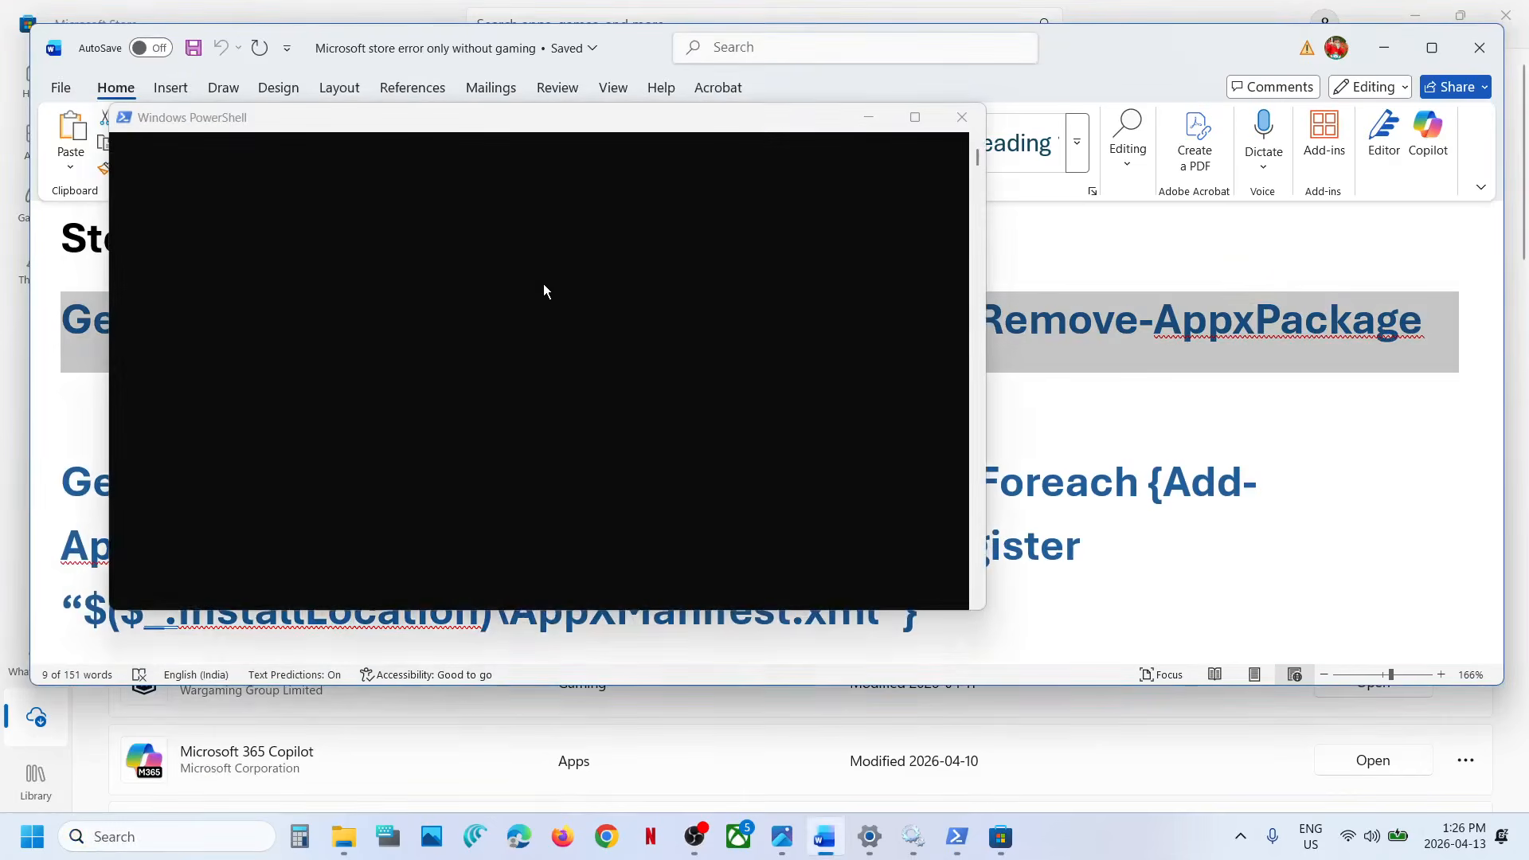
click(451, 274)
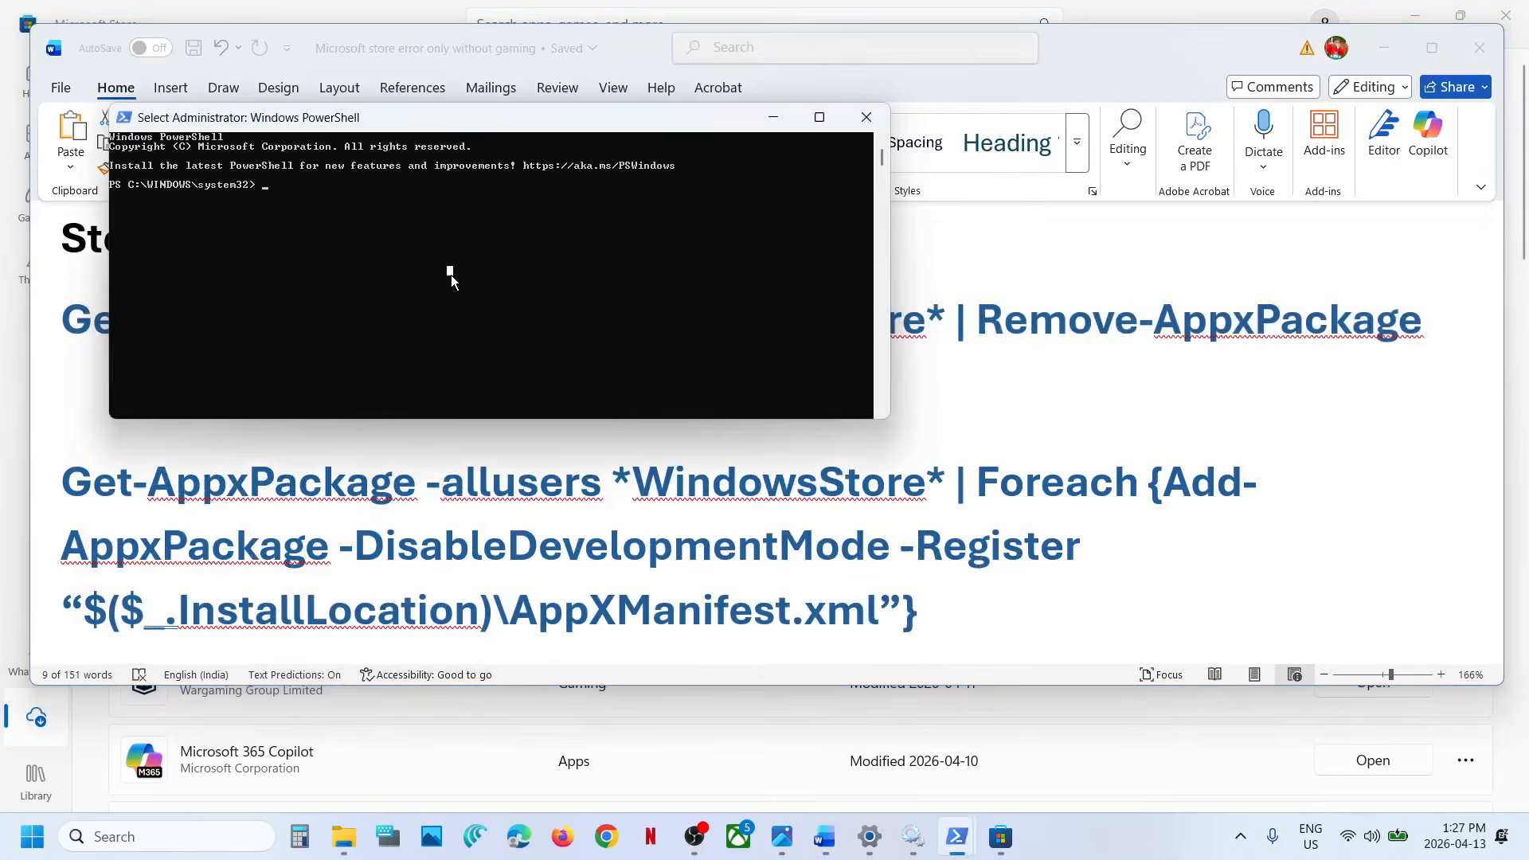
right_click(450, 275)
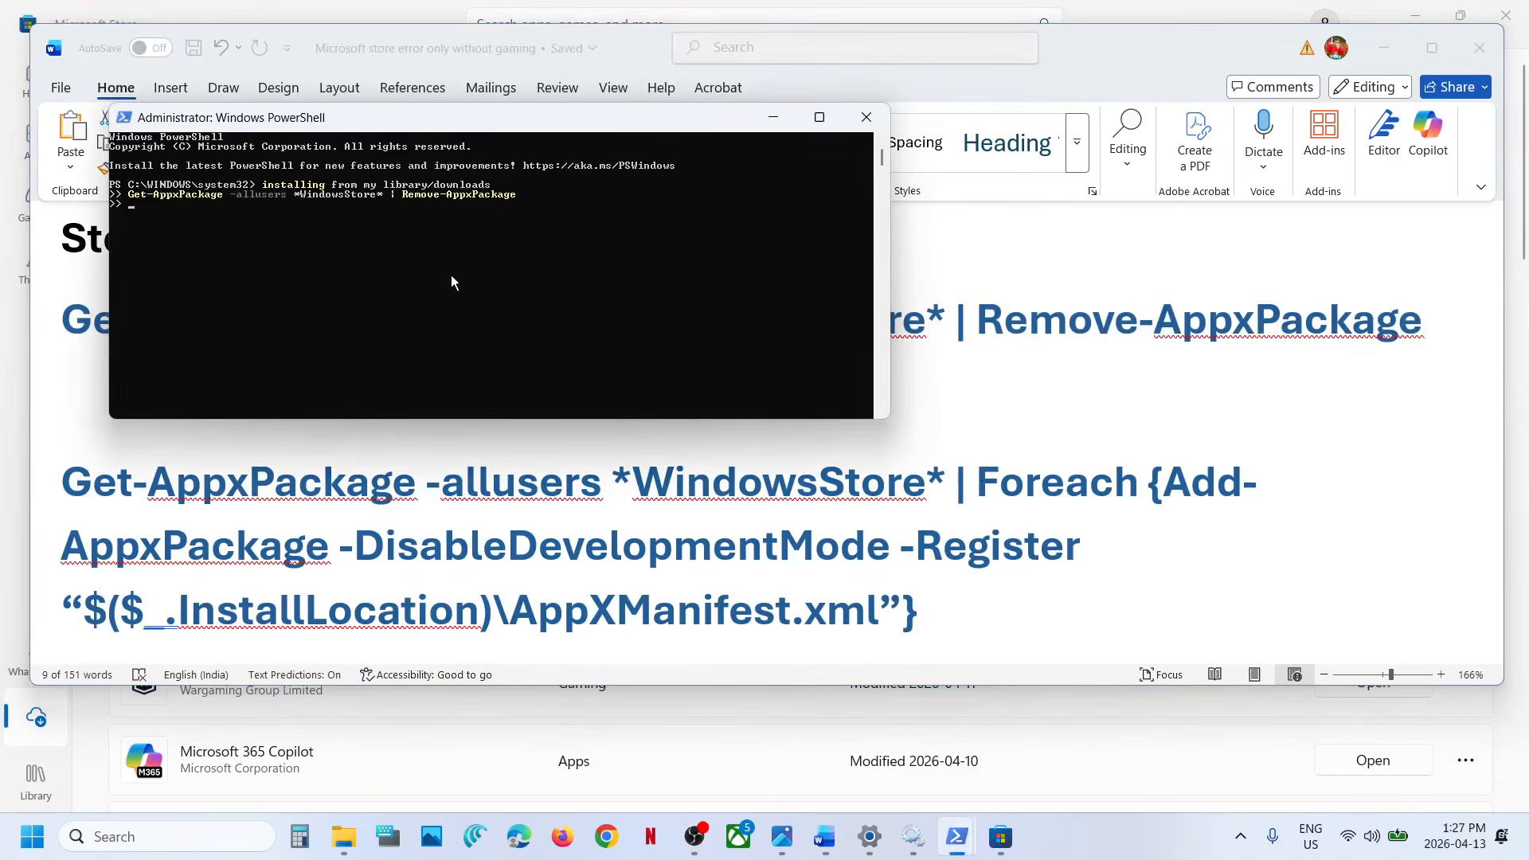
- Switch to the Word notes and copy the selected Store removal command under Step 8
key(alt+Tab)
right_click(792, 323)
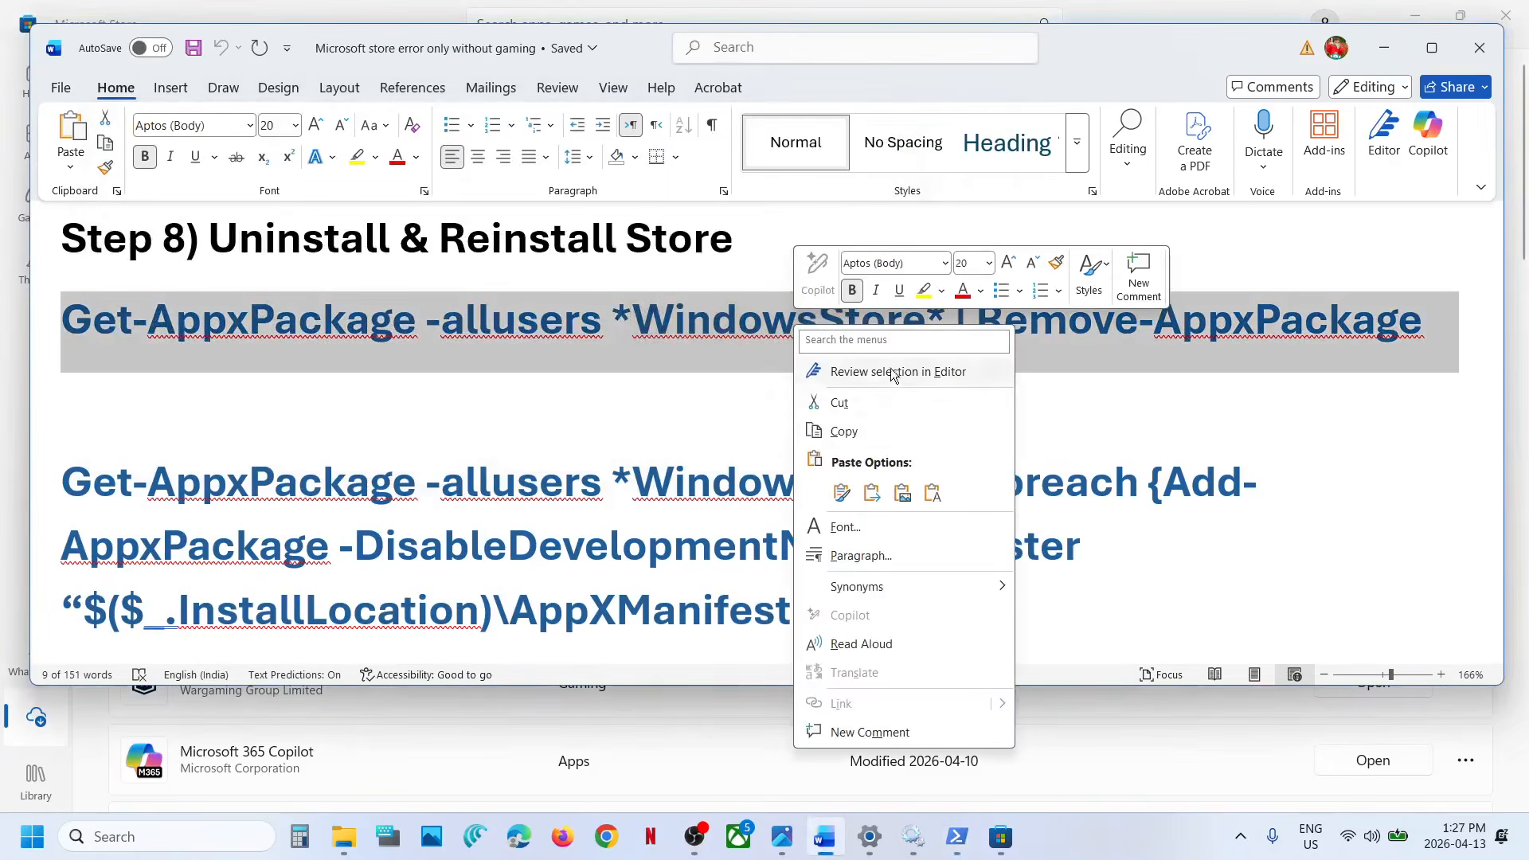
click(858, 427)
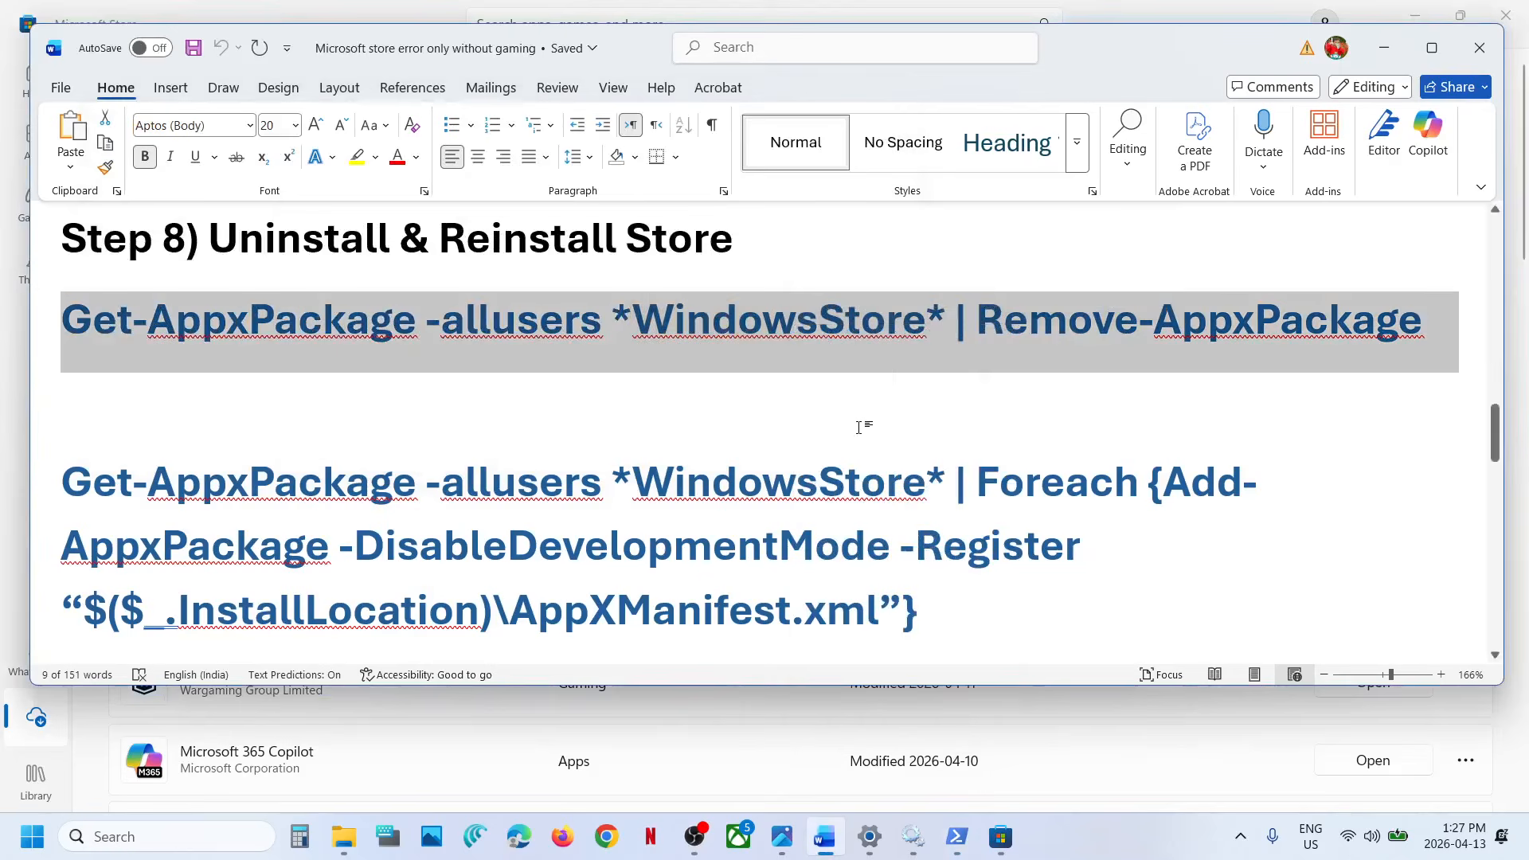
- Try pasting the copied text into the open PowerShell session again, and close that session
click(958, 835)
click(1016, 766)
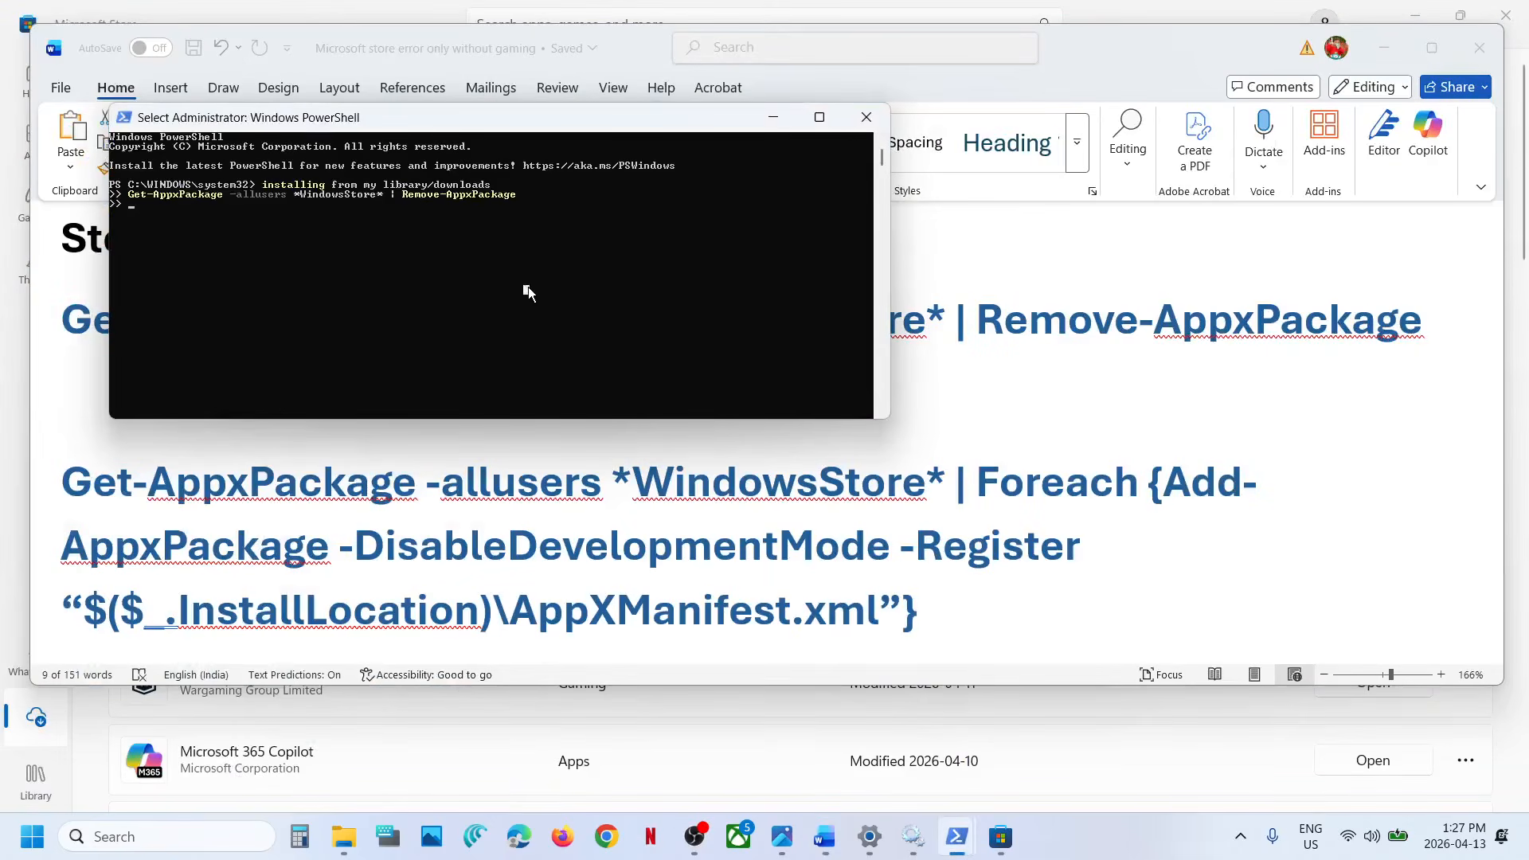
right_click(529, 288)
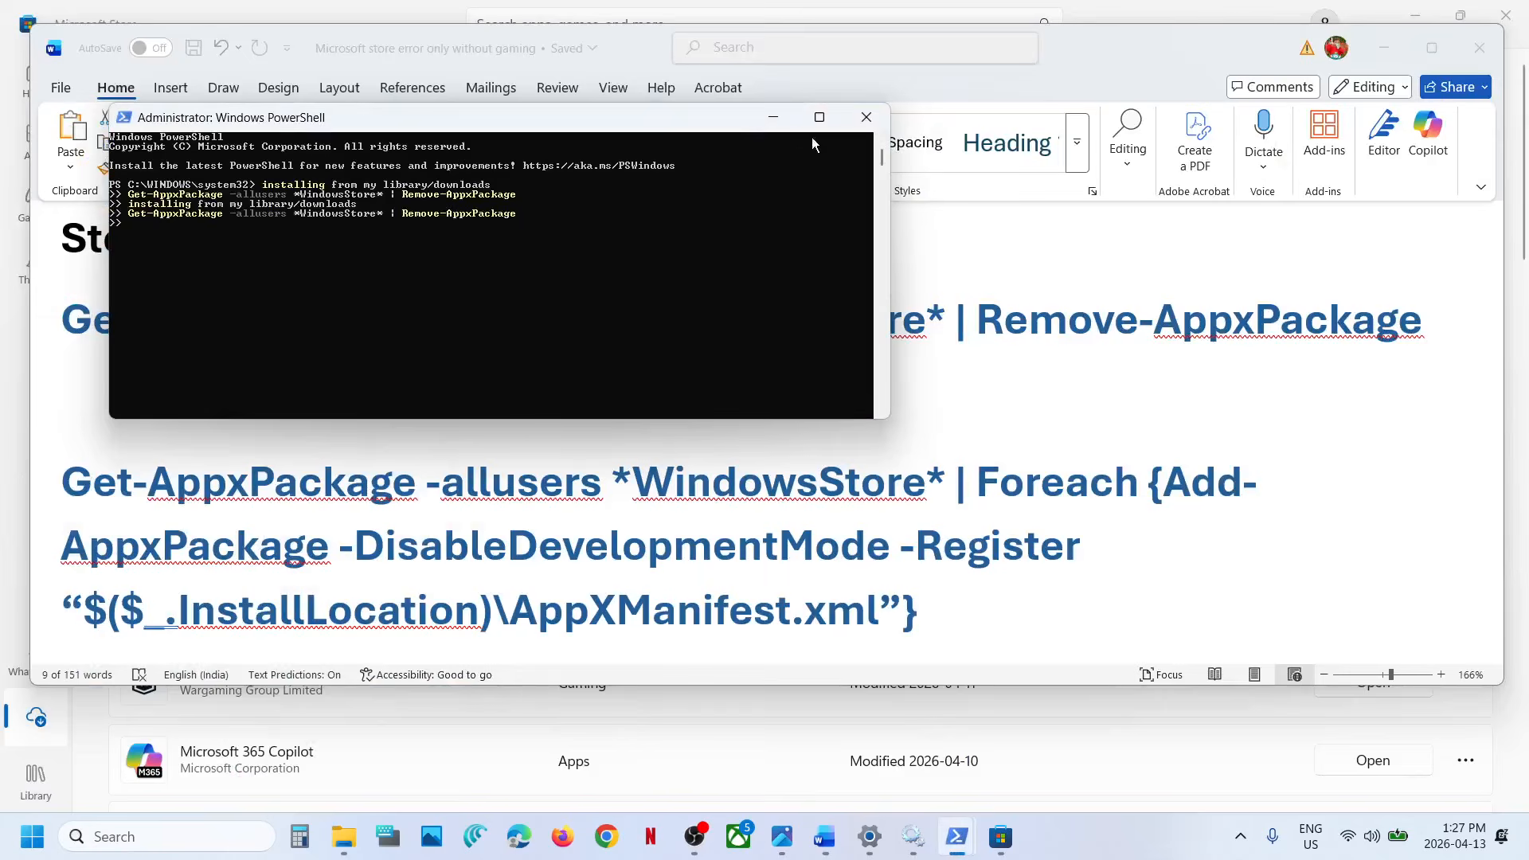
click(866, 117)
- Launch a new administrator Windows PowerShell session and run the pasted Get-AppxPackage -allusers *WindowsStore* | Remove-AppxPackage command
click(162, 836)
text(powershel)
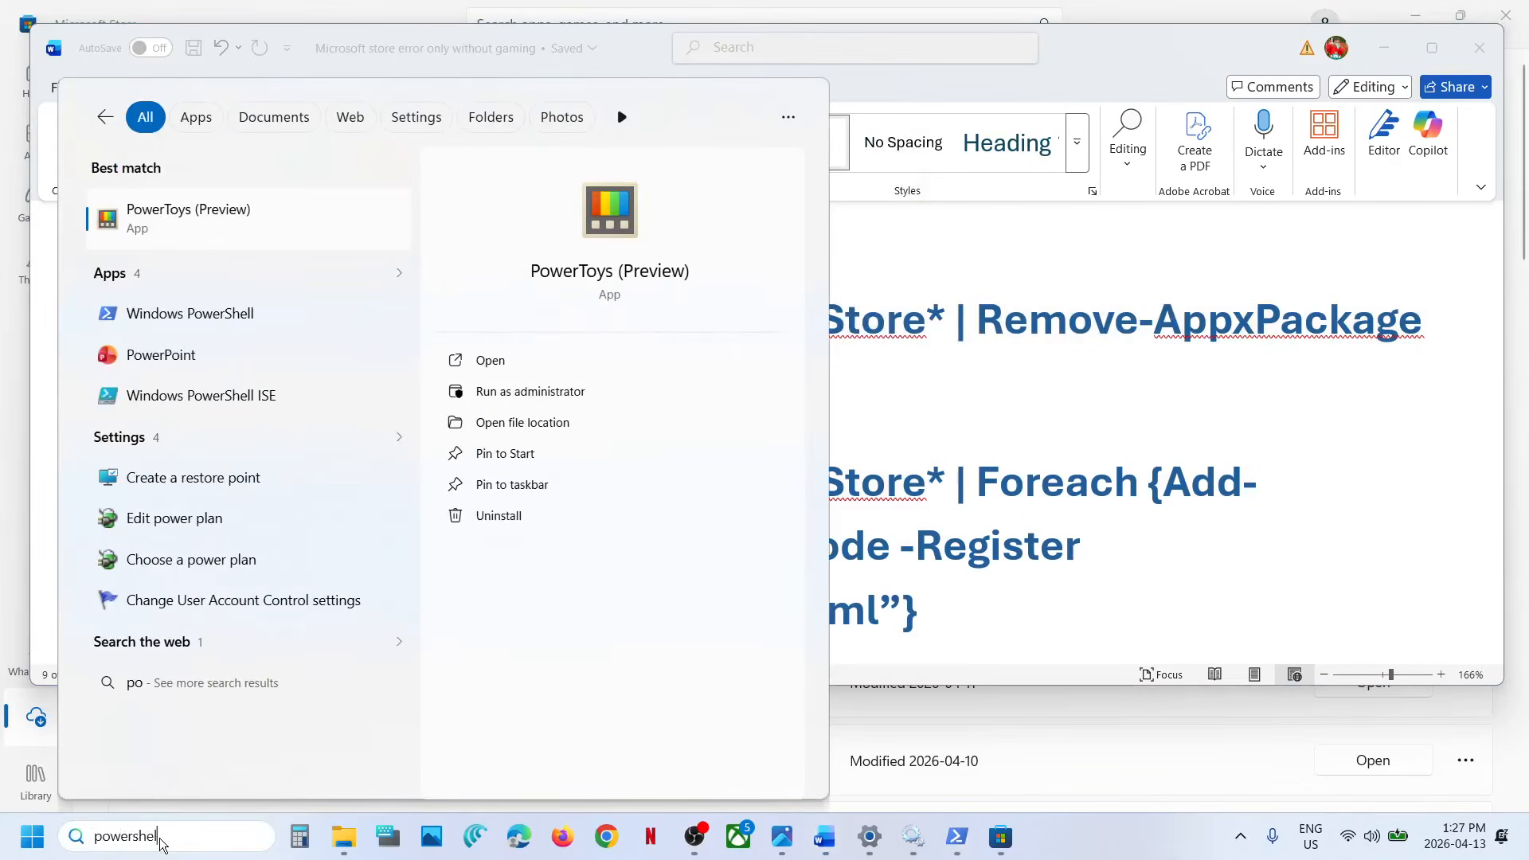
text(l)
right_click(226, 213)
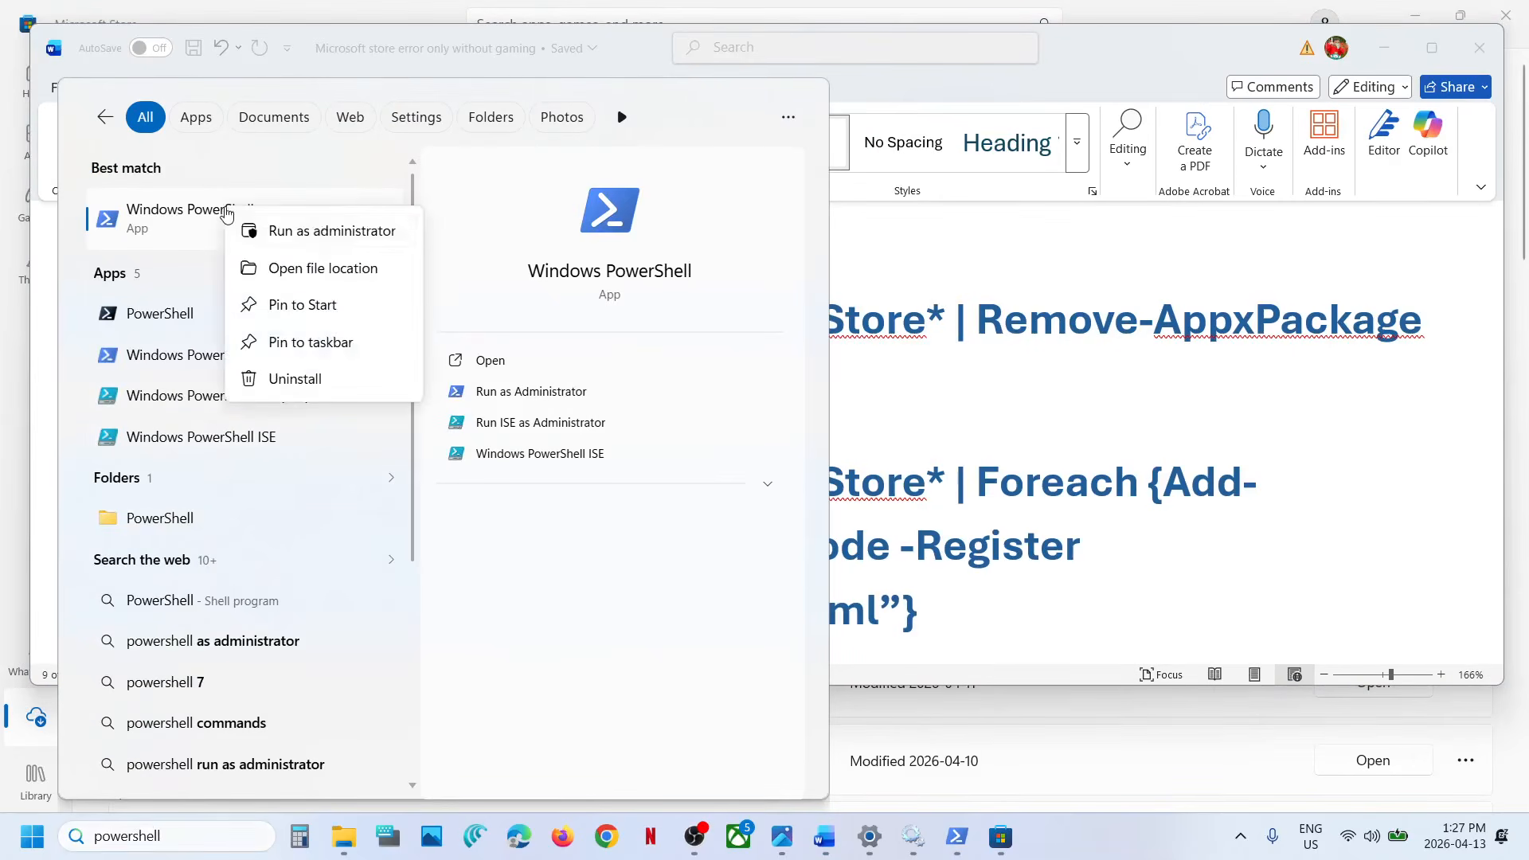
click(323, 232)
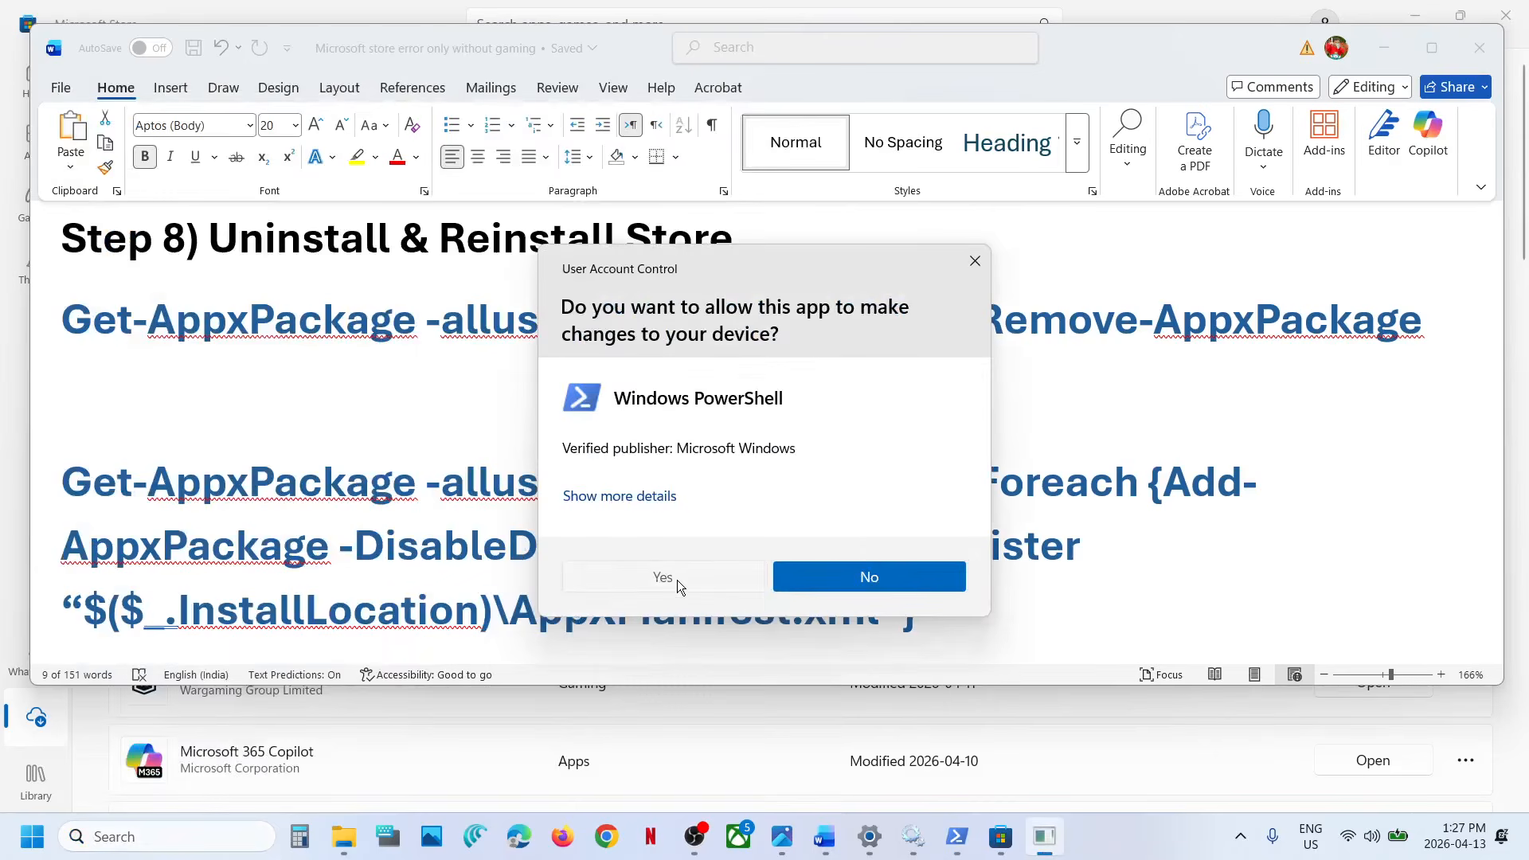
click(676, 580)
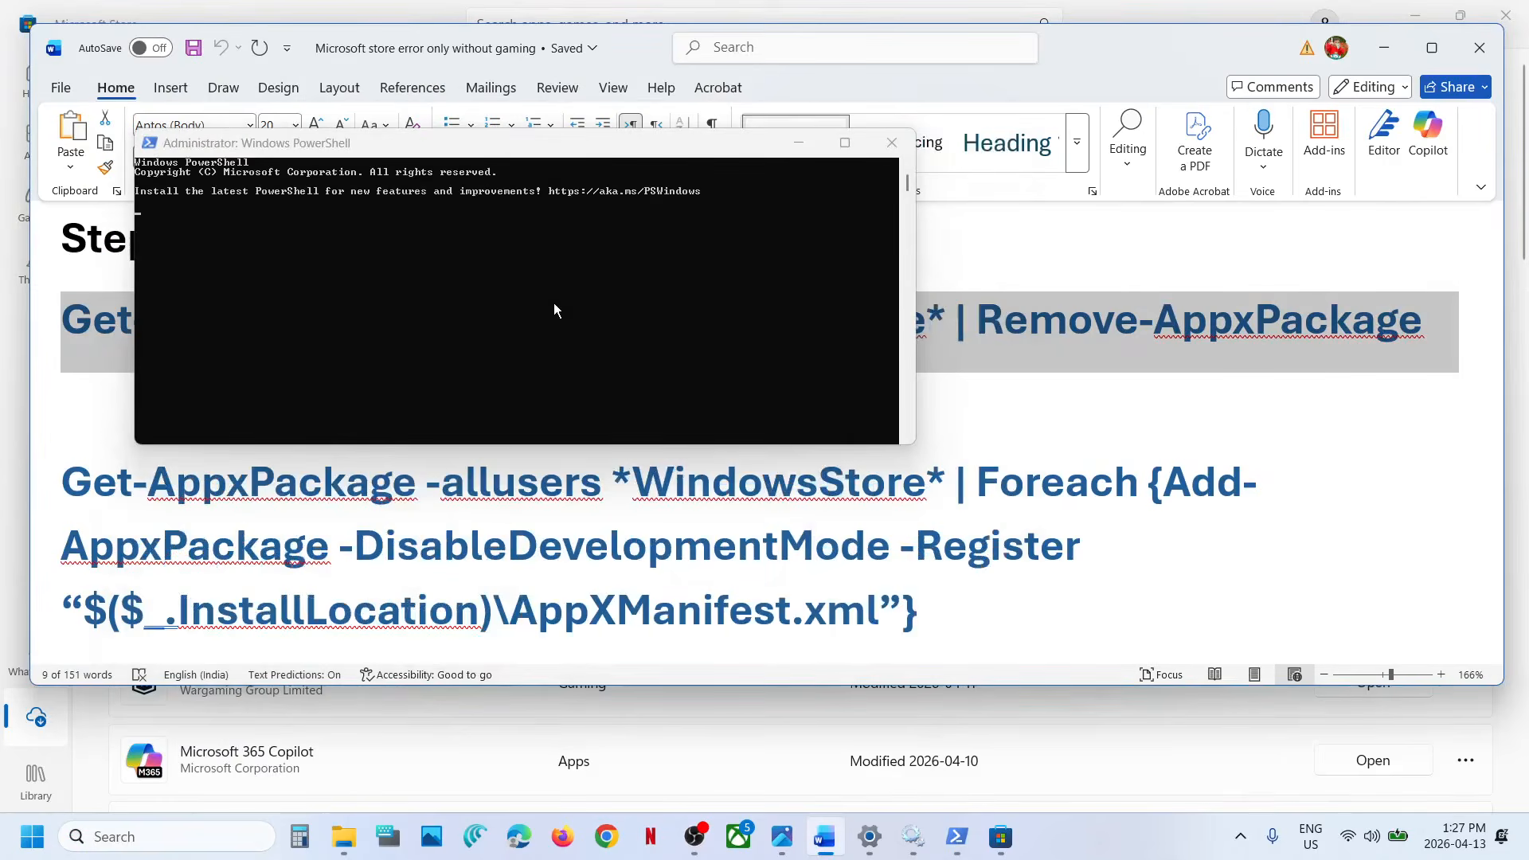
right_click(468, 291)
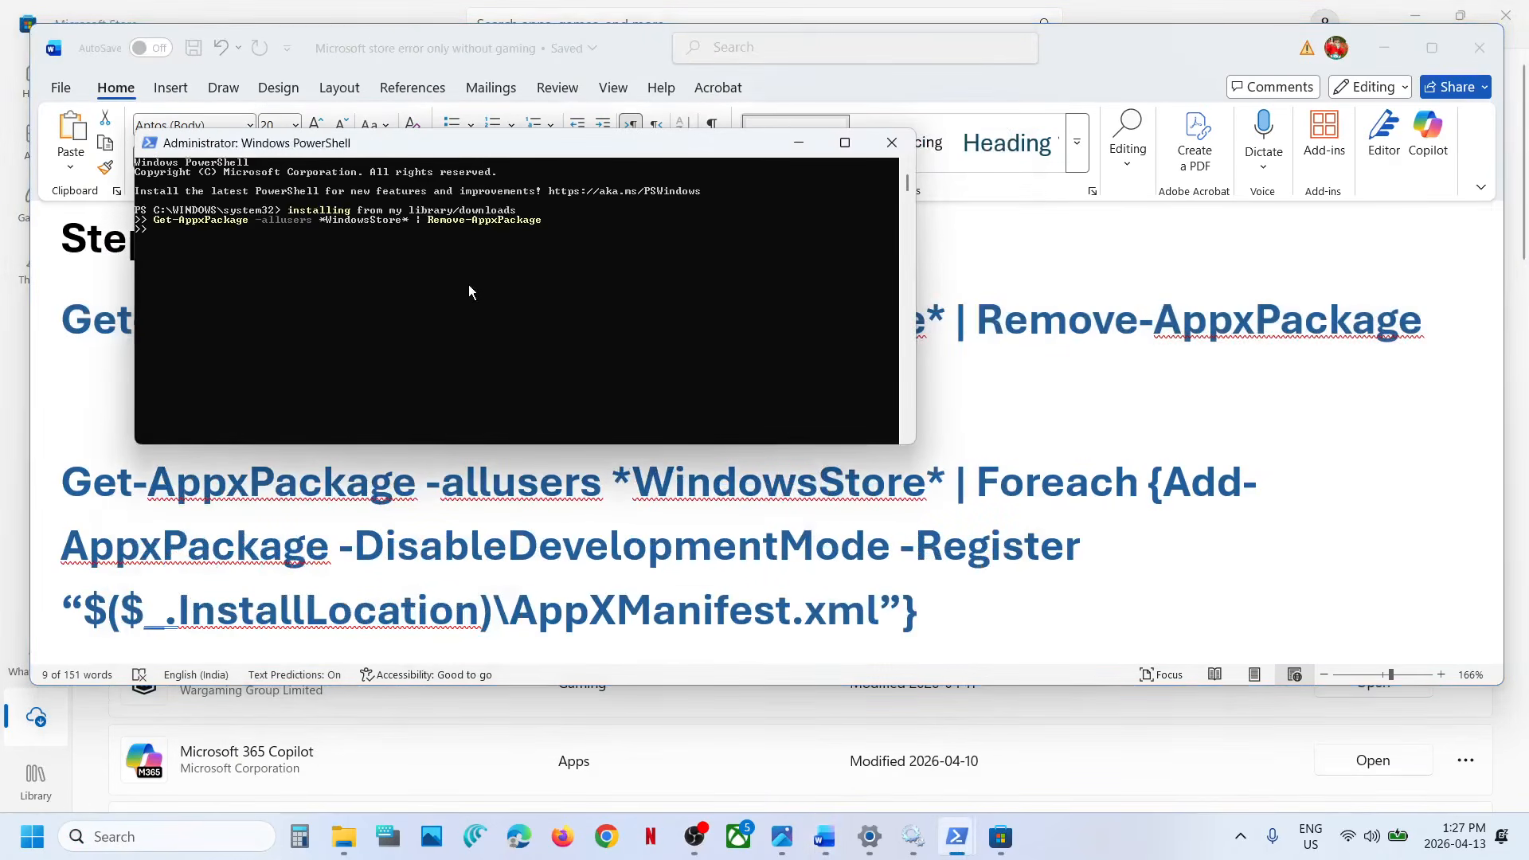
key(Return)
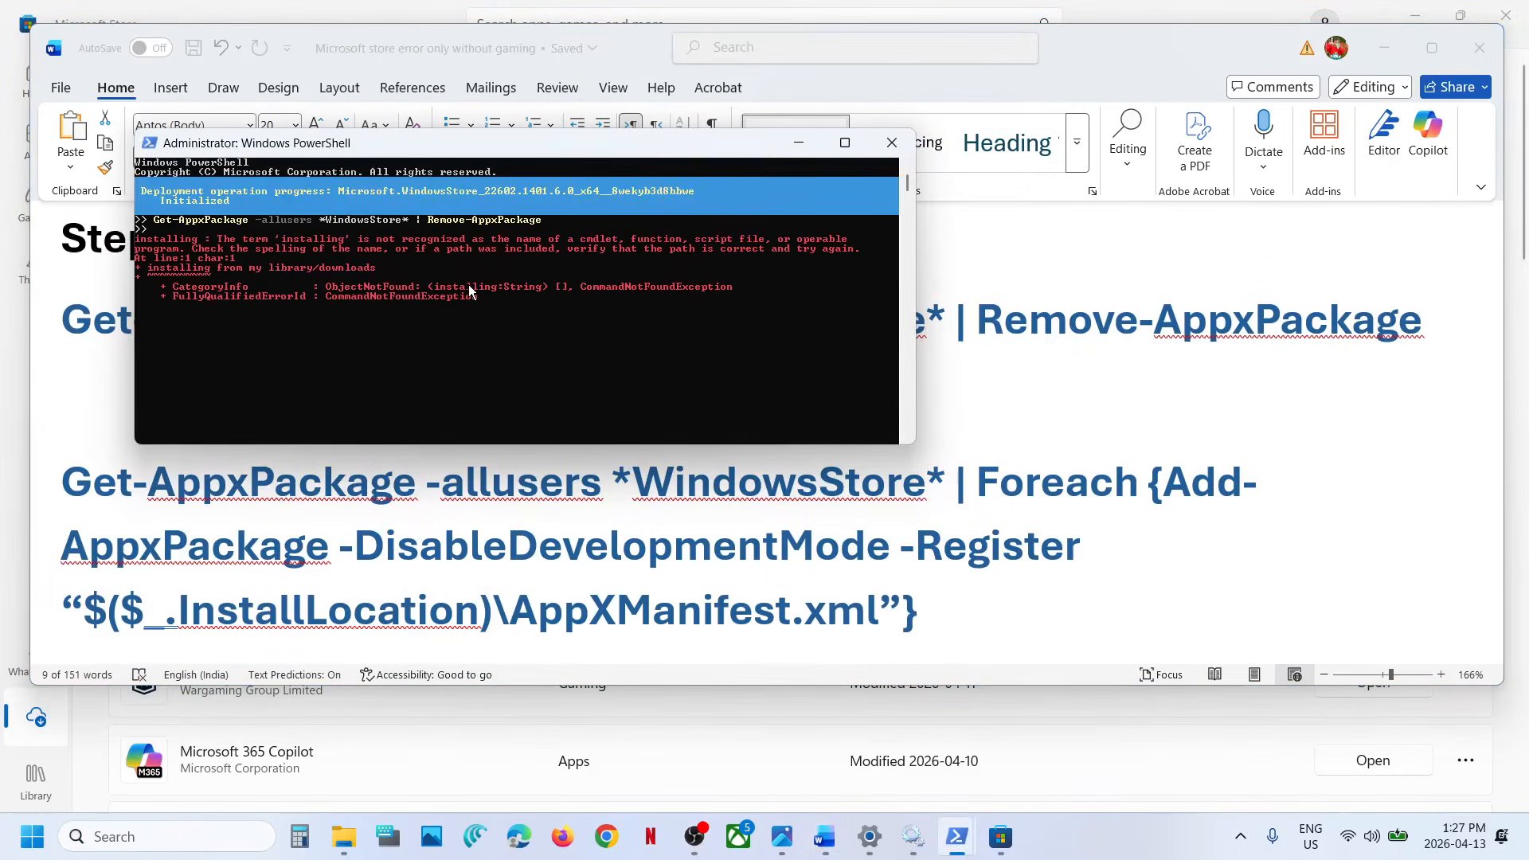
- Check the Microsoft Store window, and copy the Get-AppxPackage re-registration command containing Foreach {Add-AppxPackage from Step 8 of the Word notes
click(1000, 837)
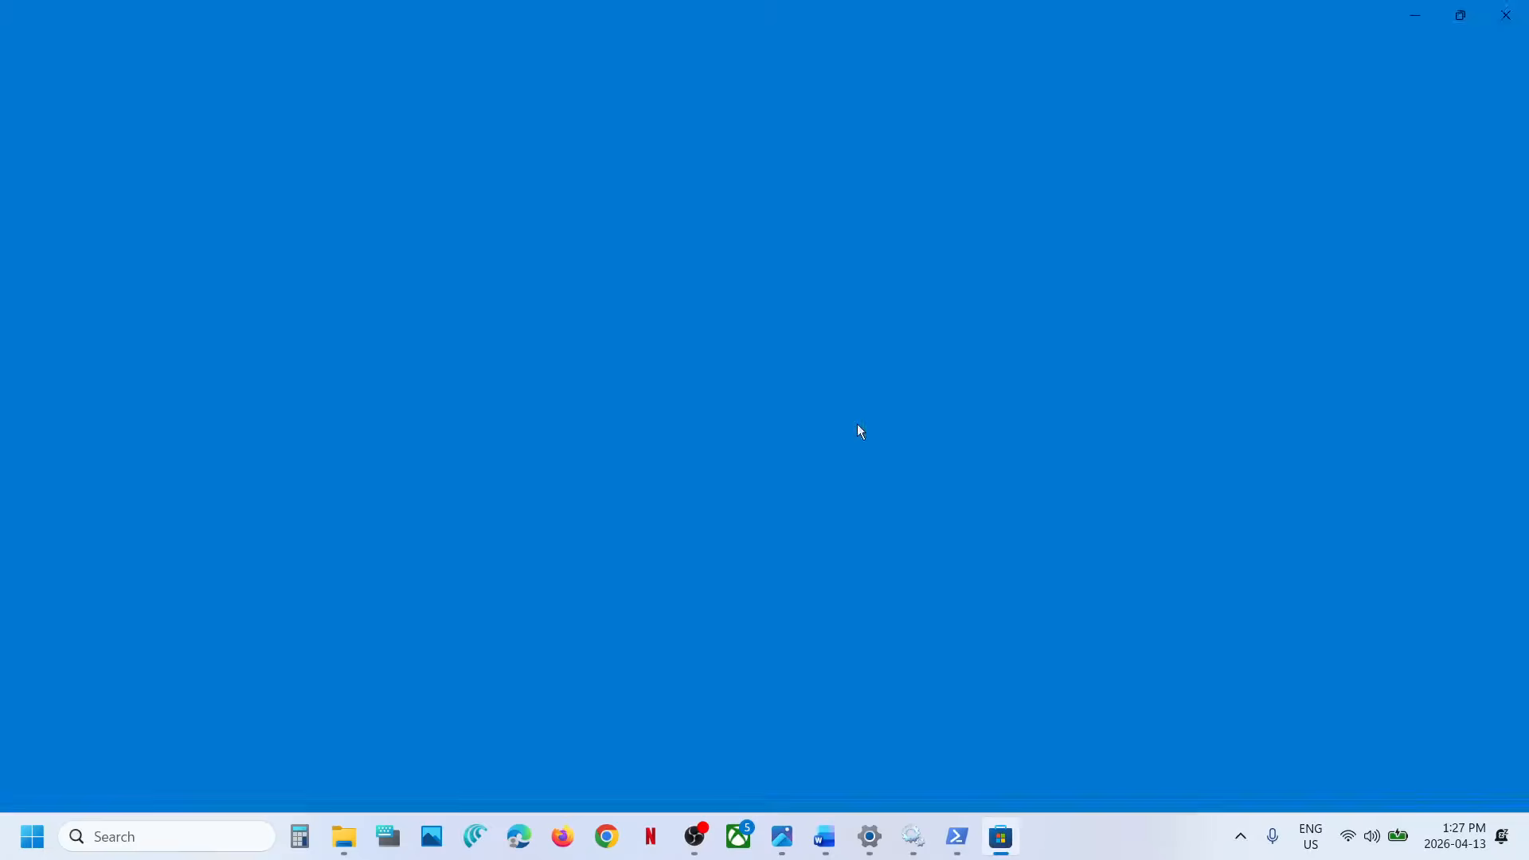
key(alt+Tab)
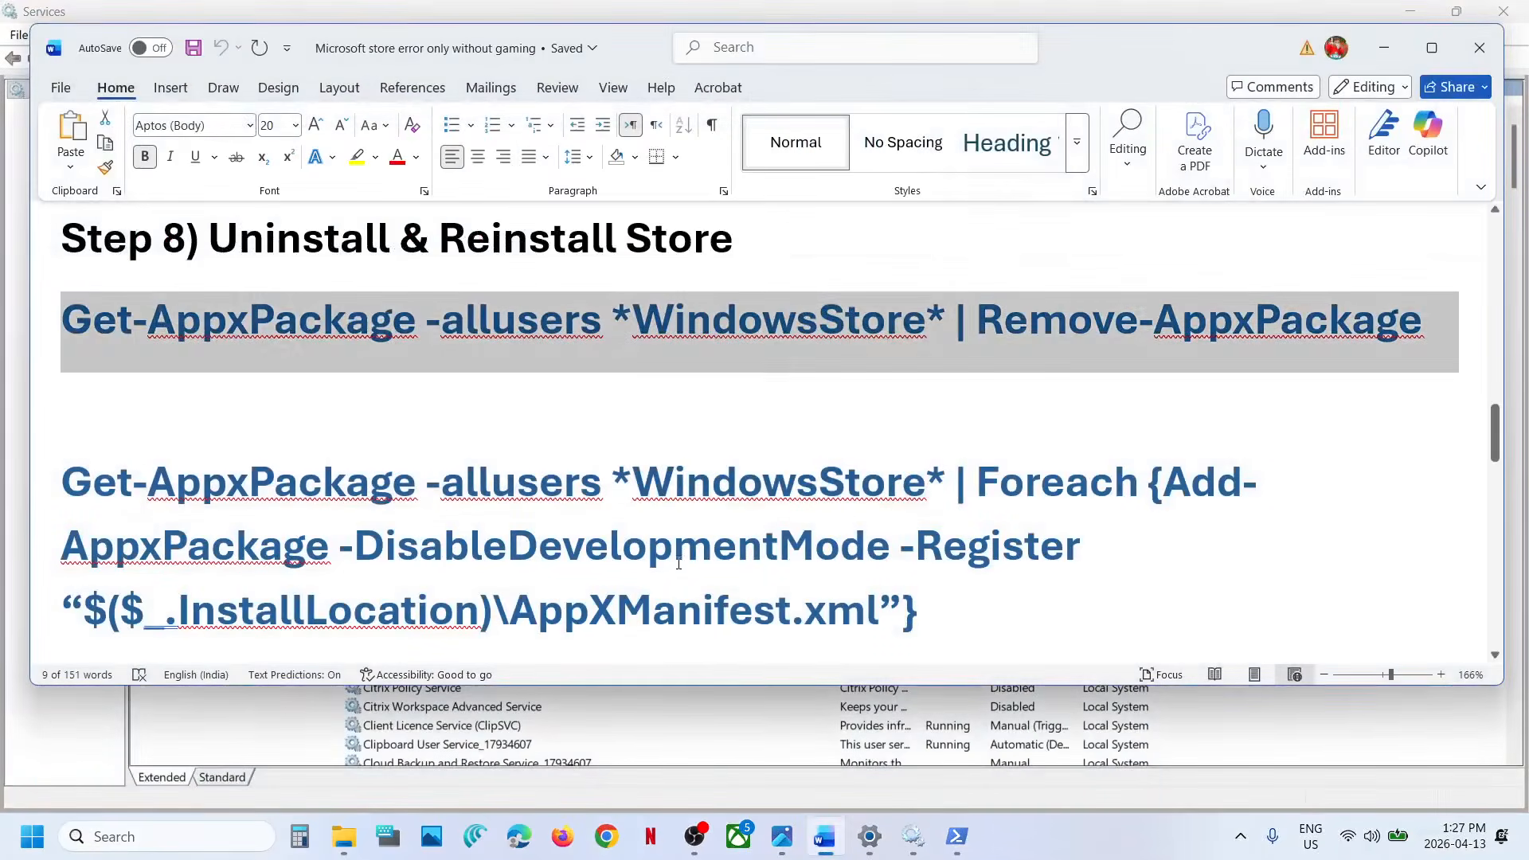
scroll(846, 552, down, 1)
drag(927, 529, 113, 413)
right_click(100, 407)
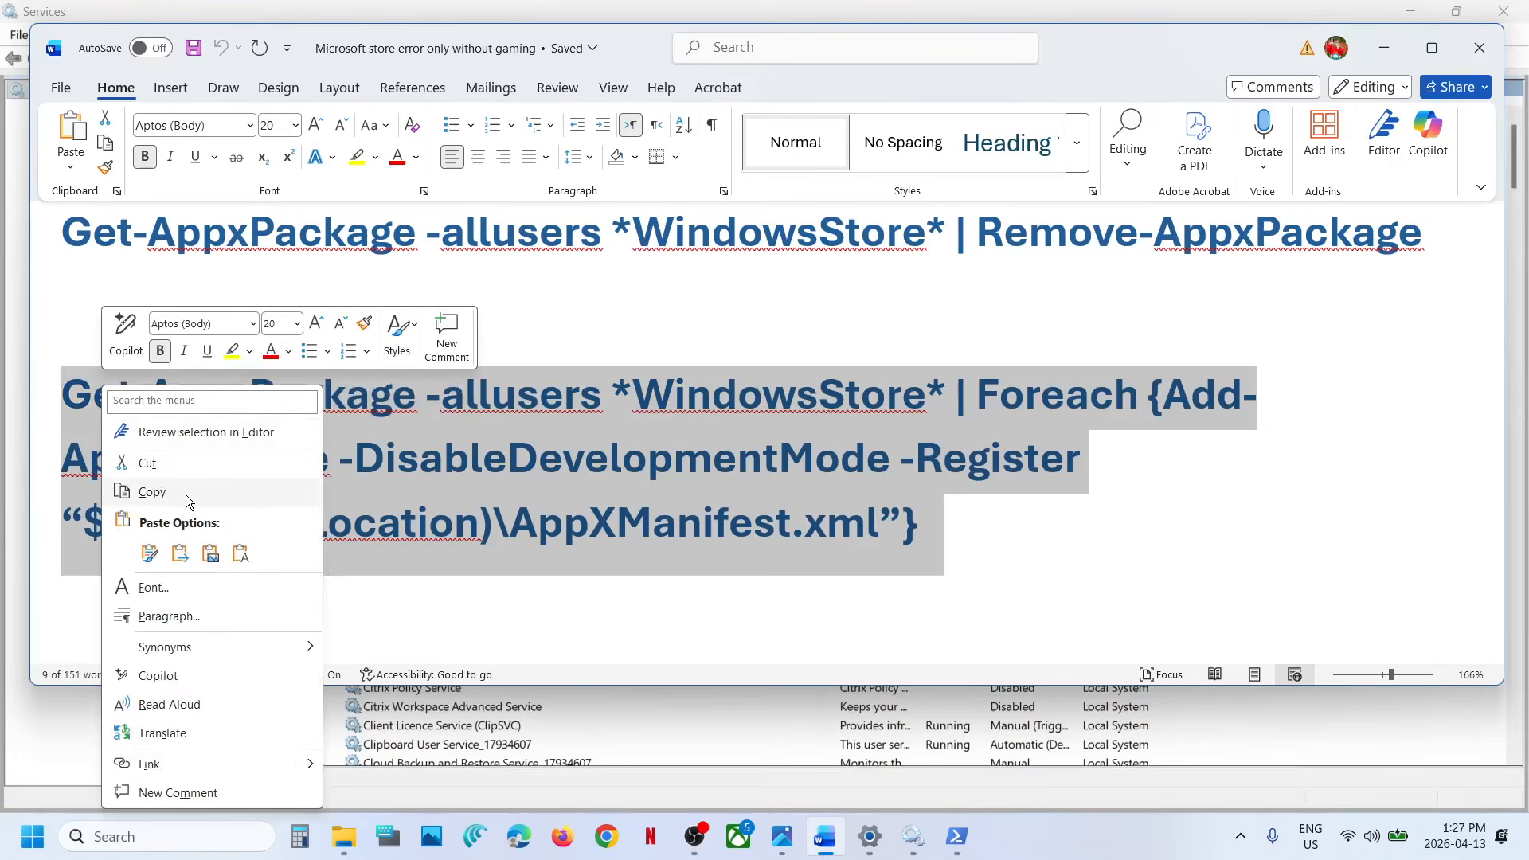
click(185, 495)
- Run the copied Get-AppxPackage -allusers *WindowsStore* | Foreach {Add-AppxPackage -DisableDevelopmentMode -Register "$($_.InstallLocation)\AppXManifest.xml"} command in the administrator PowerShell session
key(alt+Tab)
right_click(443, 383)
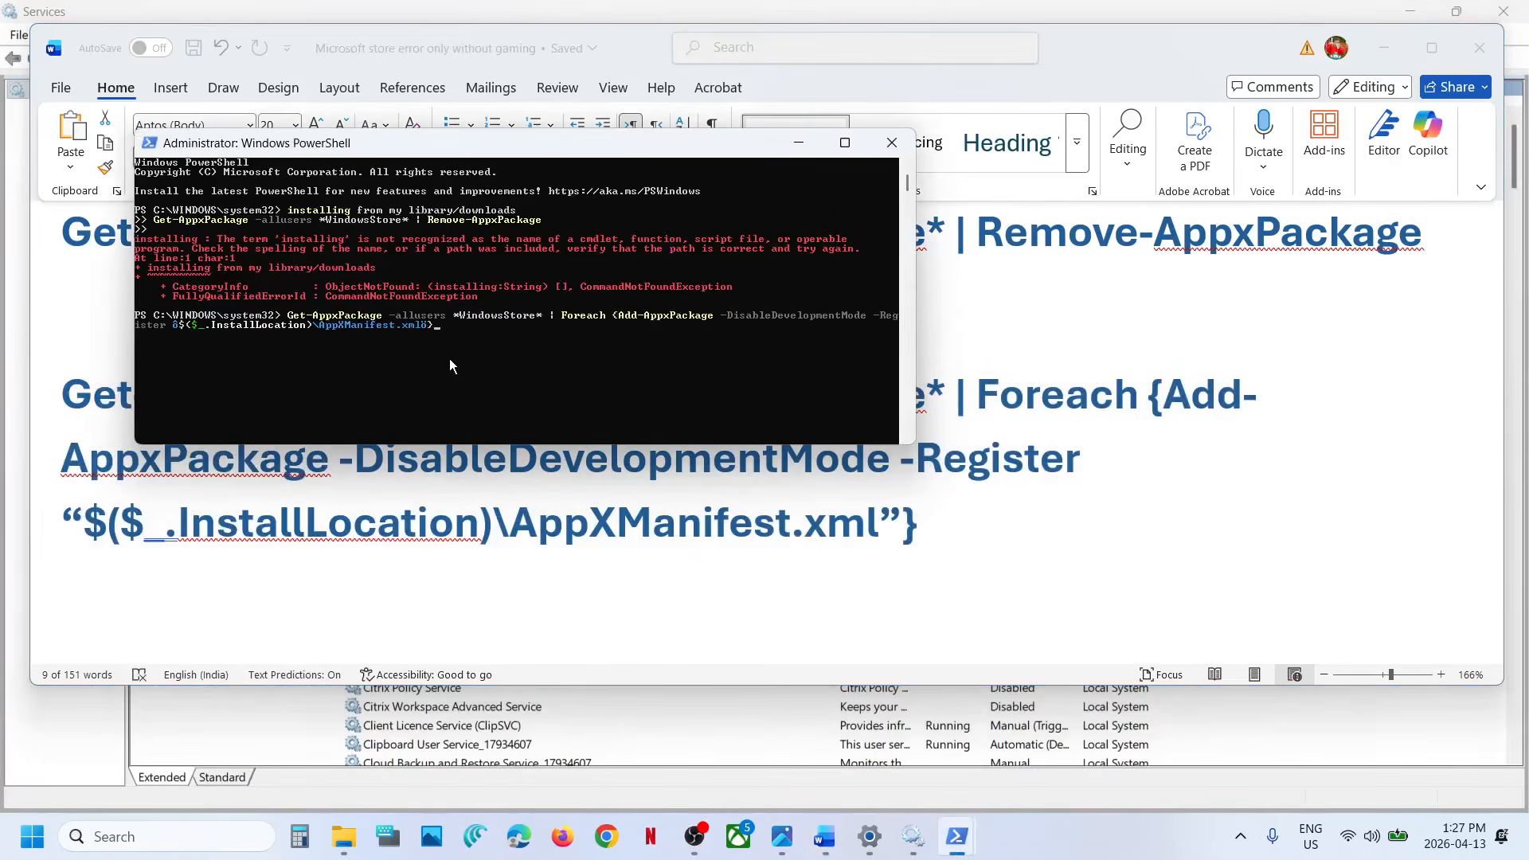
key(Return)
- Search Windows for "store" and open Microsoft Store
click(176, 838)
text(store)
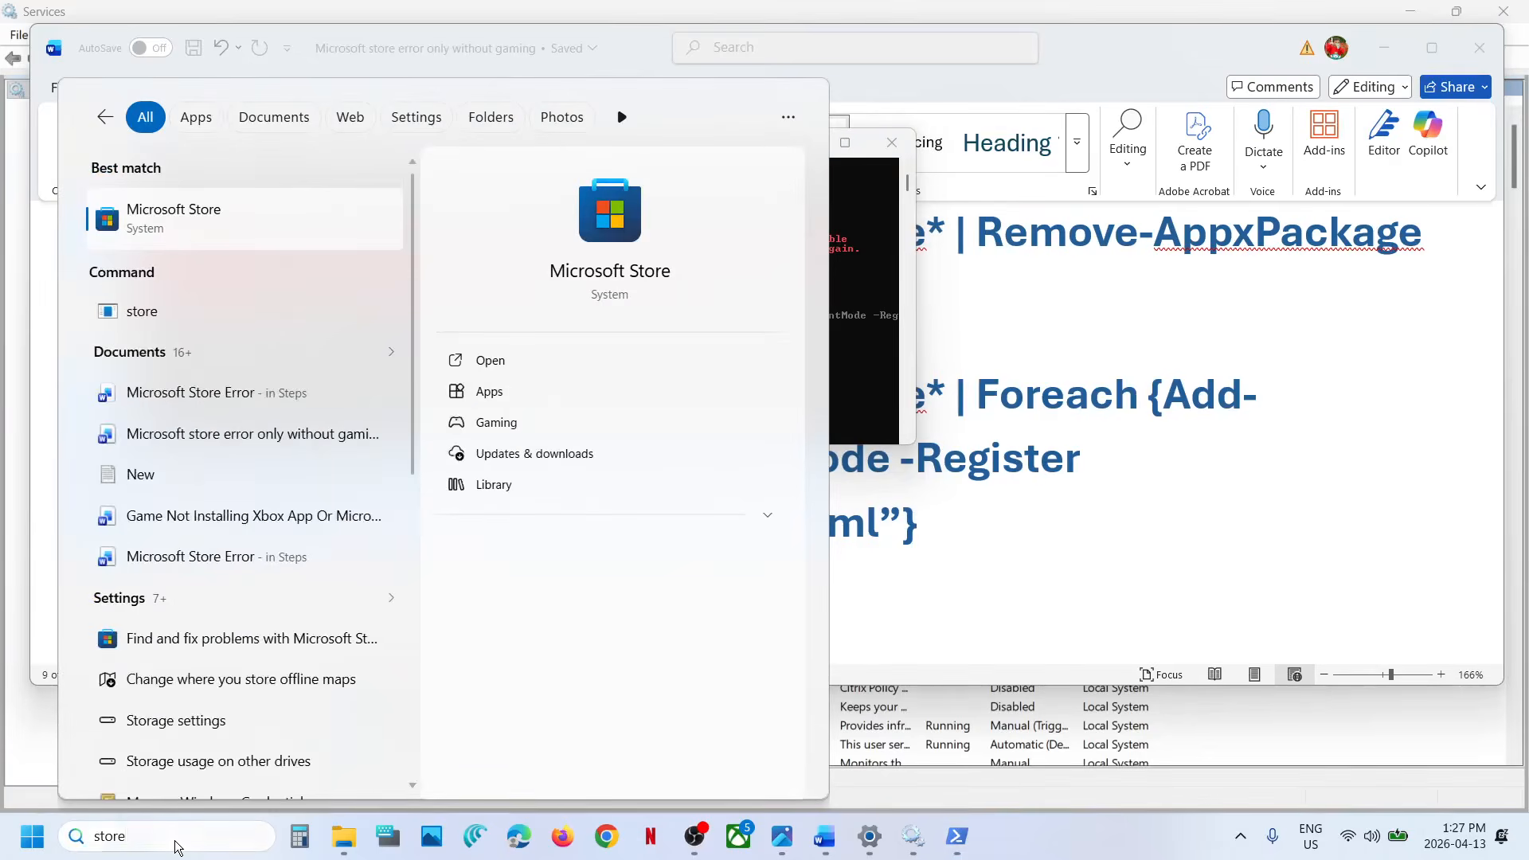
key(Return)
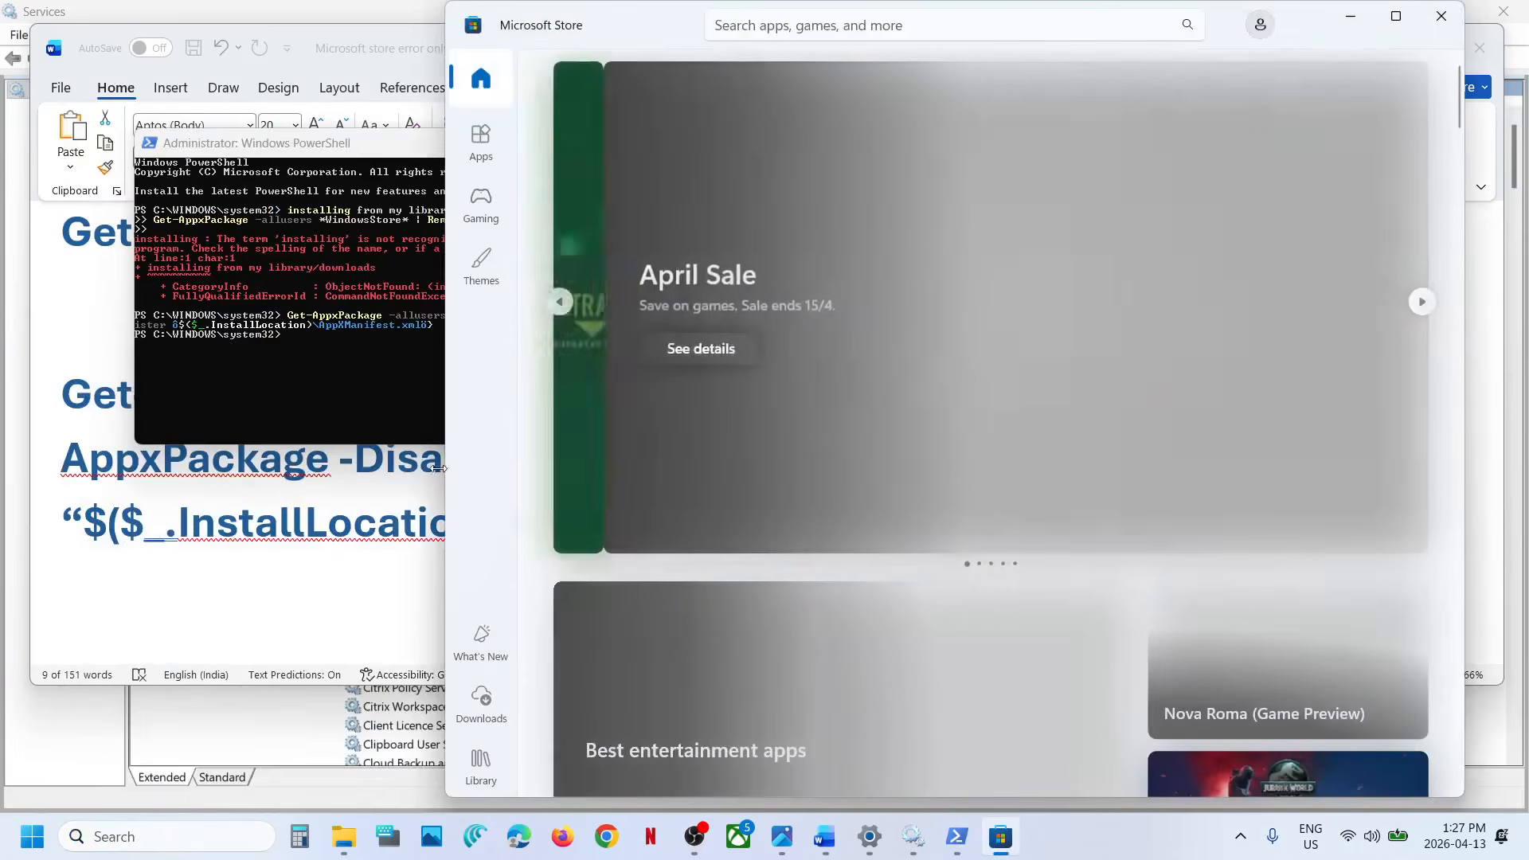
- Consult Step 9 in the Word notes, and launch Command Prompt as administrator, allowing the changes
click(279, 528)
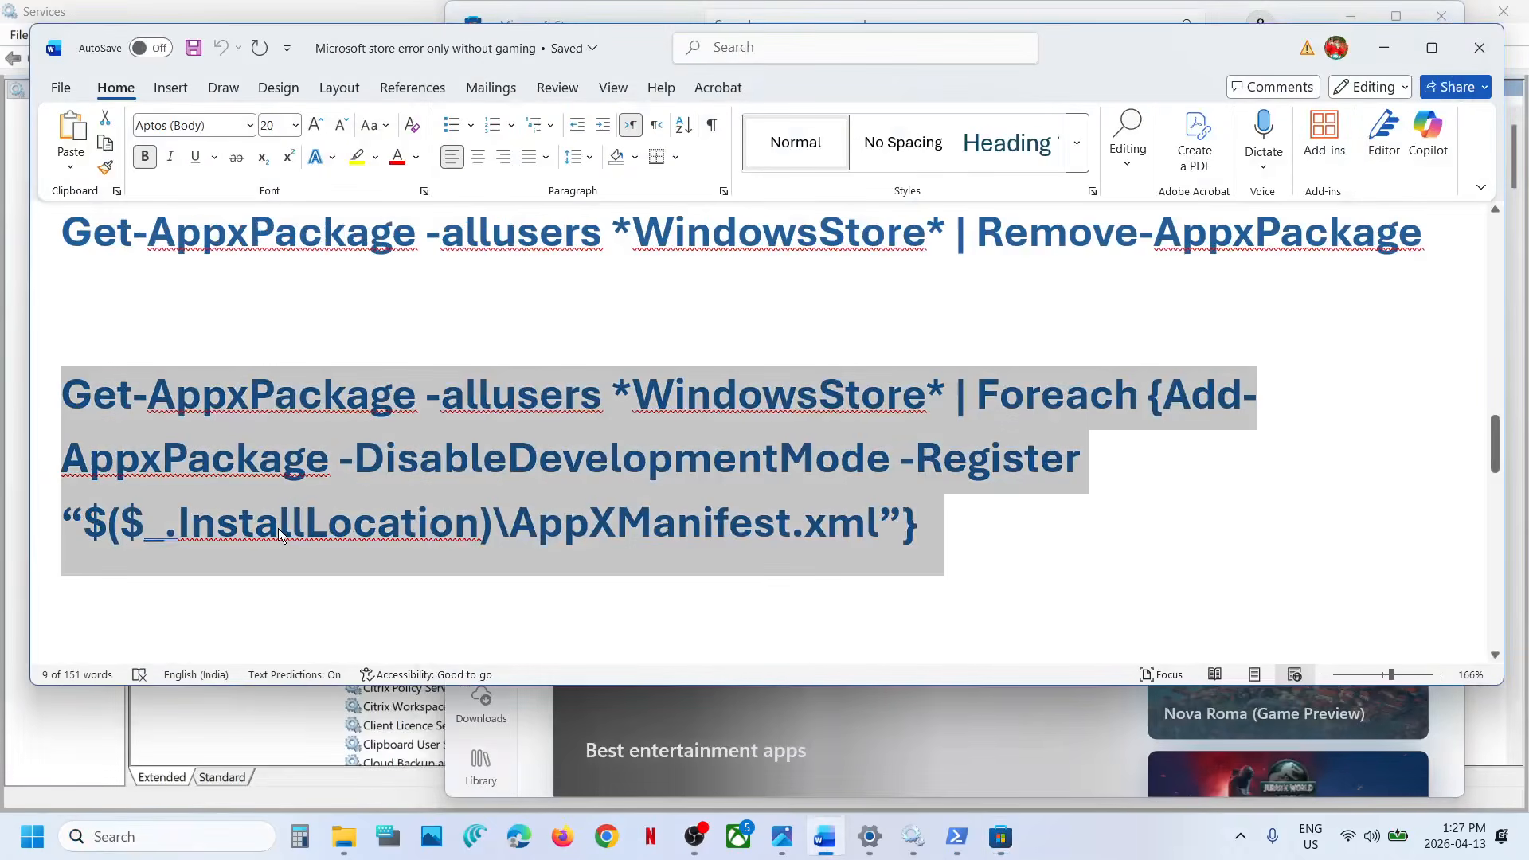
scroll(280, 529, down, 2)
scroll(279, 528, down, 3)
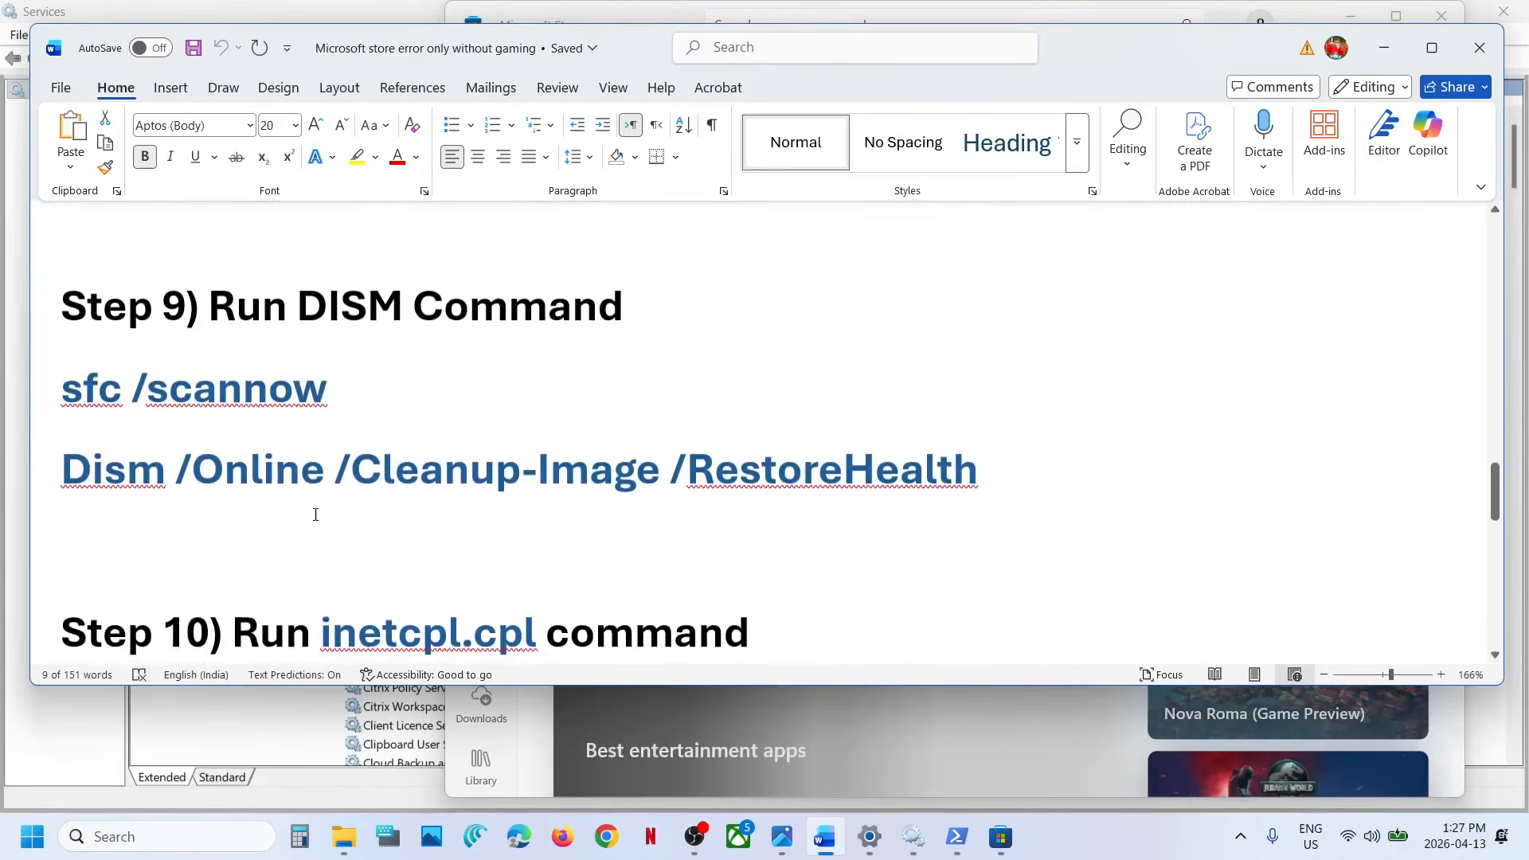
scroll(308, 518, up, 1)
click(149, 821)
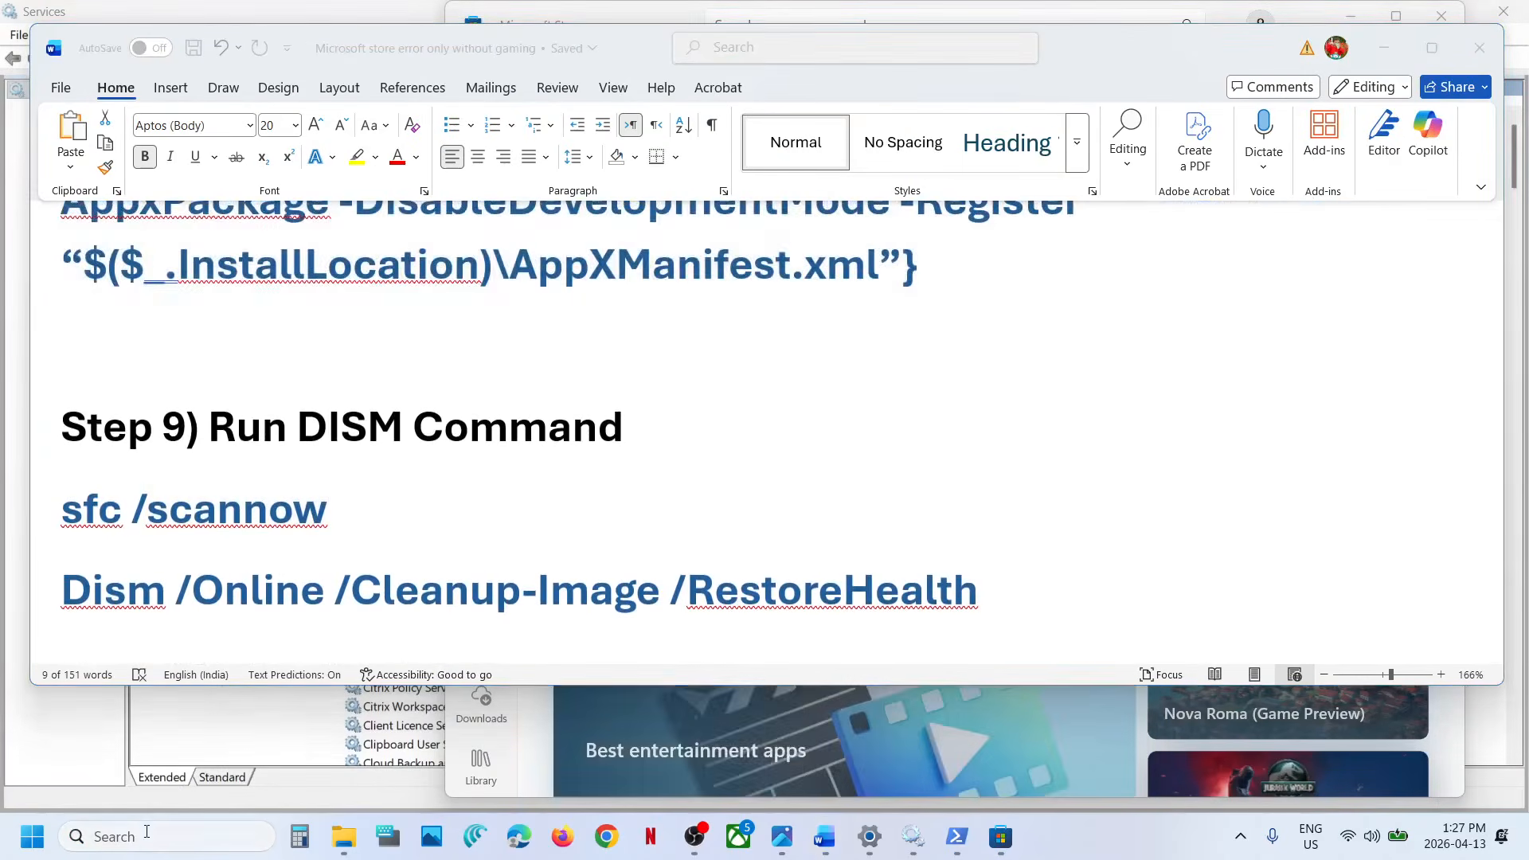
text(cmd)
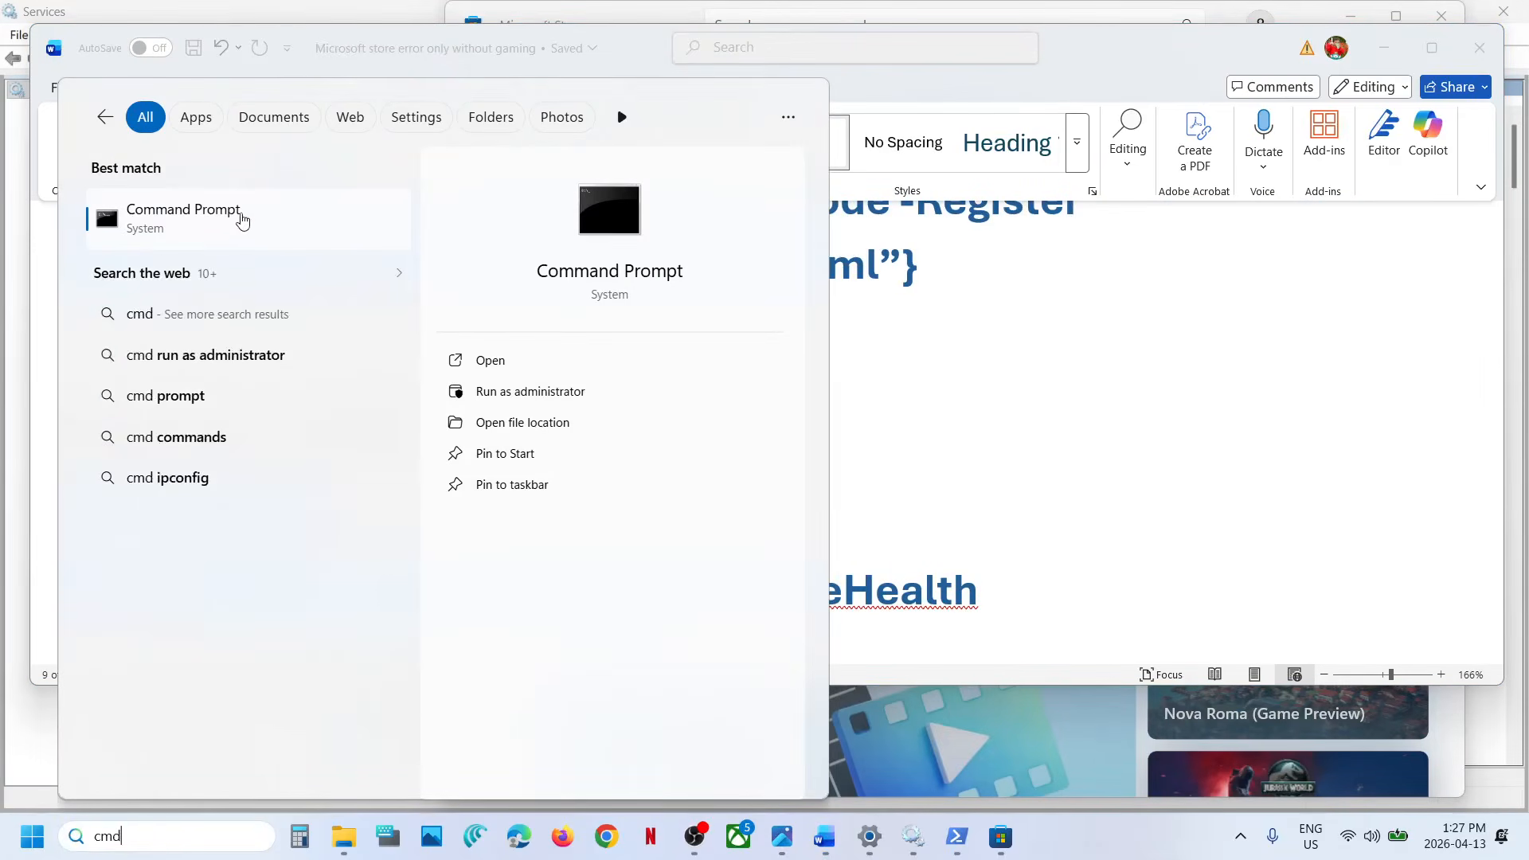
right_click(242, 221)
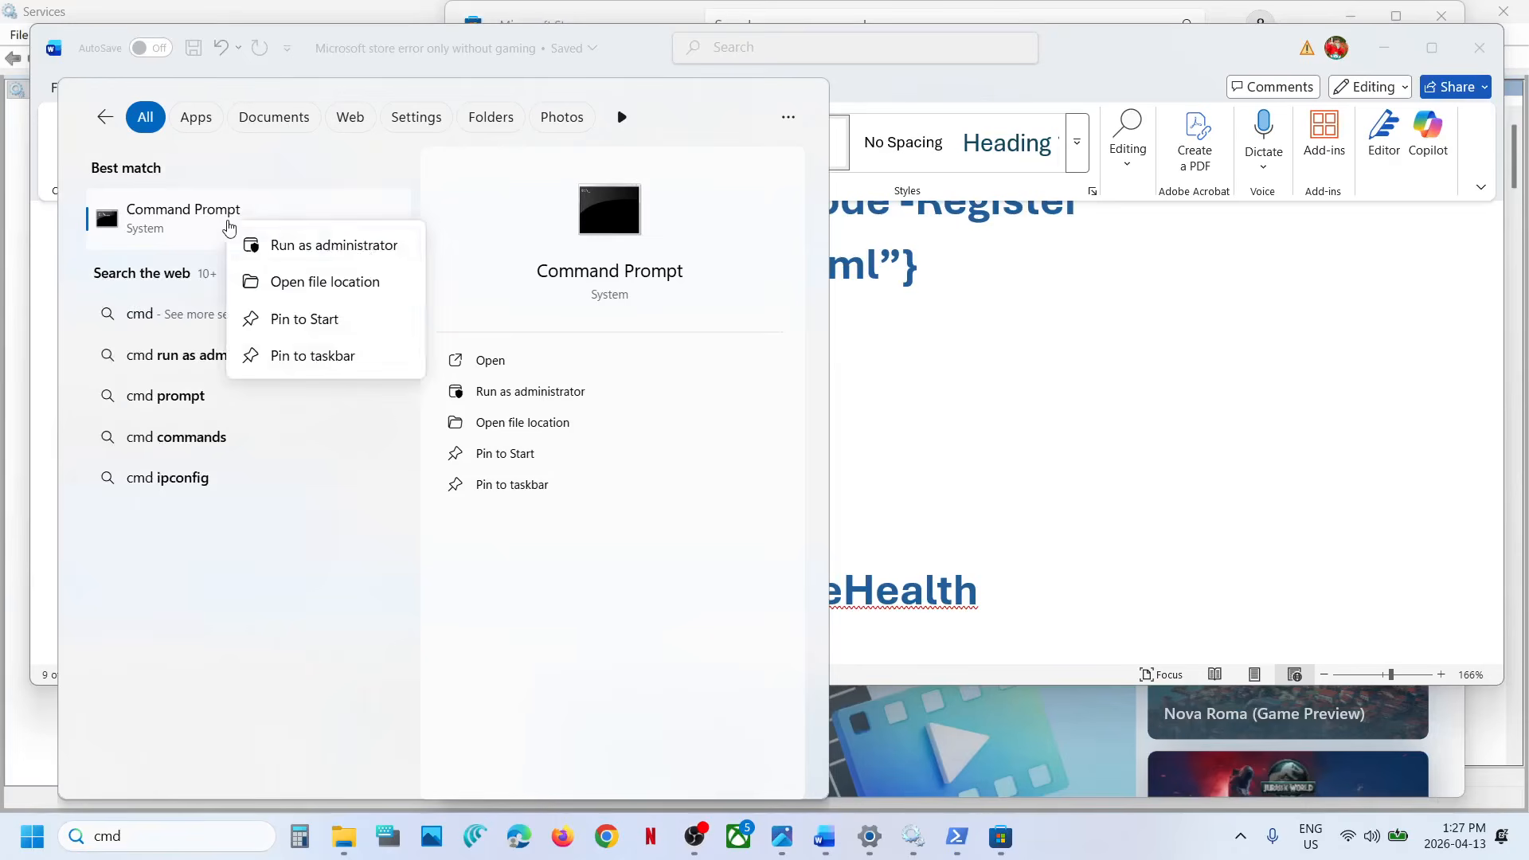
click(348, 250)
click(628, 571)
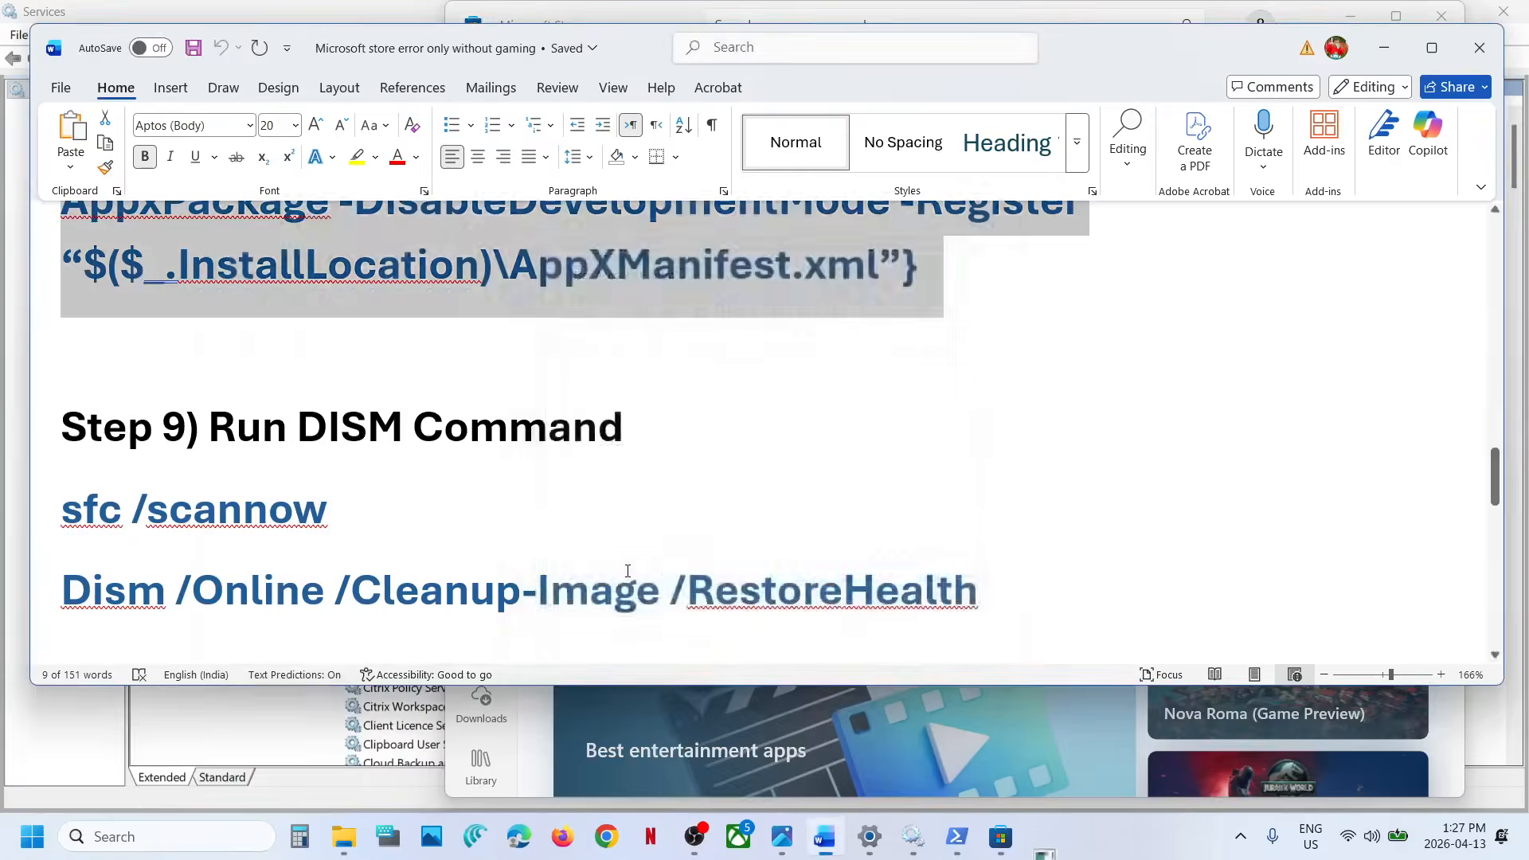
- Copy sfc /scannow from Step 9 of the notes and run it in the administrator Command Prompt
triple_click(156, 519)
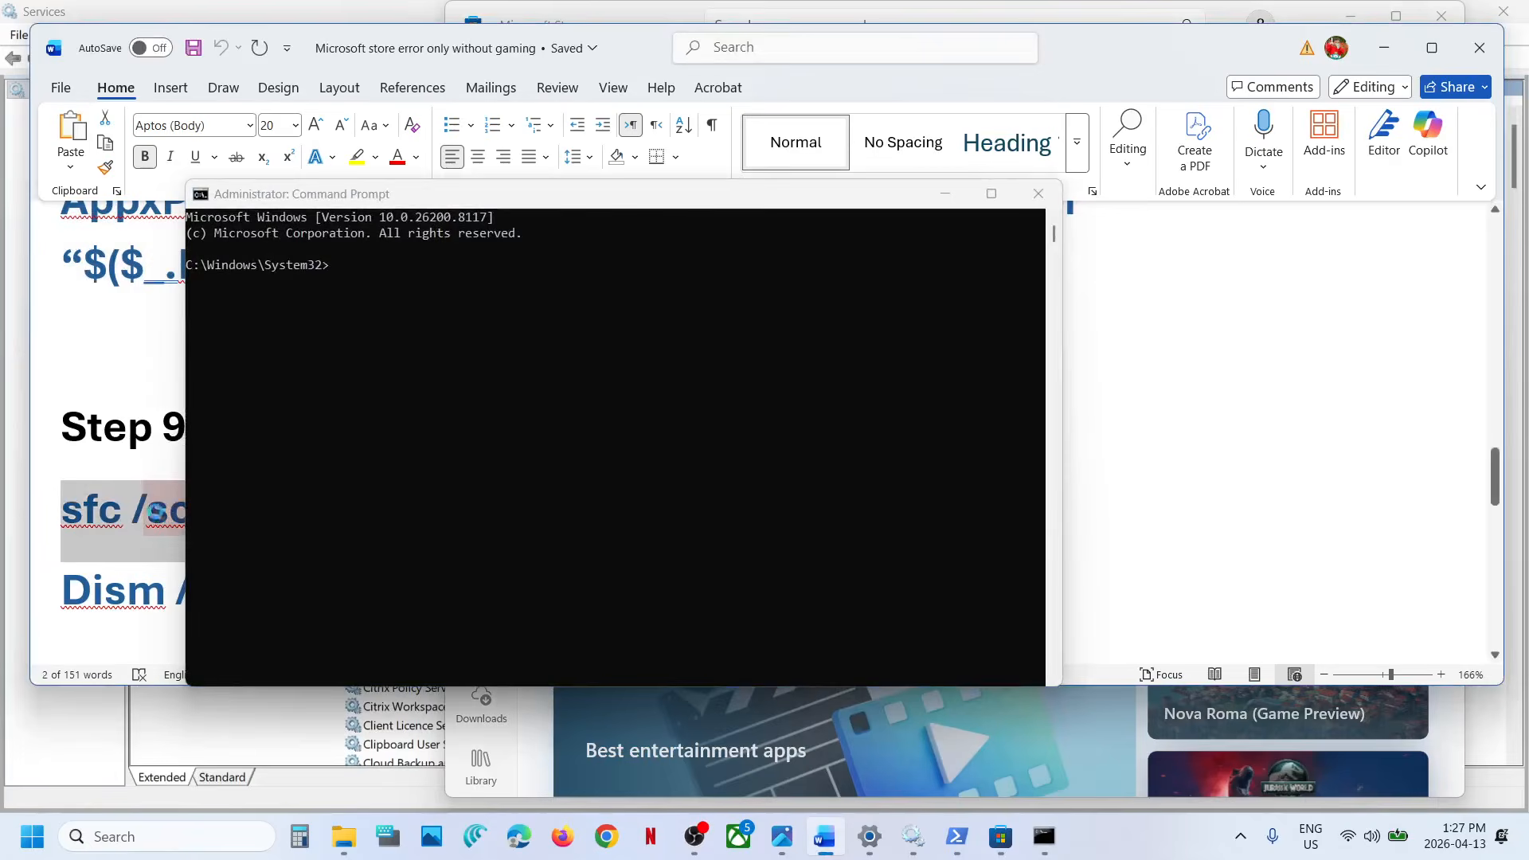
key(ctrl+c)
click(542, 371)
right_click(542, 371)
key(Return)
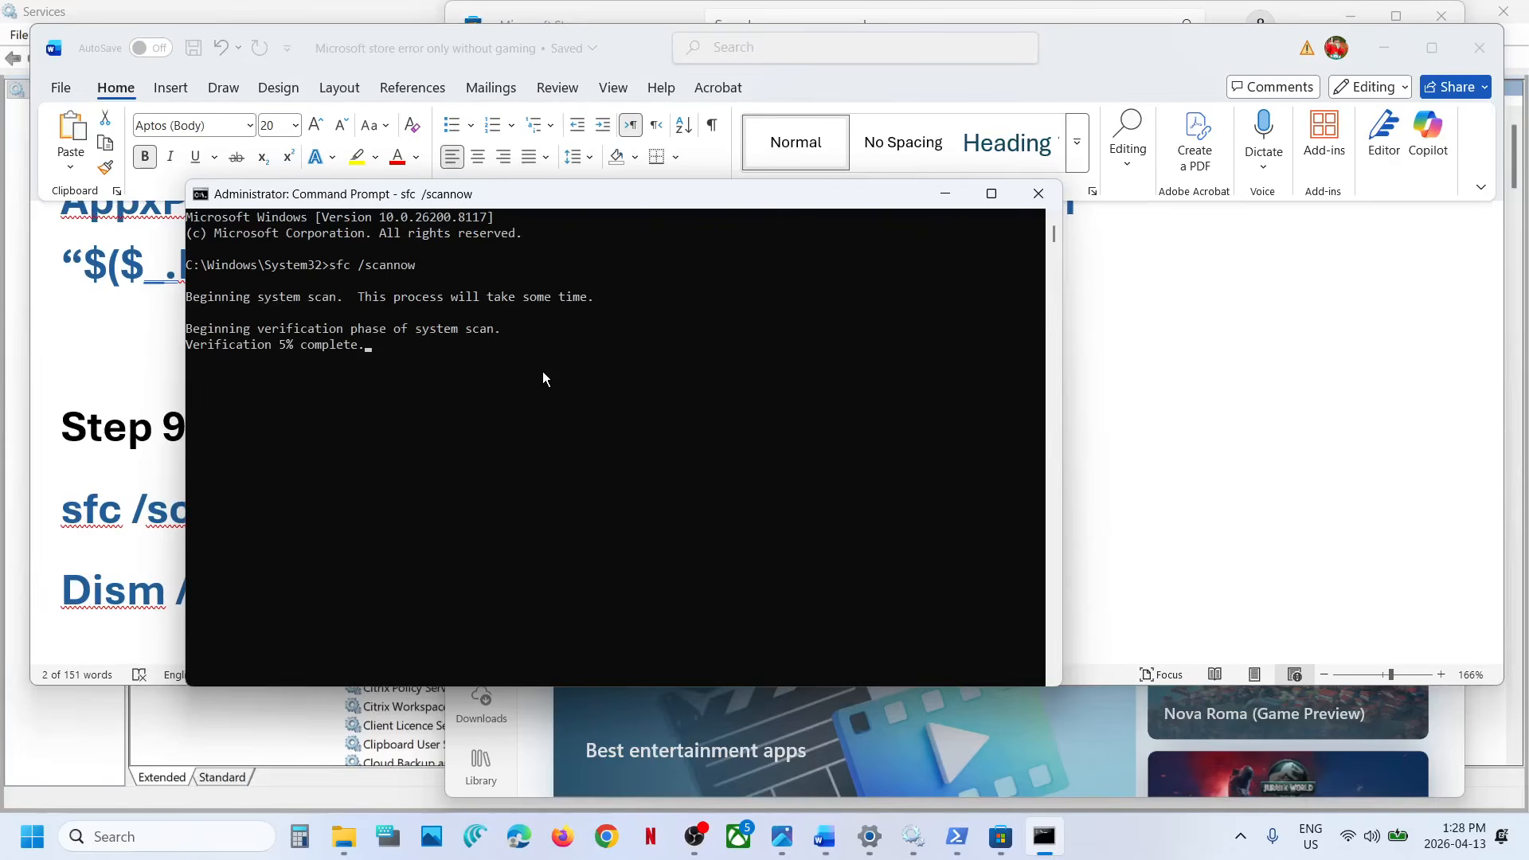
- Select the Dism /Online /Cleanup-Image /RestoreHealth command in the notes and return to Command Prompt to check the running scan
triple_click(139, 612)
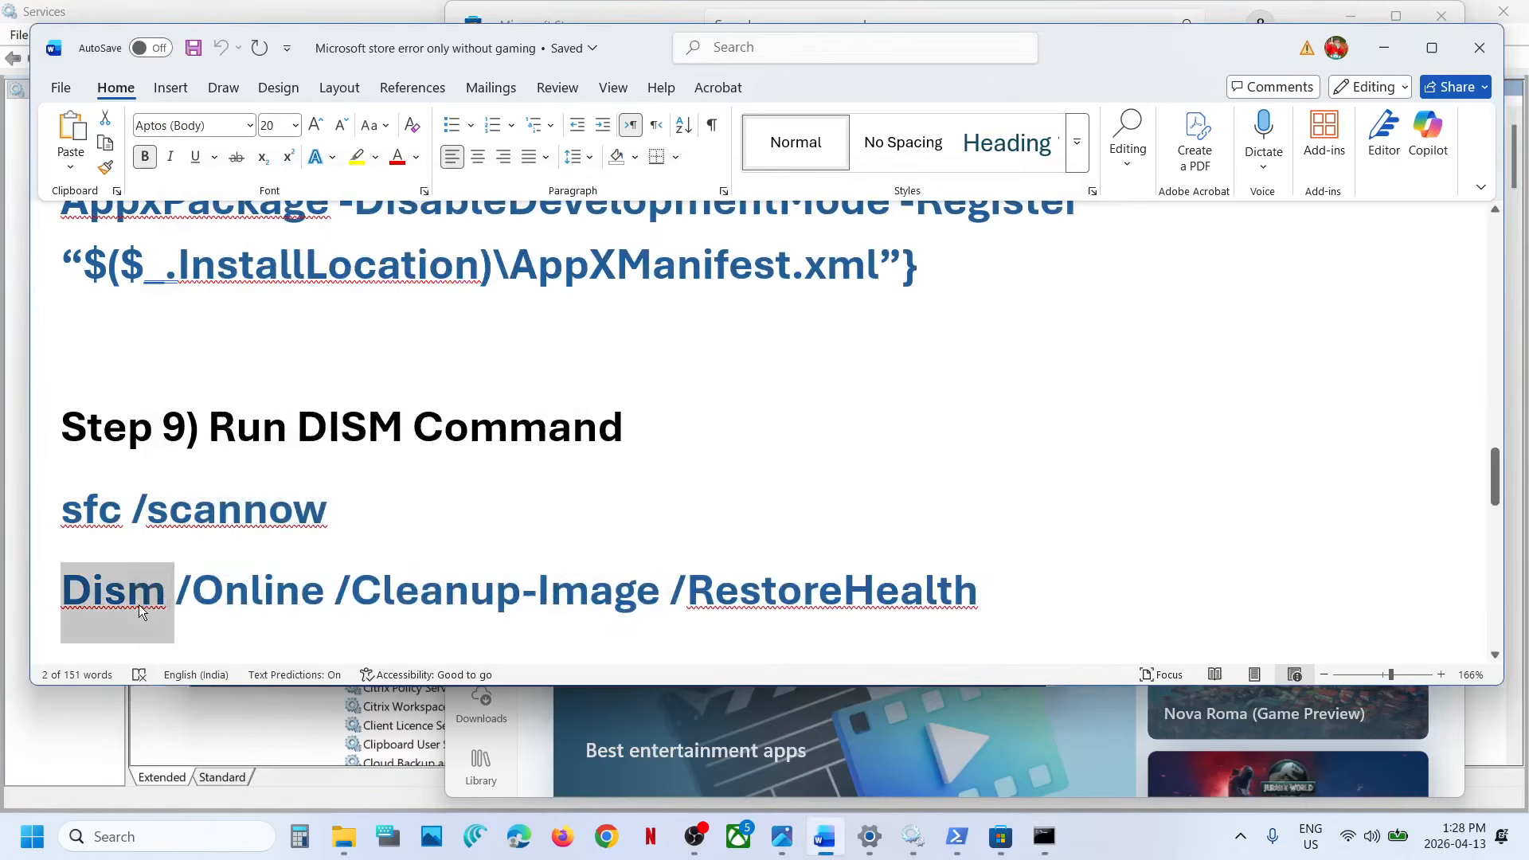
key(alt+Tab)
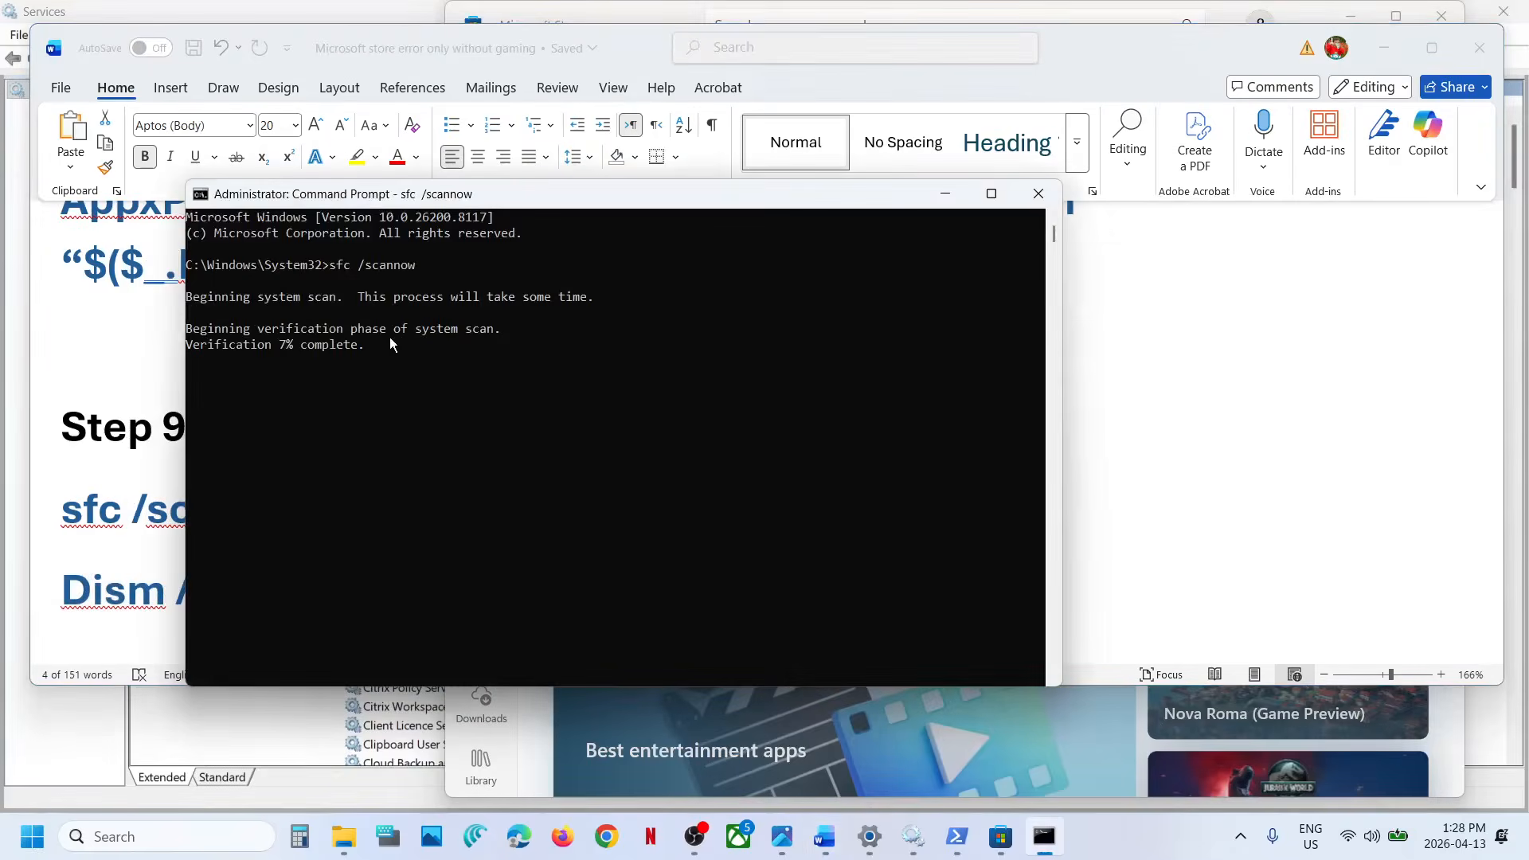
key(alt+Tab)
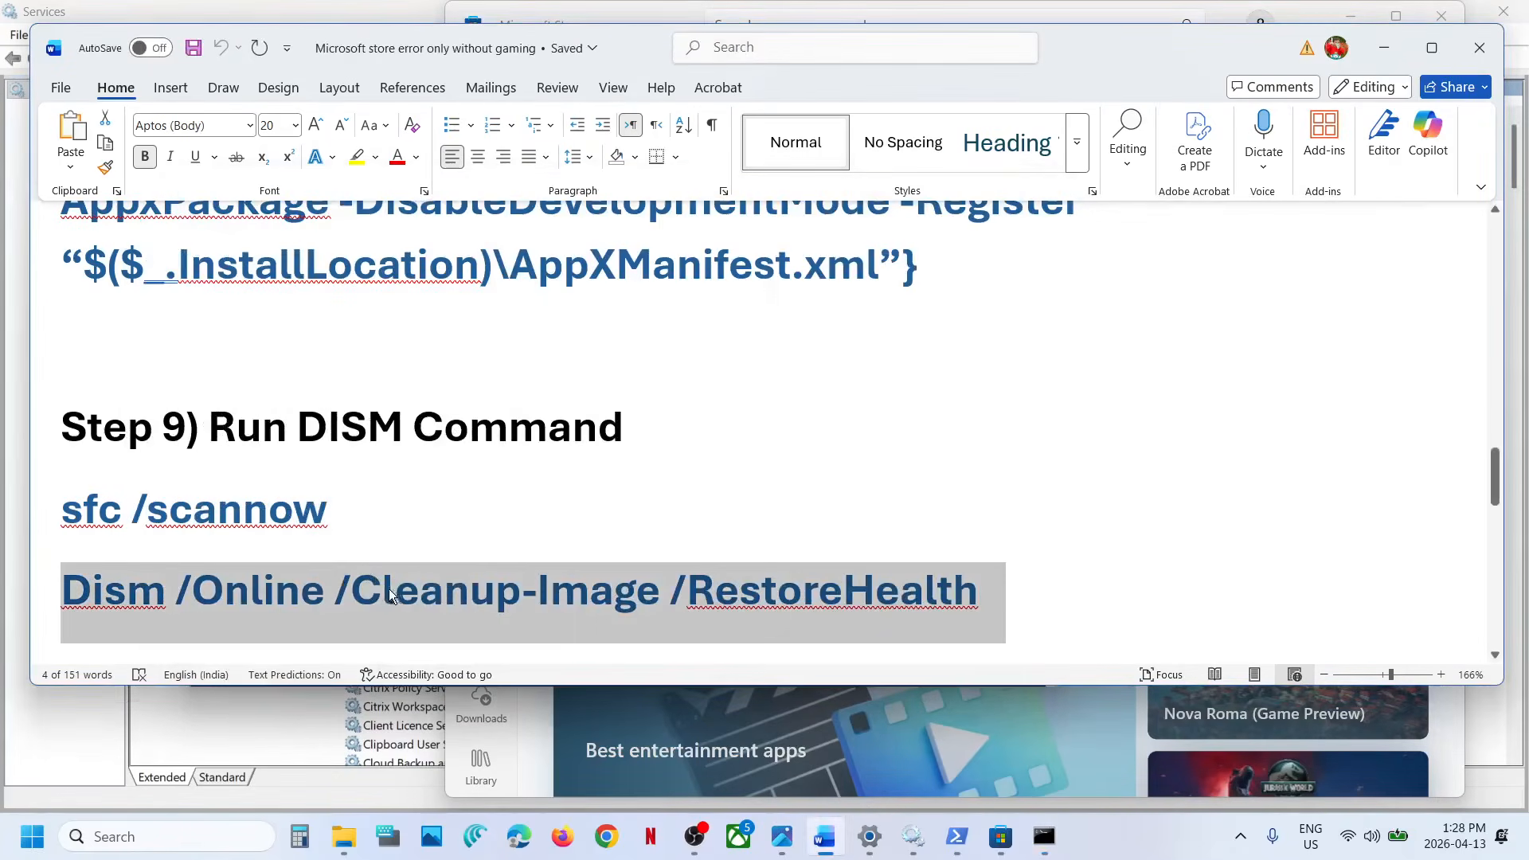
key(alt+Tab)
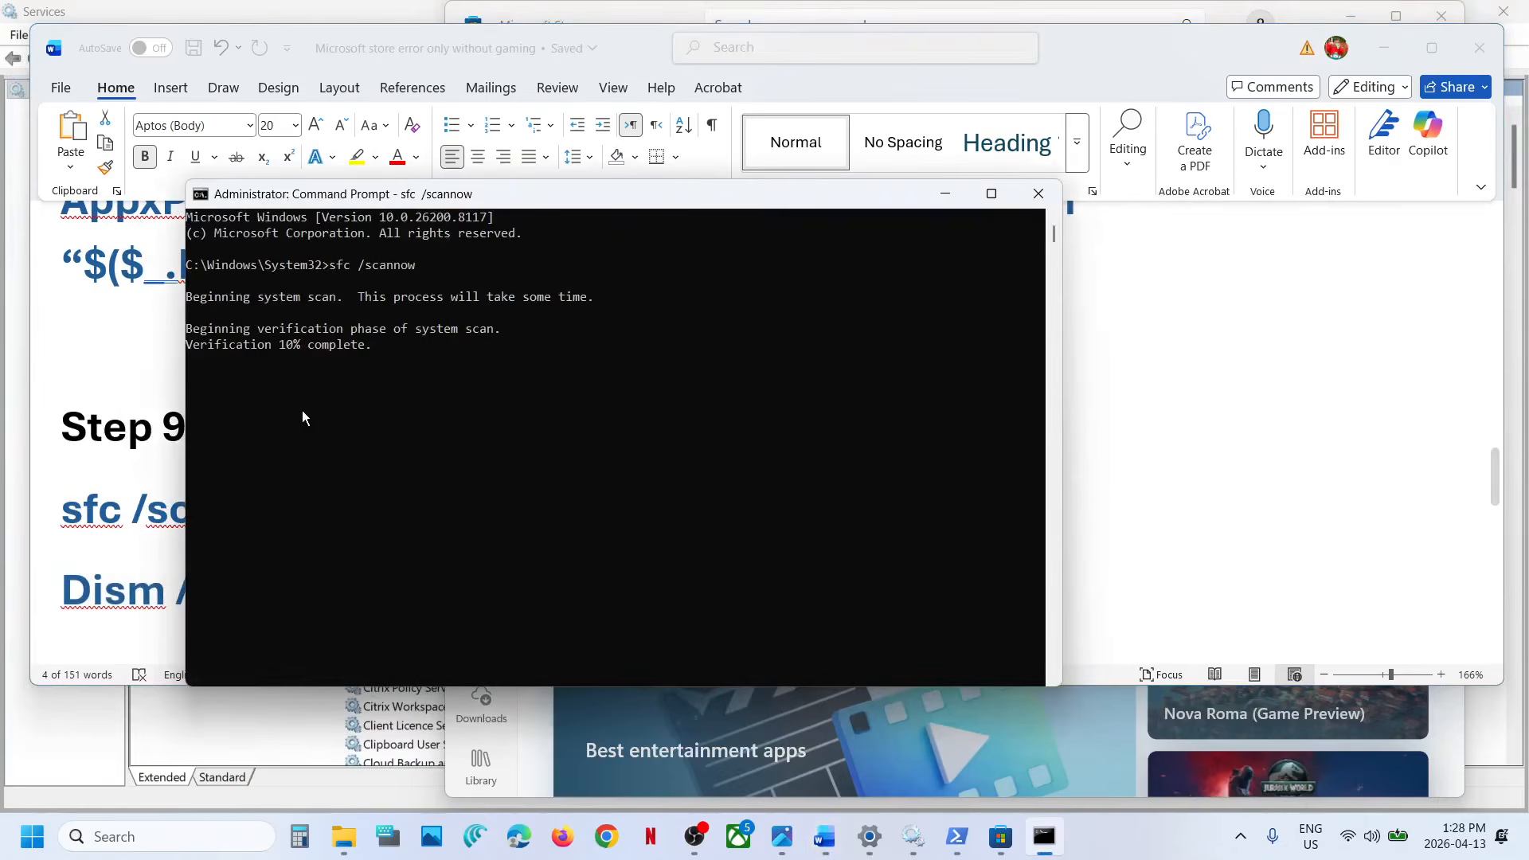
- Display the computer's power options, including Restart, and return to the Word notes without choosing one
click(32, 836)
click(583, 766)
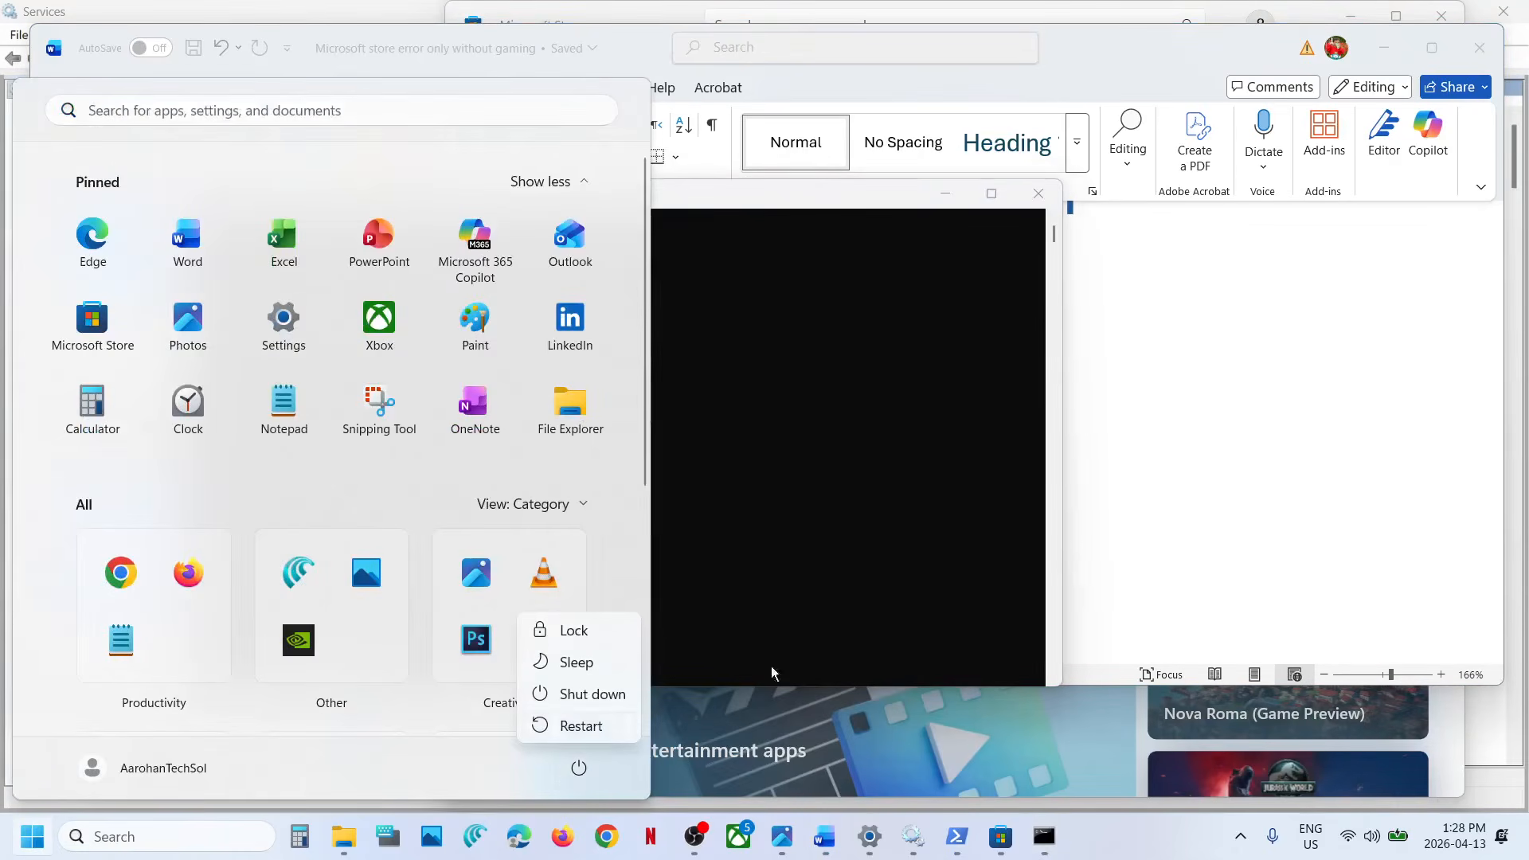
click(1228, 456)
- Copy inetcpl.cpl from Step 10 of the notes, search Windows for it, and open the matching control panel item
scroll(512, 516, down, 2)
scroll(512, 516, down, 2)
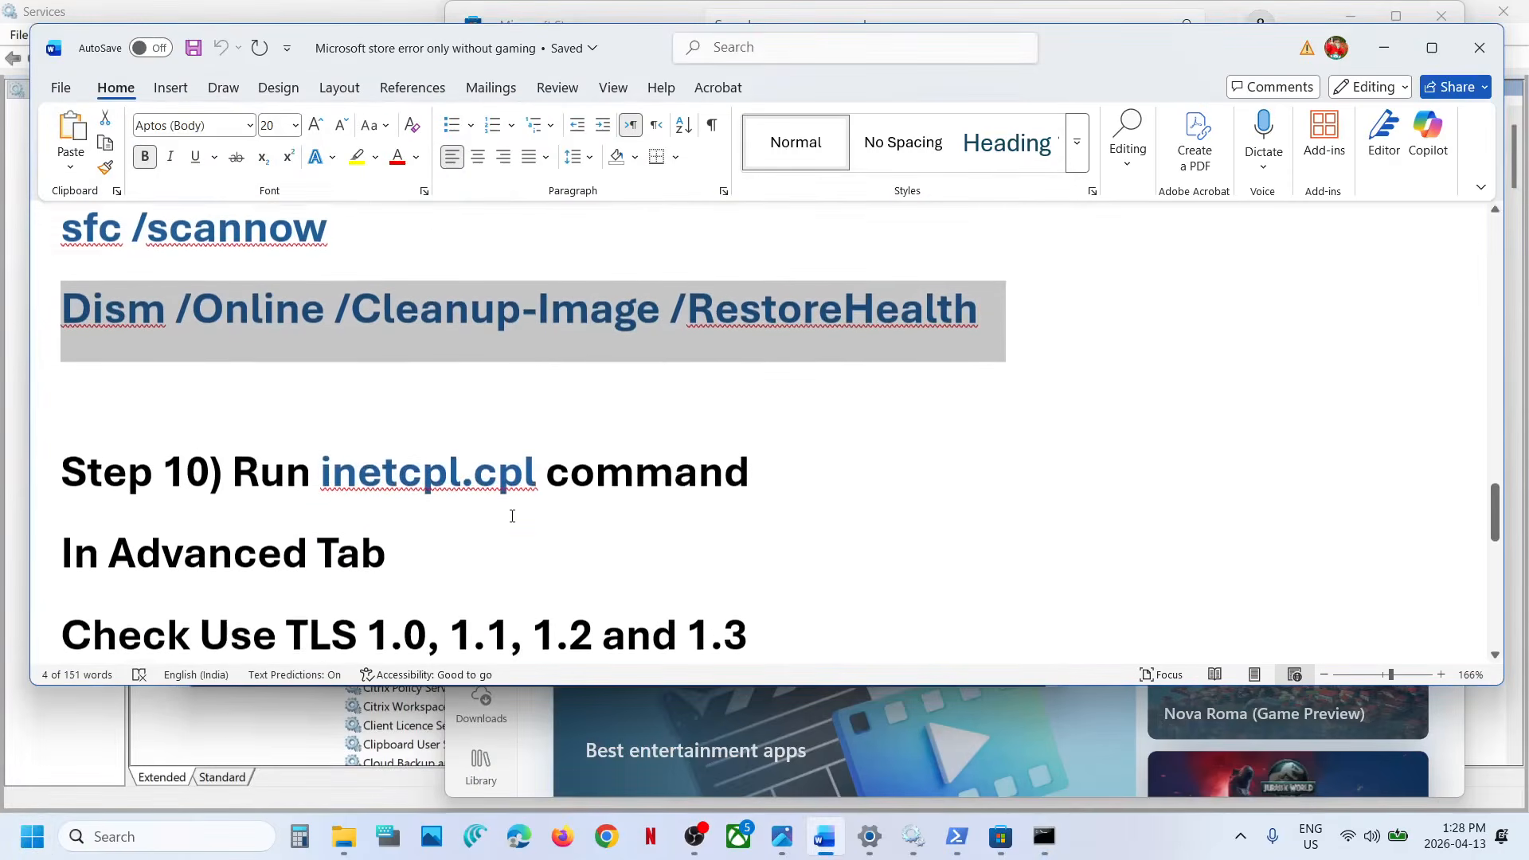
drag(542, 443, 338, 454)
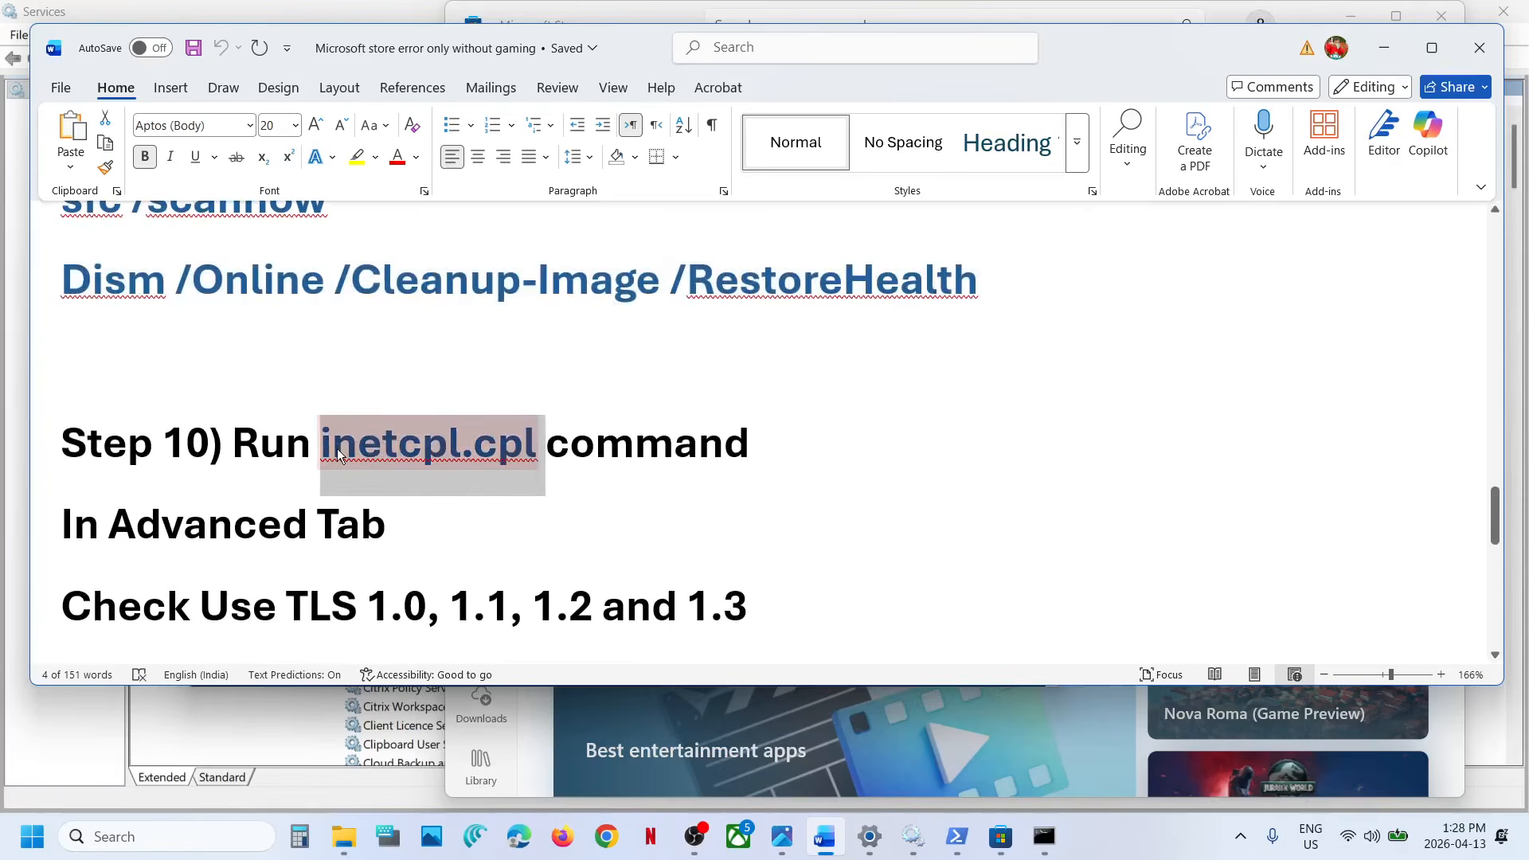
key(ctrl+c)
click(191, 838)
key(ctrl+v)
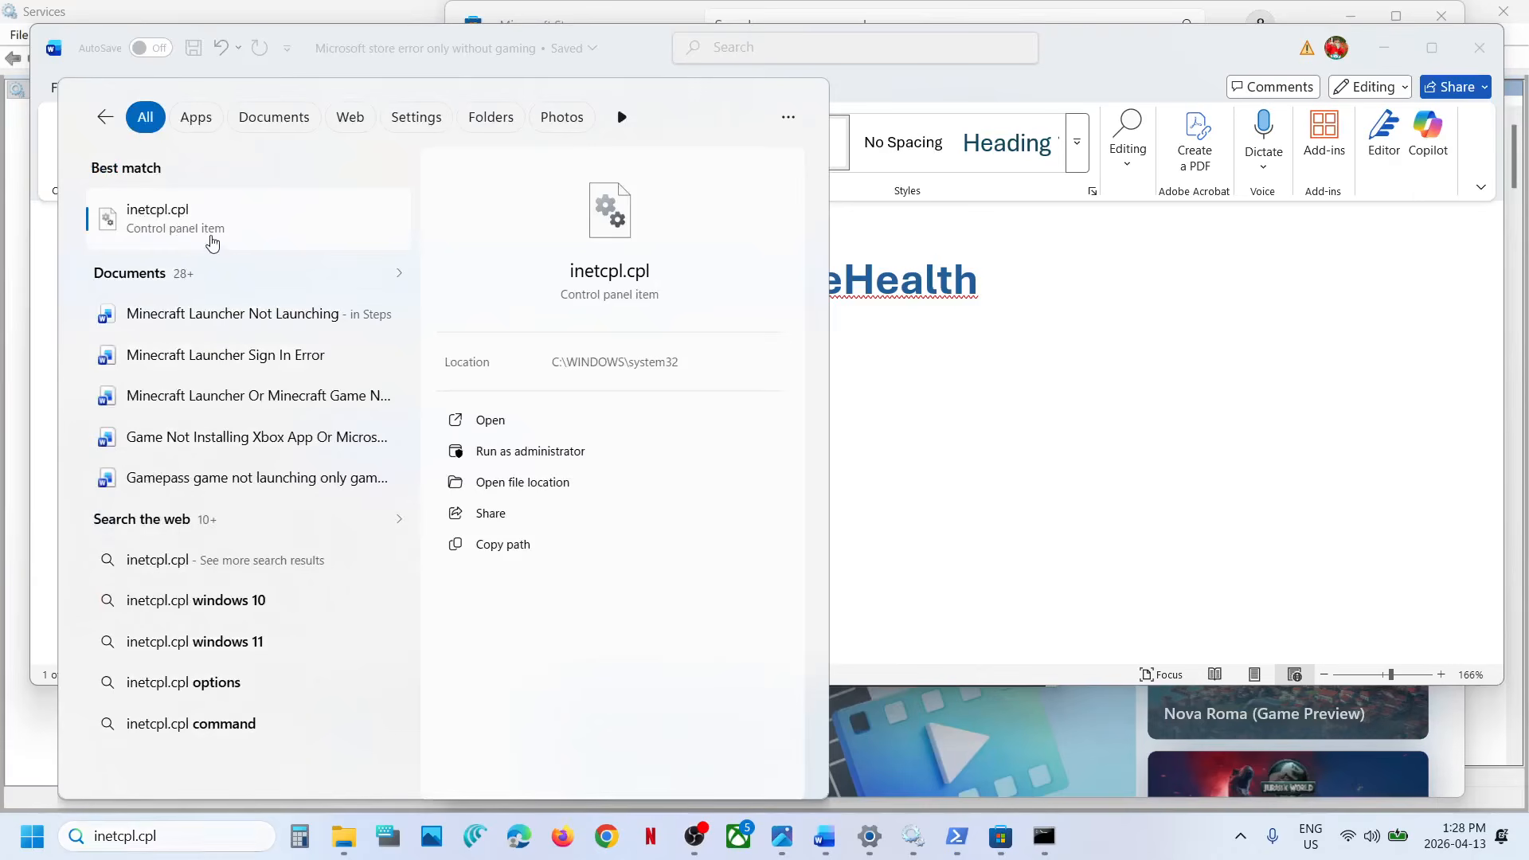
click(211, 239)
- Review the Use TLS 1.0, 1.1, 1.2 and 1.3 options in the Advanced settings of Internet Properties and accept the dialog
click(356, 67)
drag(252, 51, 669, 196)
scroll(659, 396, down, 10)
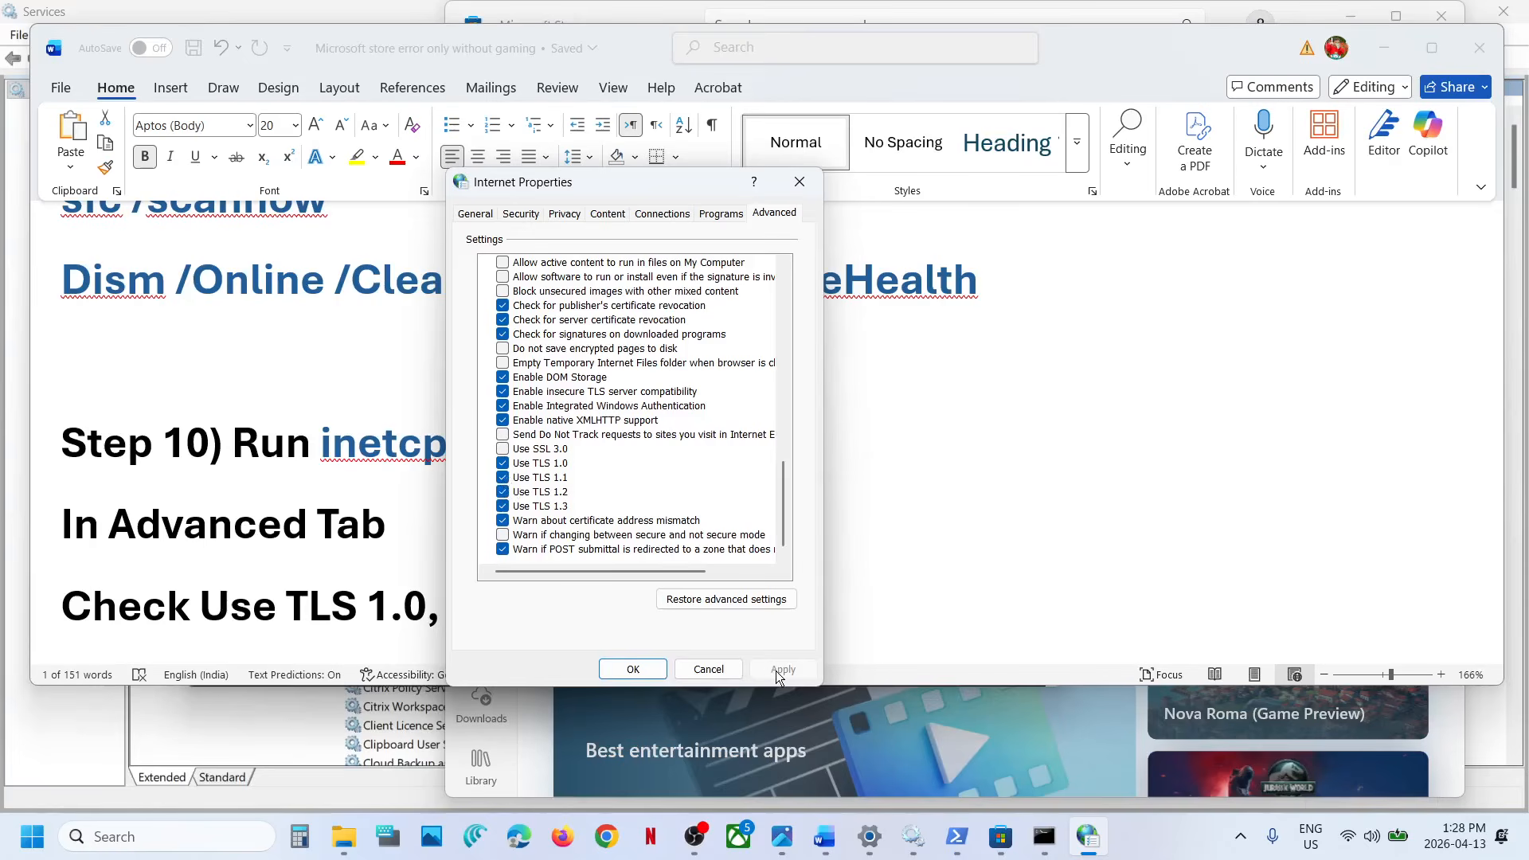
click(632, 668)
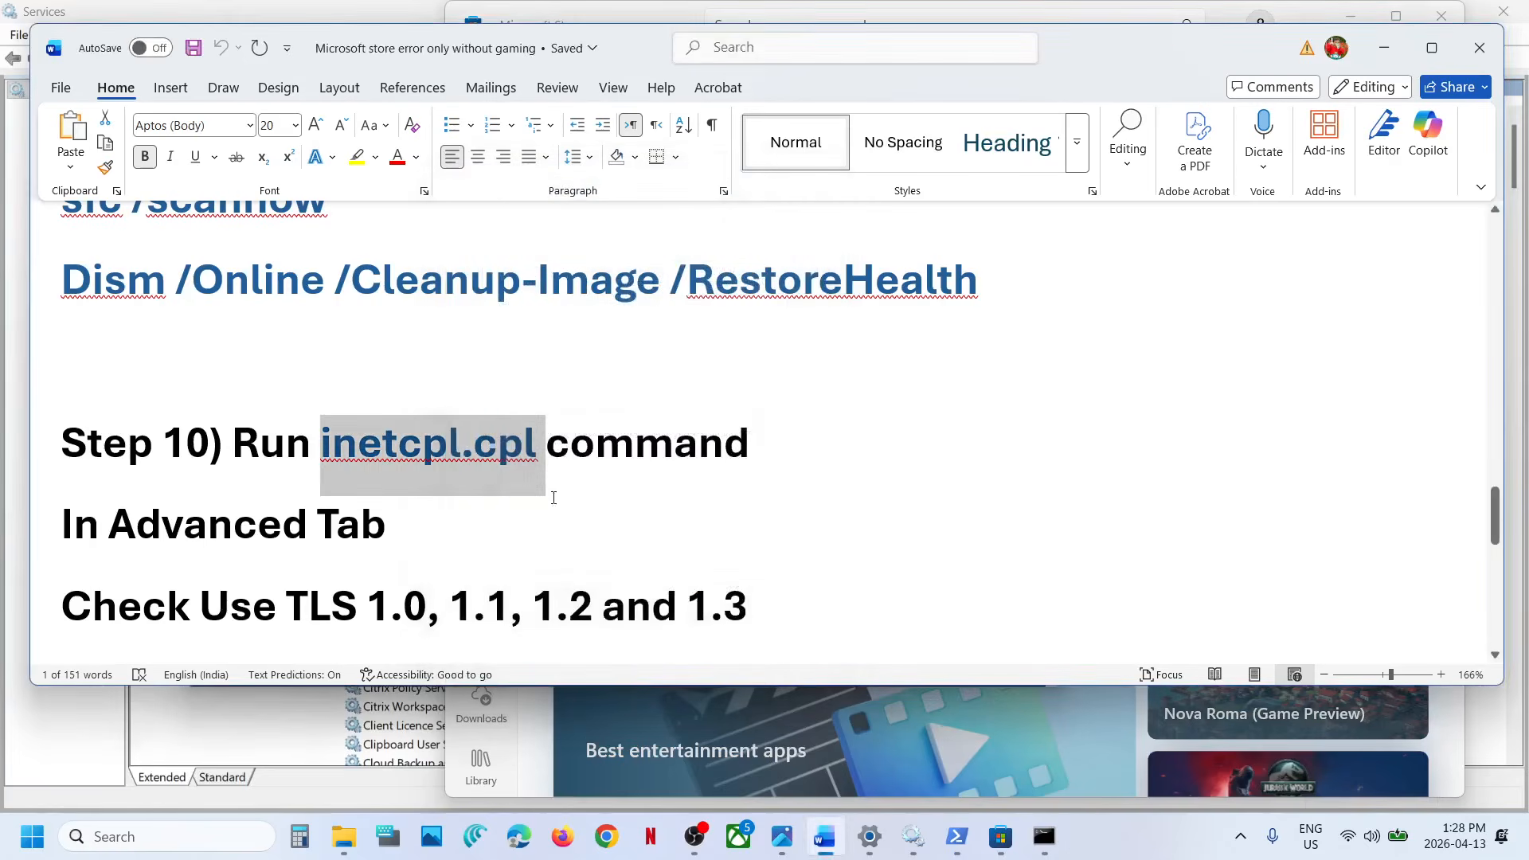
- Read Step 11 in the notes, switch to Settings, and check for updates in Windows Update
scroll(514, 496, down, 4)
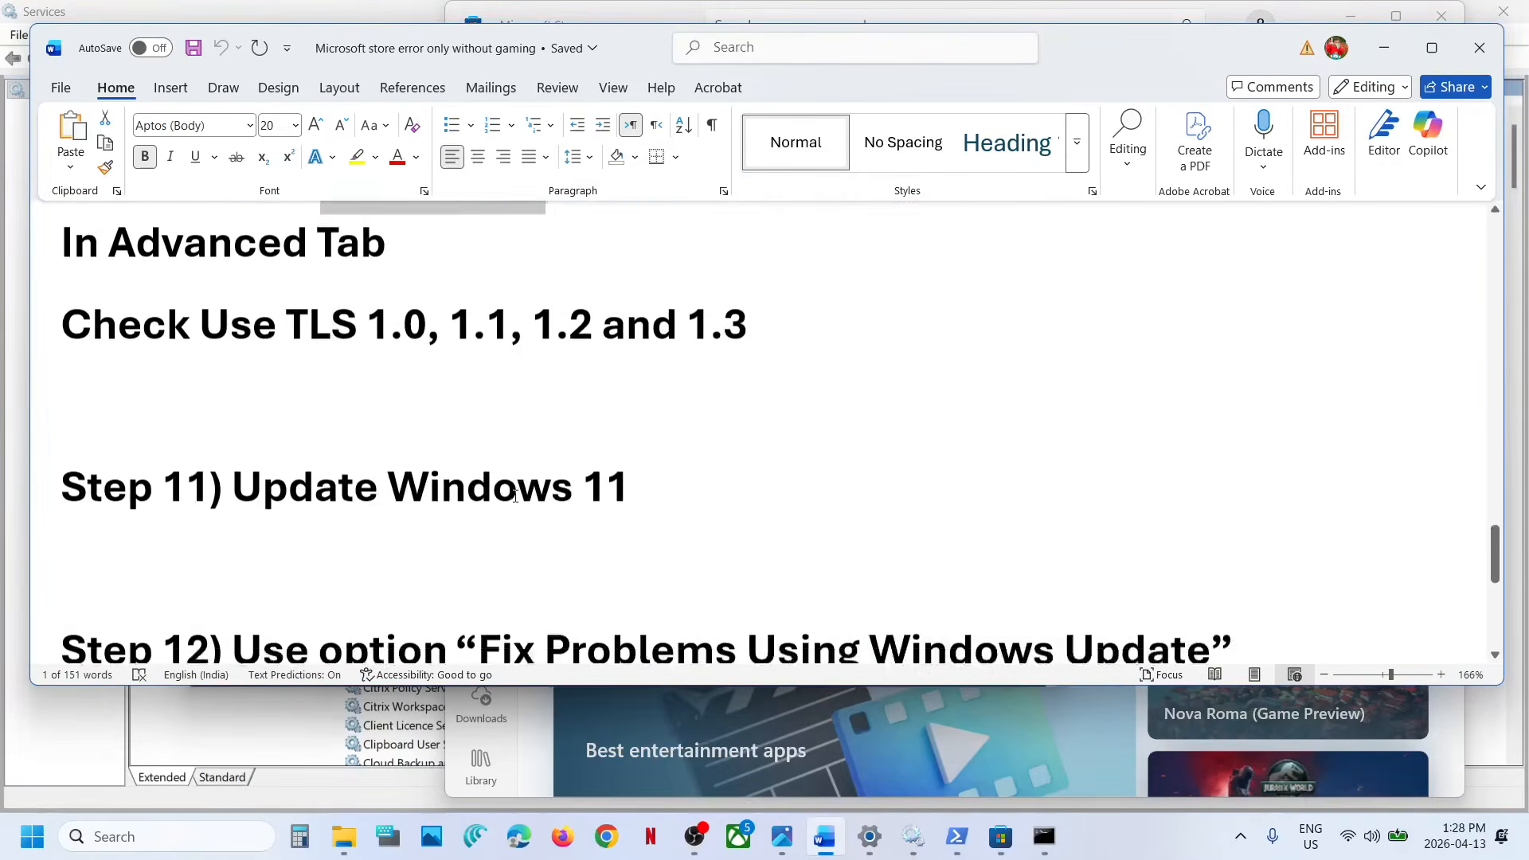
scroll(515, 495, up, 1)
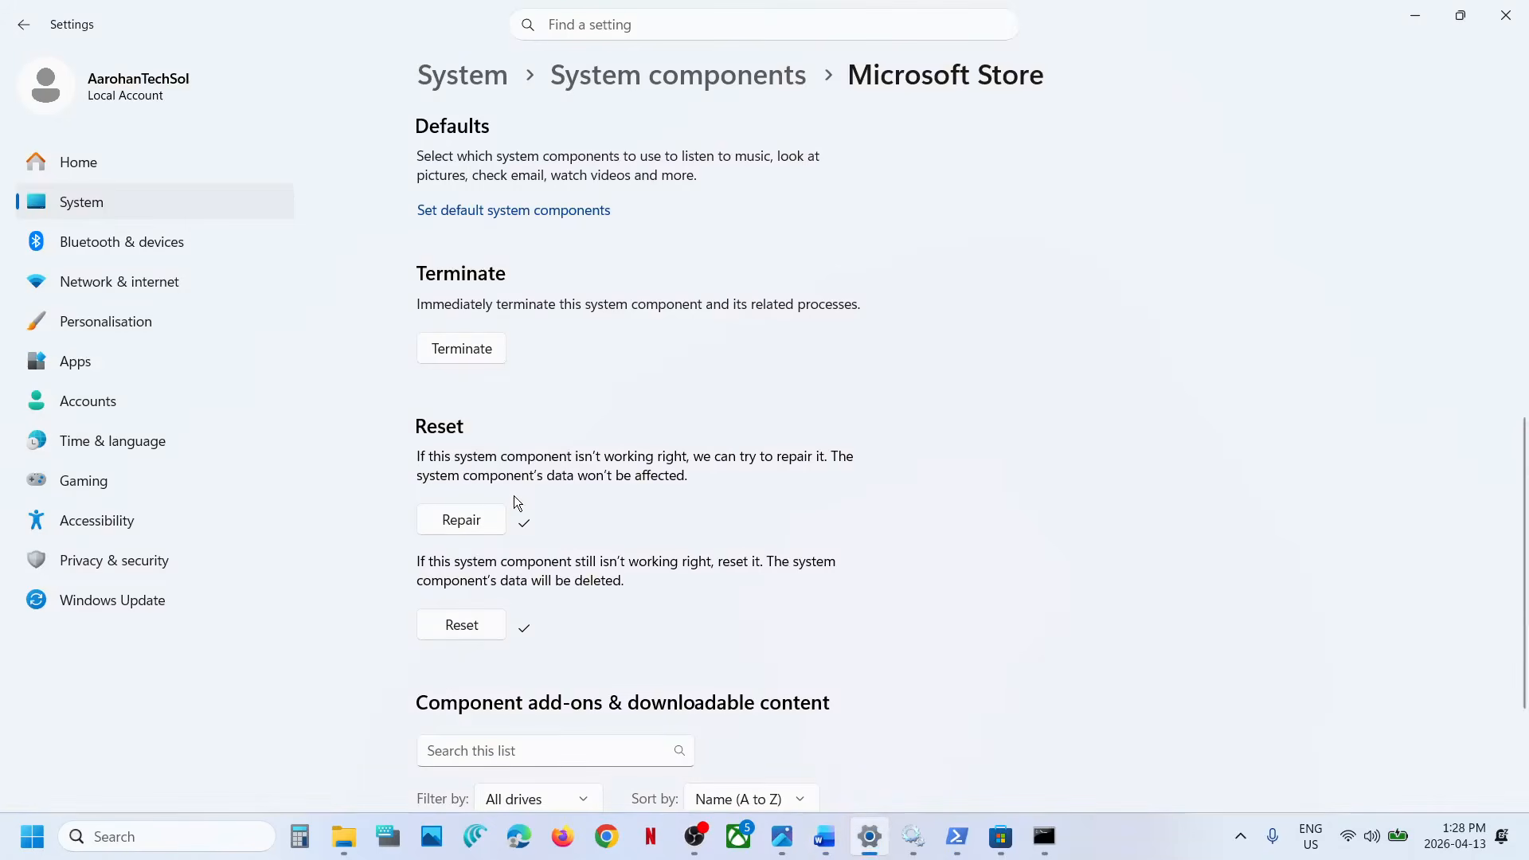
click(134, 610)
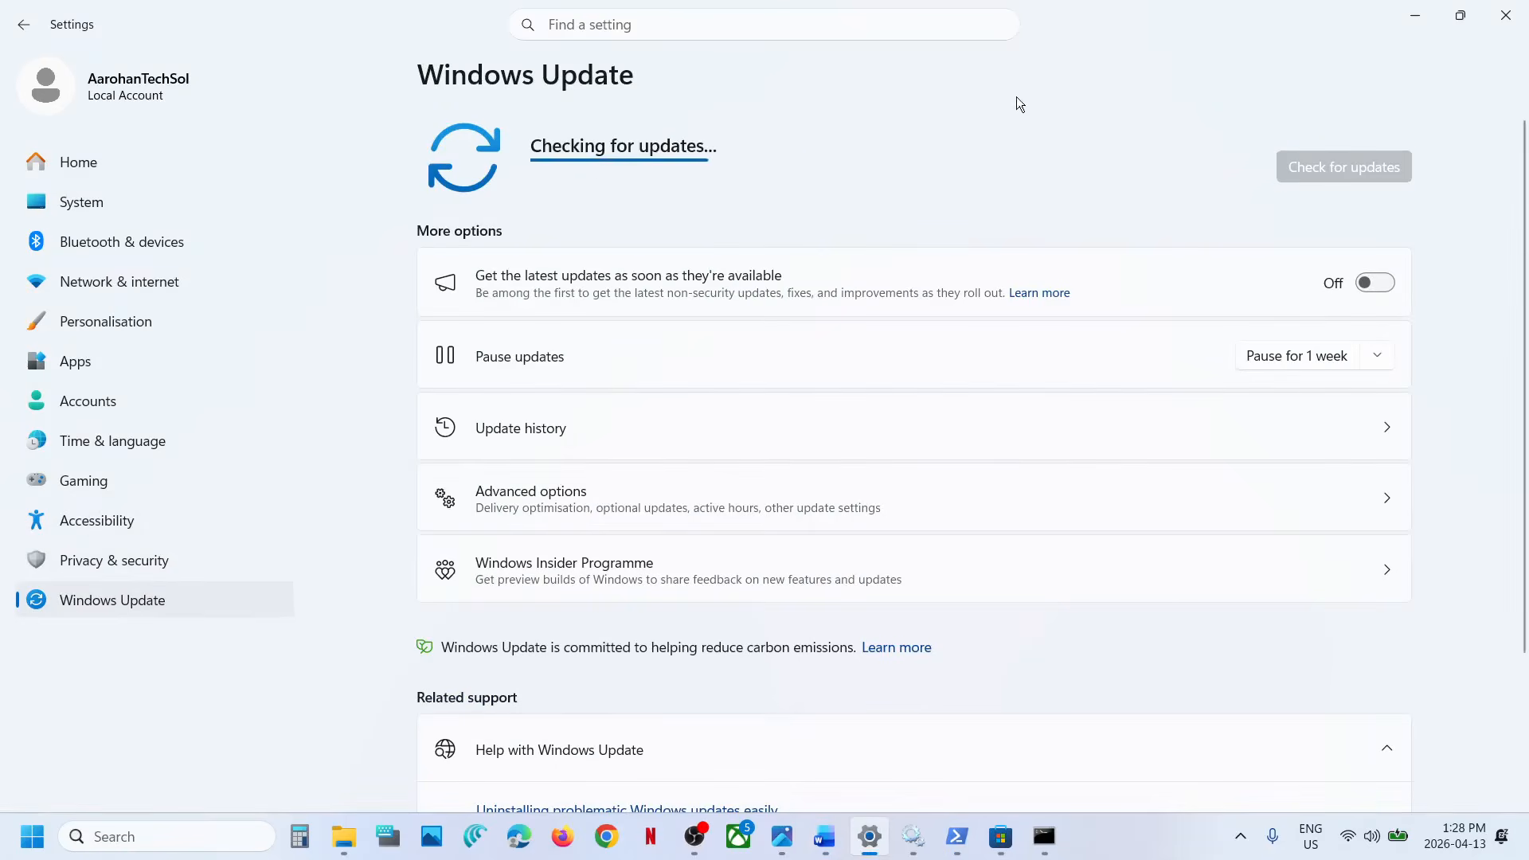
- Show where the PC can be restarted after updating, without restarting it, and switch back to the Word notes
click(32, 836)
click(579, 766)
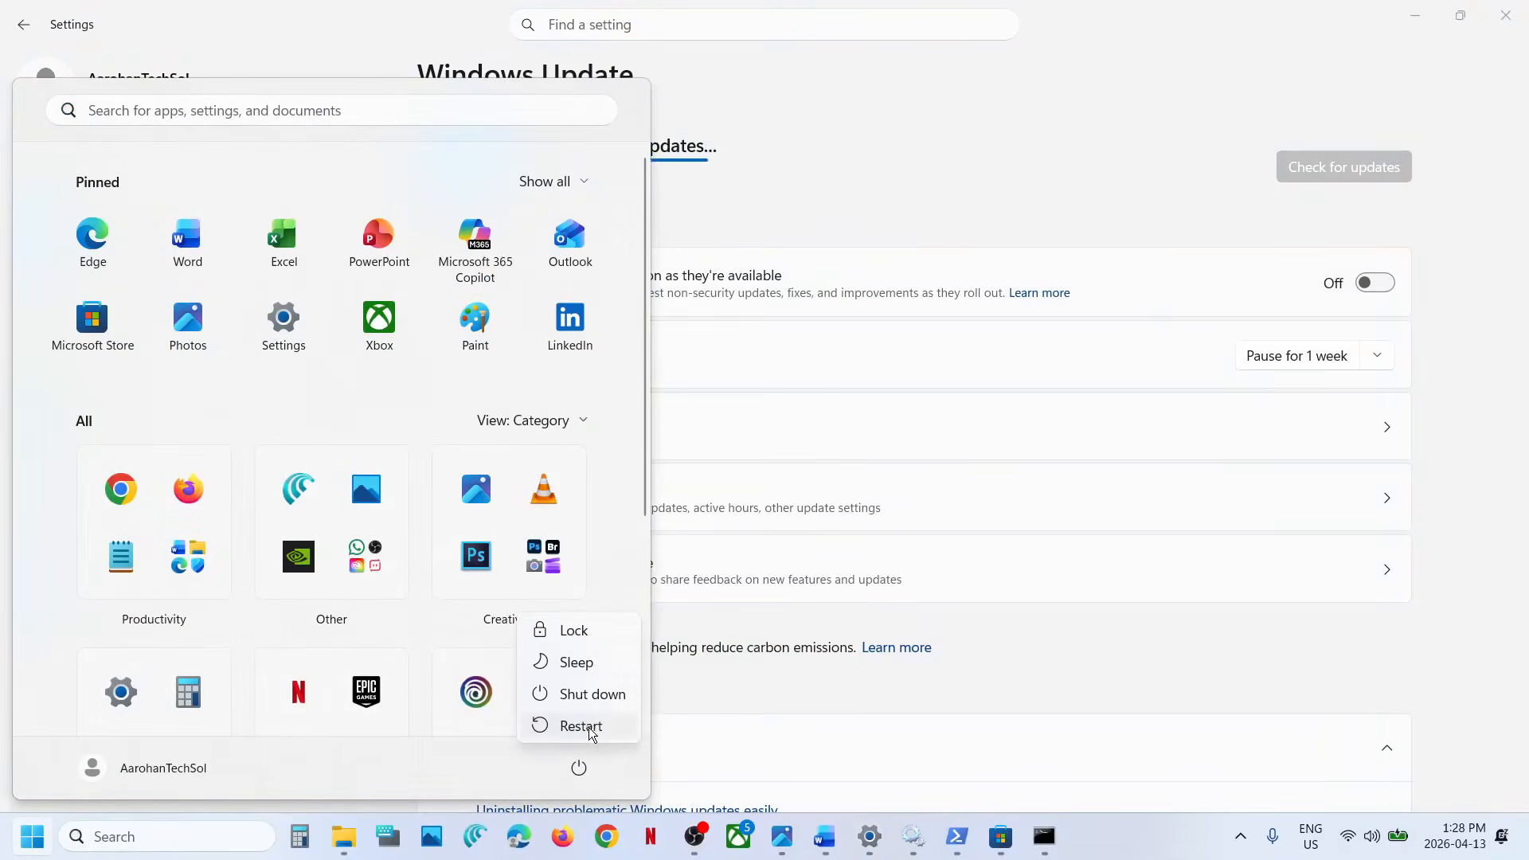
click(839, 838)
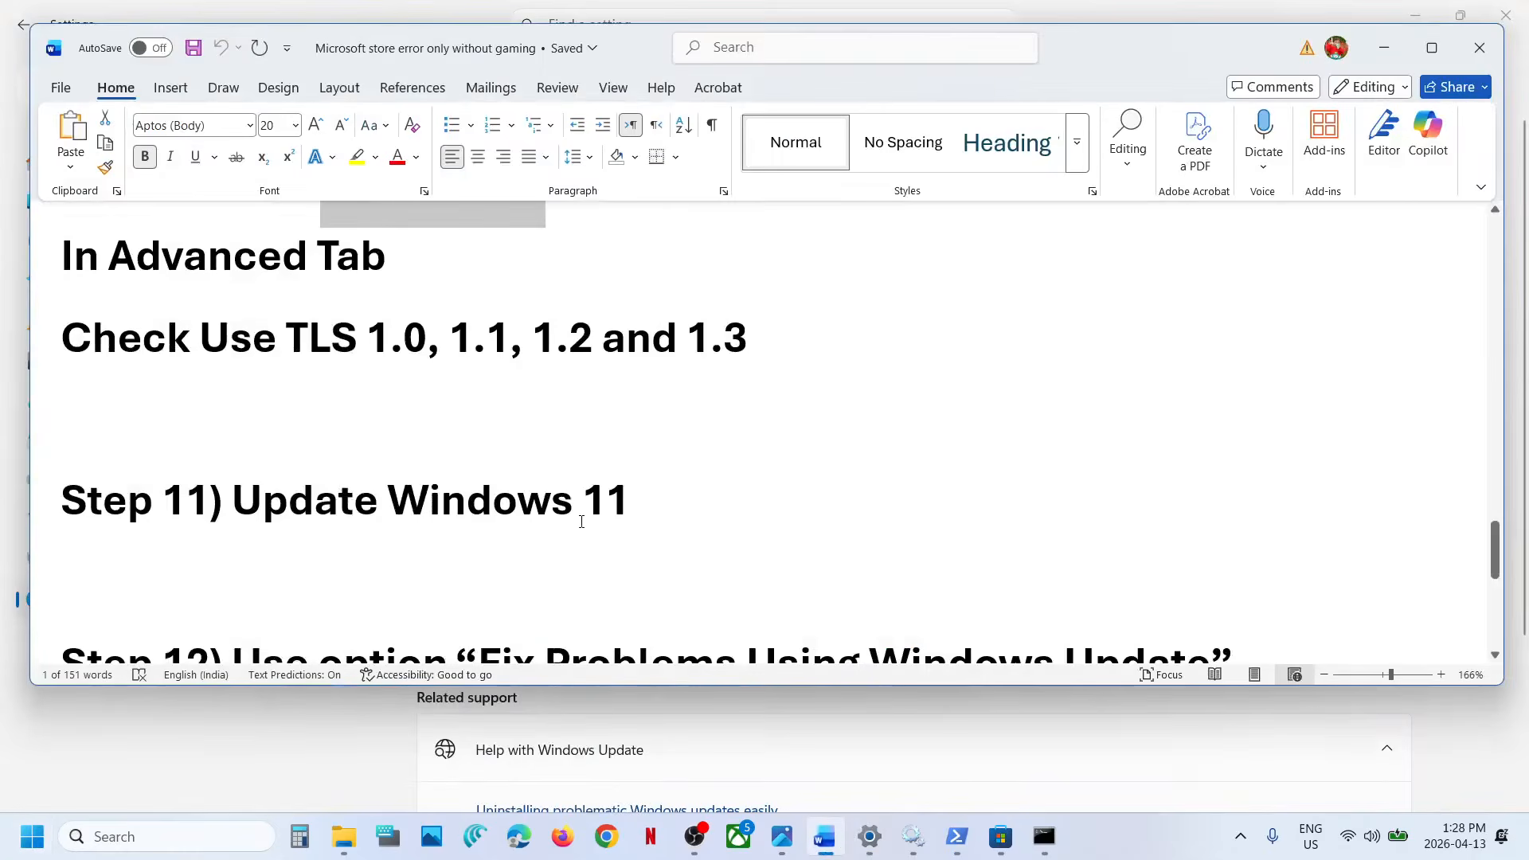
- Read Step 12 in the notes, and open the Recovery page through Windows Update's advanced options in Settings
scroll(580, 519, down, 3)
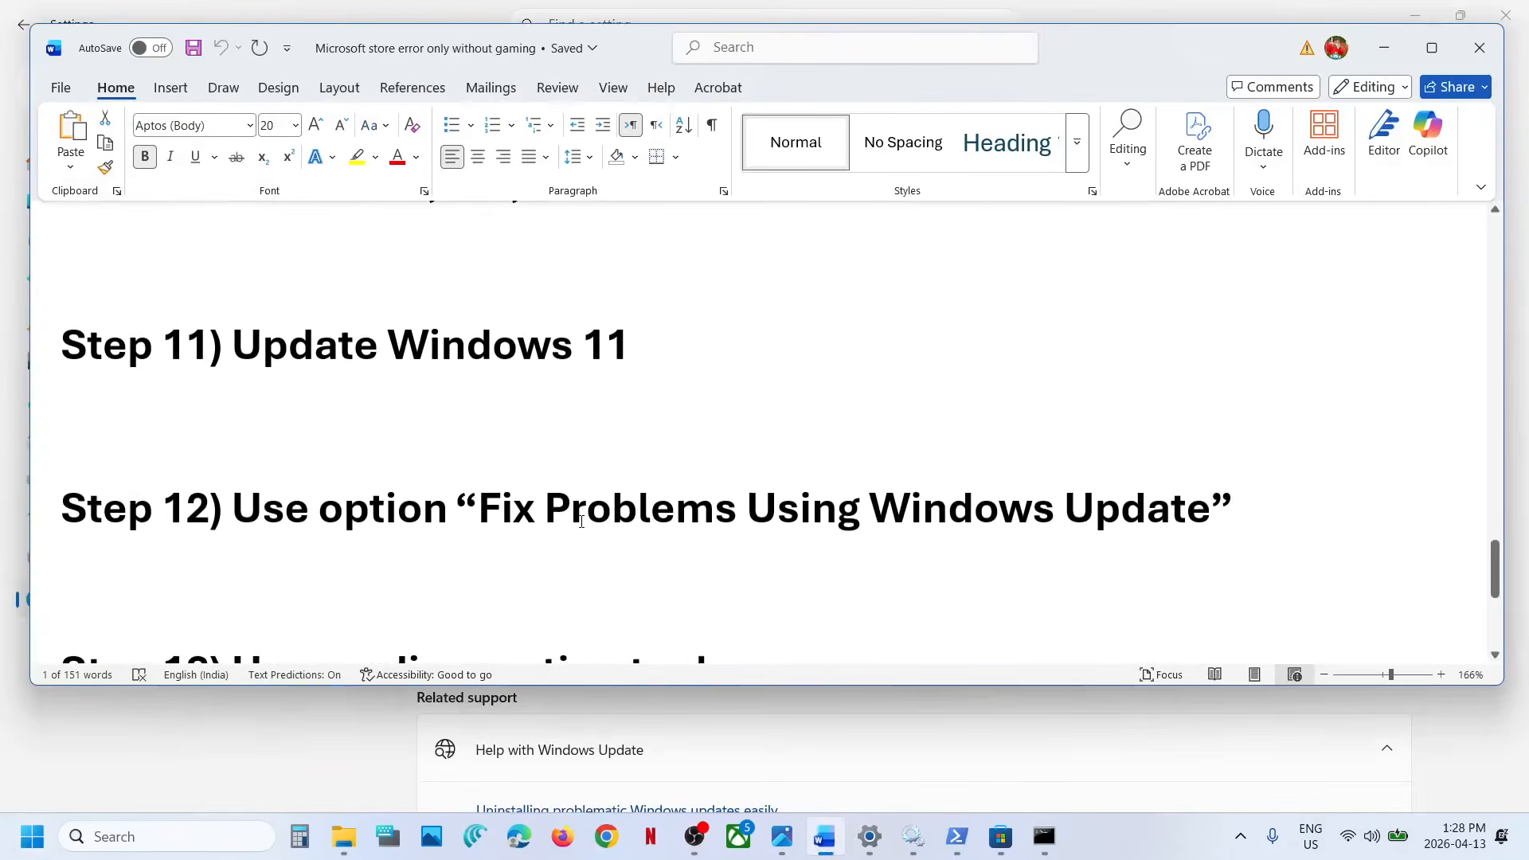
key(alt+Tab)
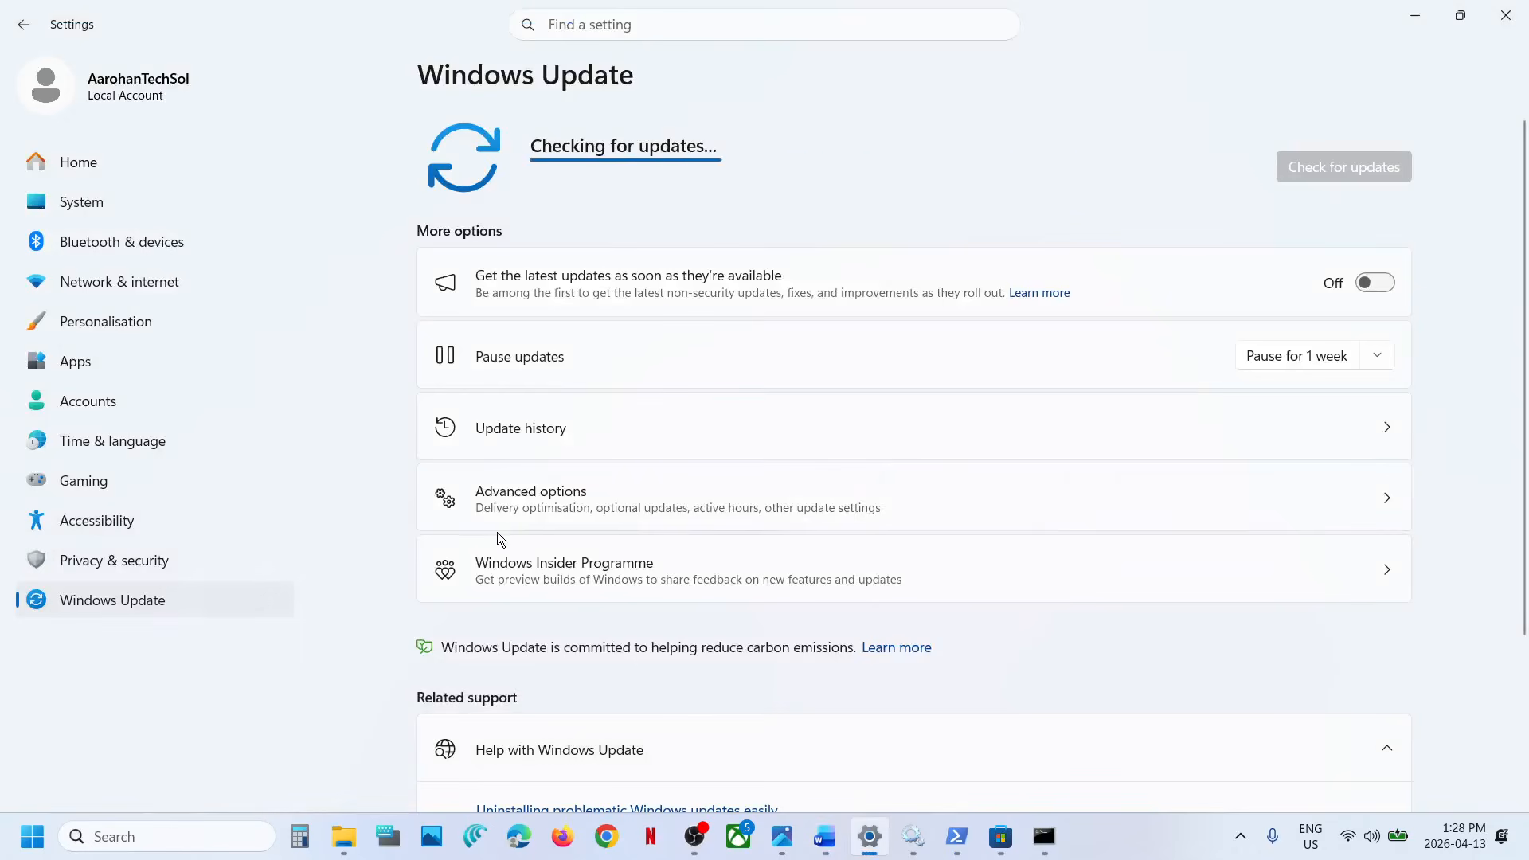
click(541, 509)
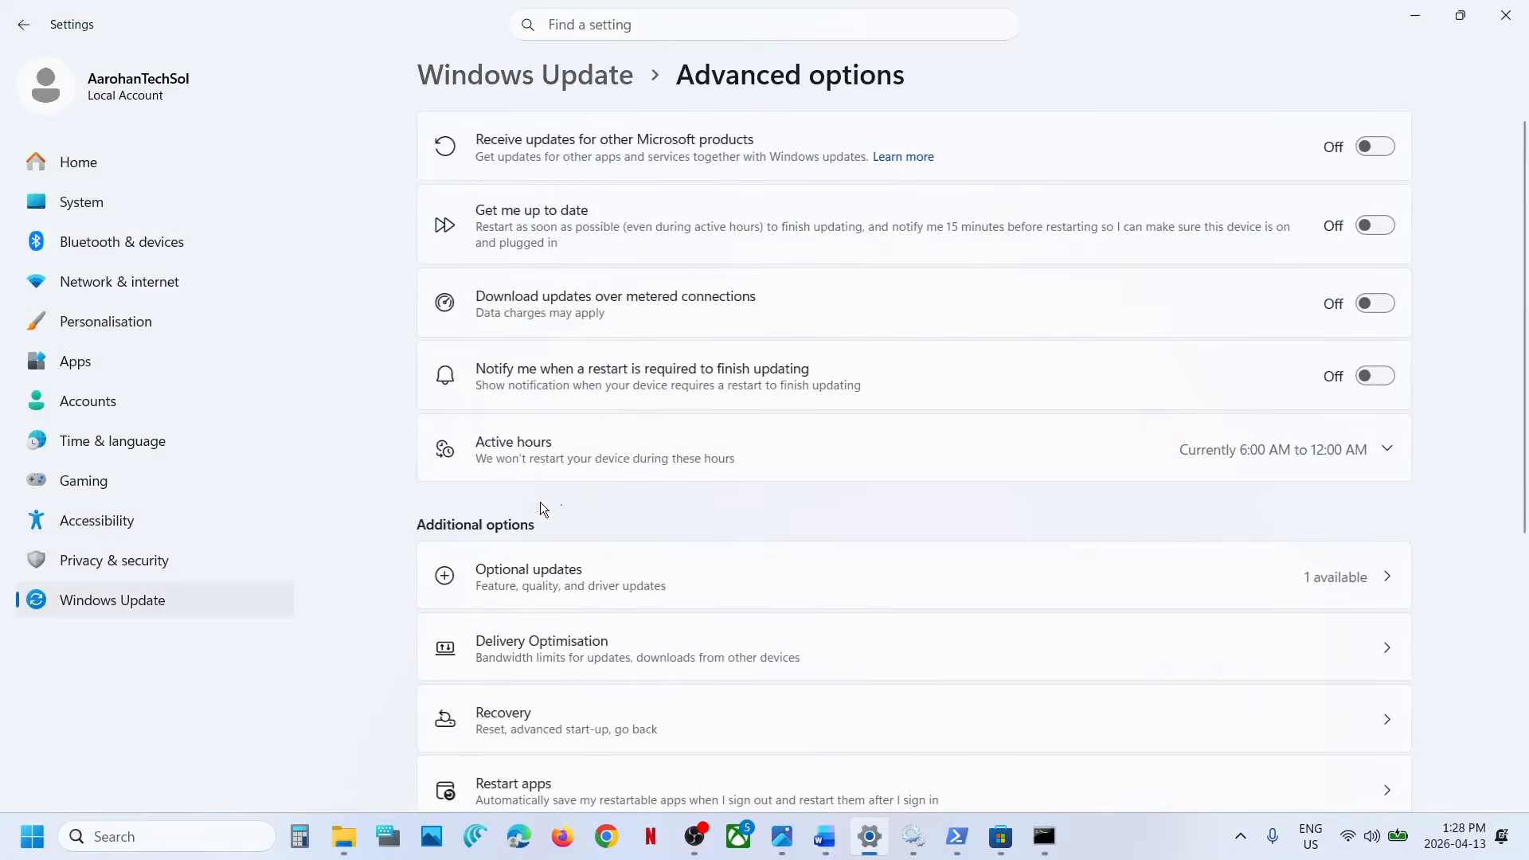
scroll(557, 446, down, 3)
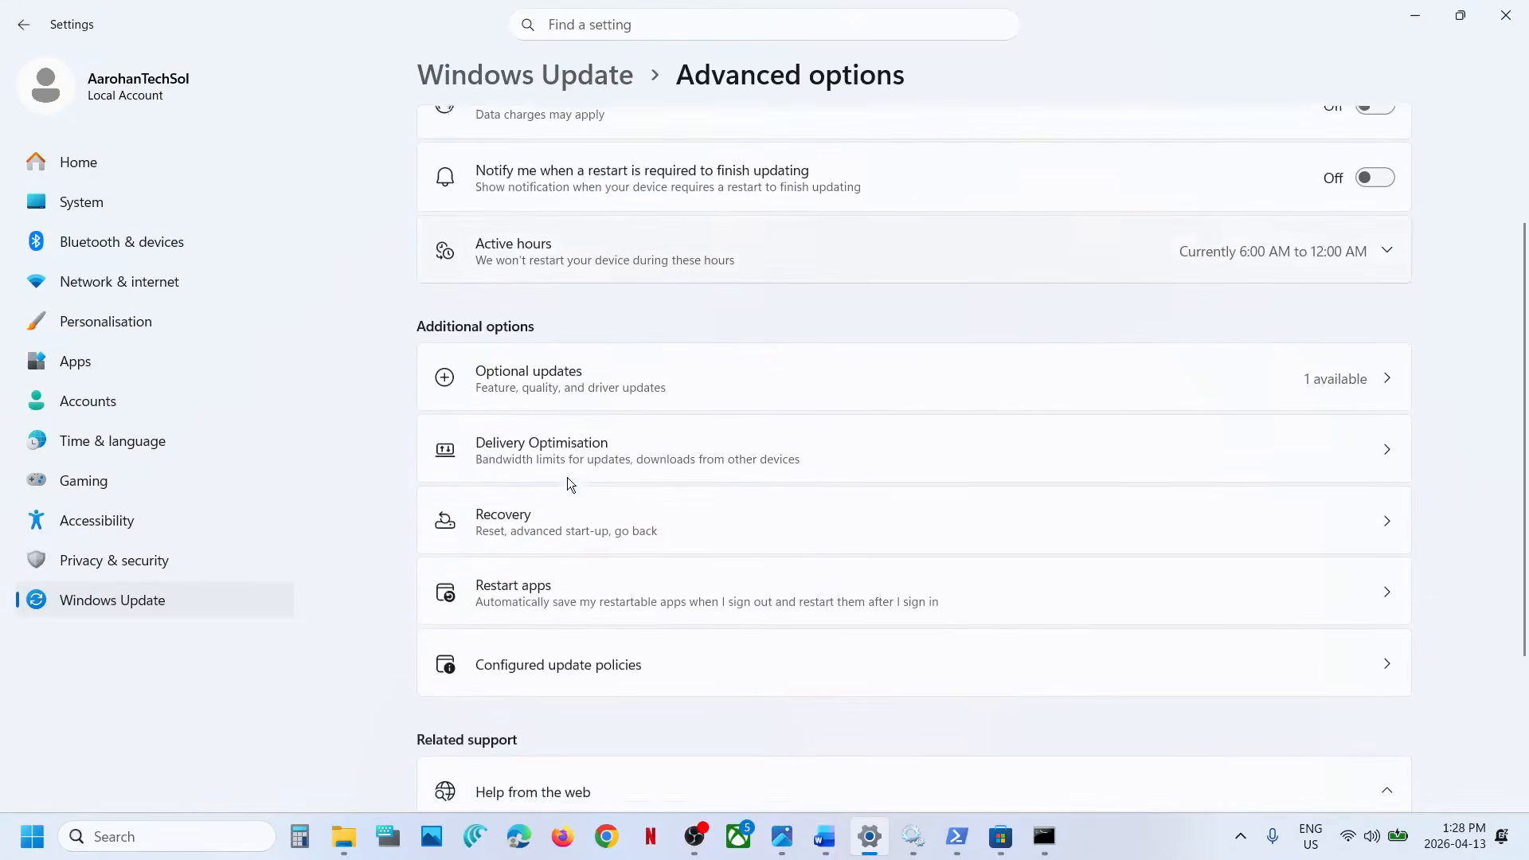
click(576, 498)
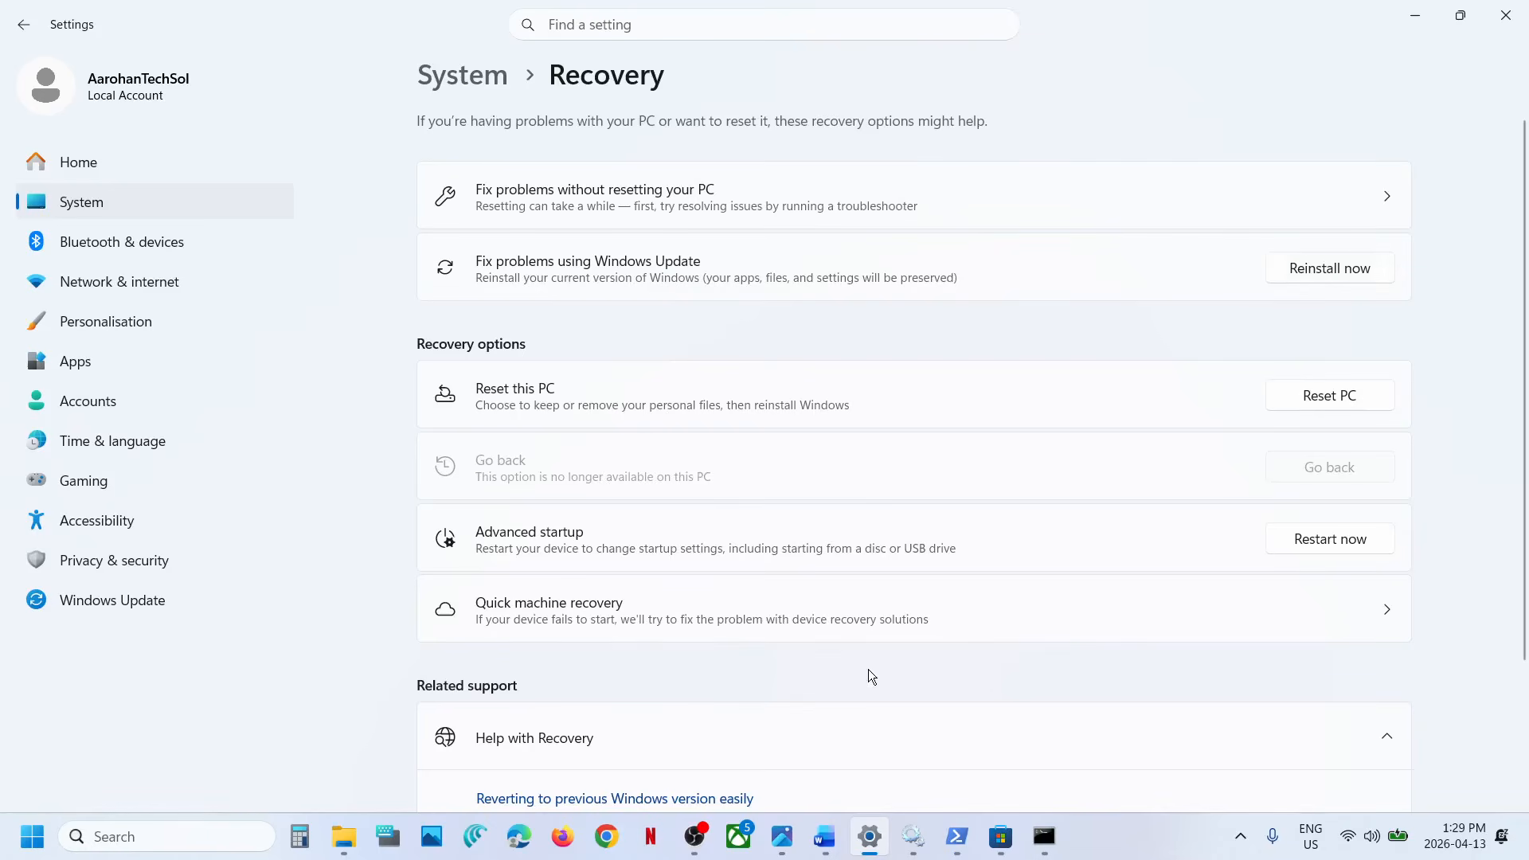
- Switch to the Word notes and view Step 13 on the media creation tool with its Windows 11 download link
click(824, 837)
scroll(564, 497, down, 3)
scroll(565, 497, down, 2)
scroll(517, 526, up, 2)
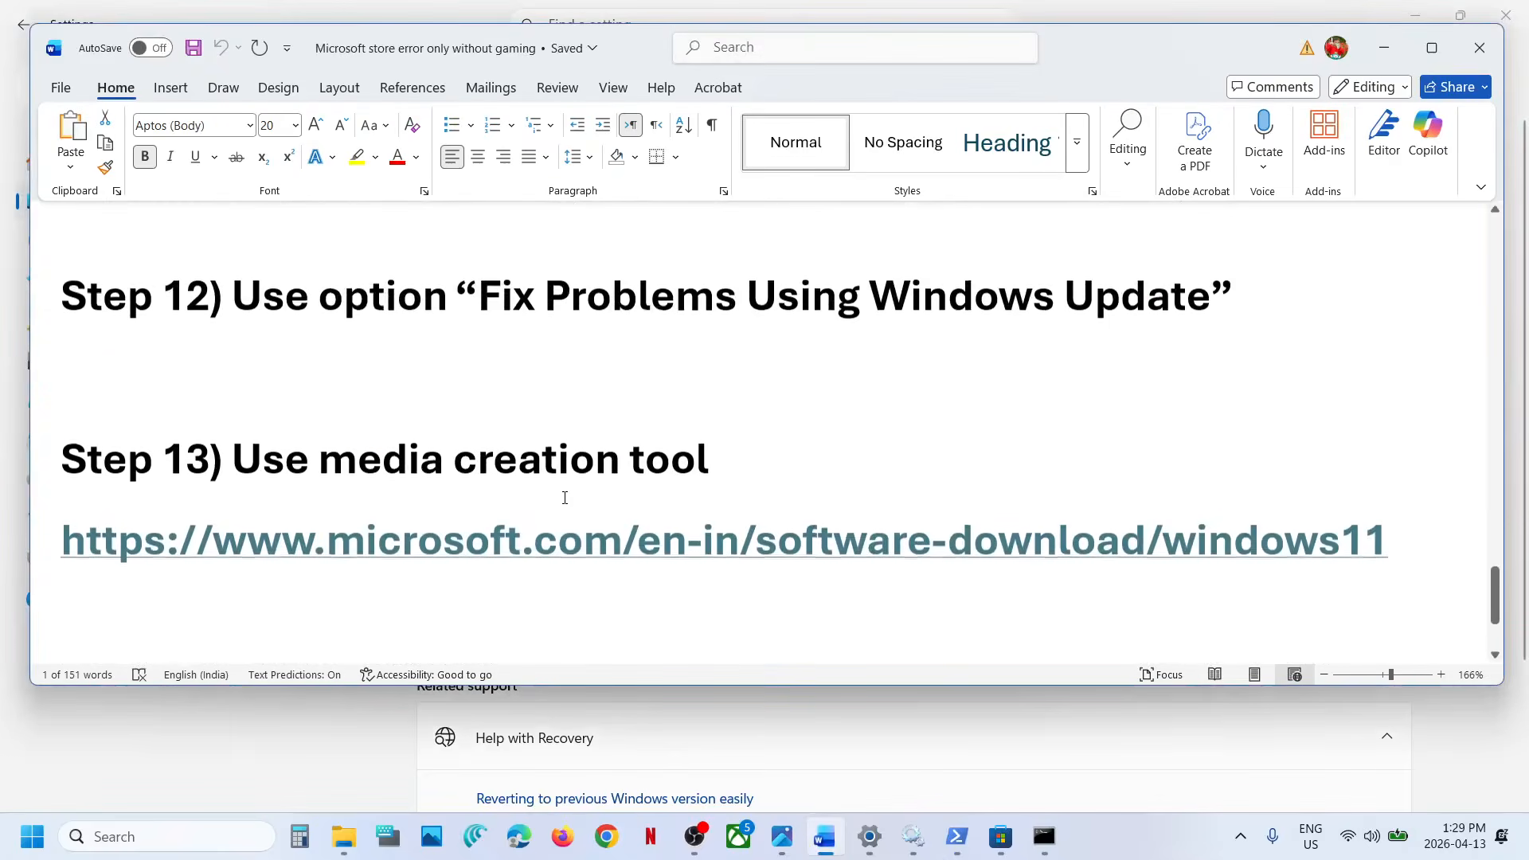
- Open the Windows 11 download link from the Word notes and download the media creation tool under Create Windows 11 Installation Media
ctrl+click(438, 565)
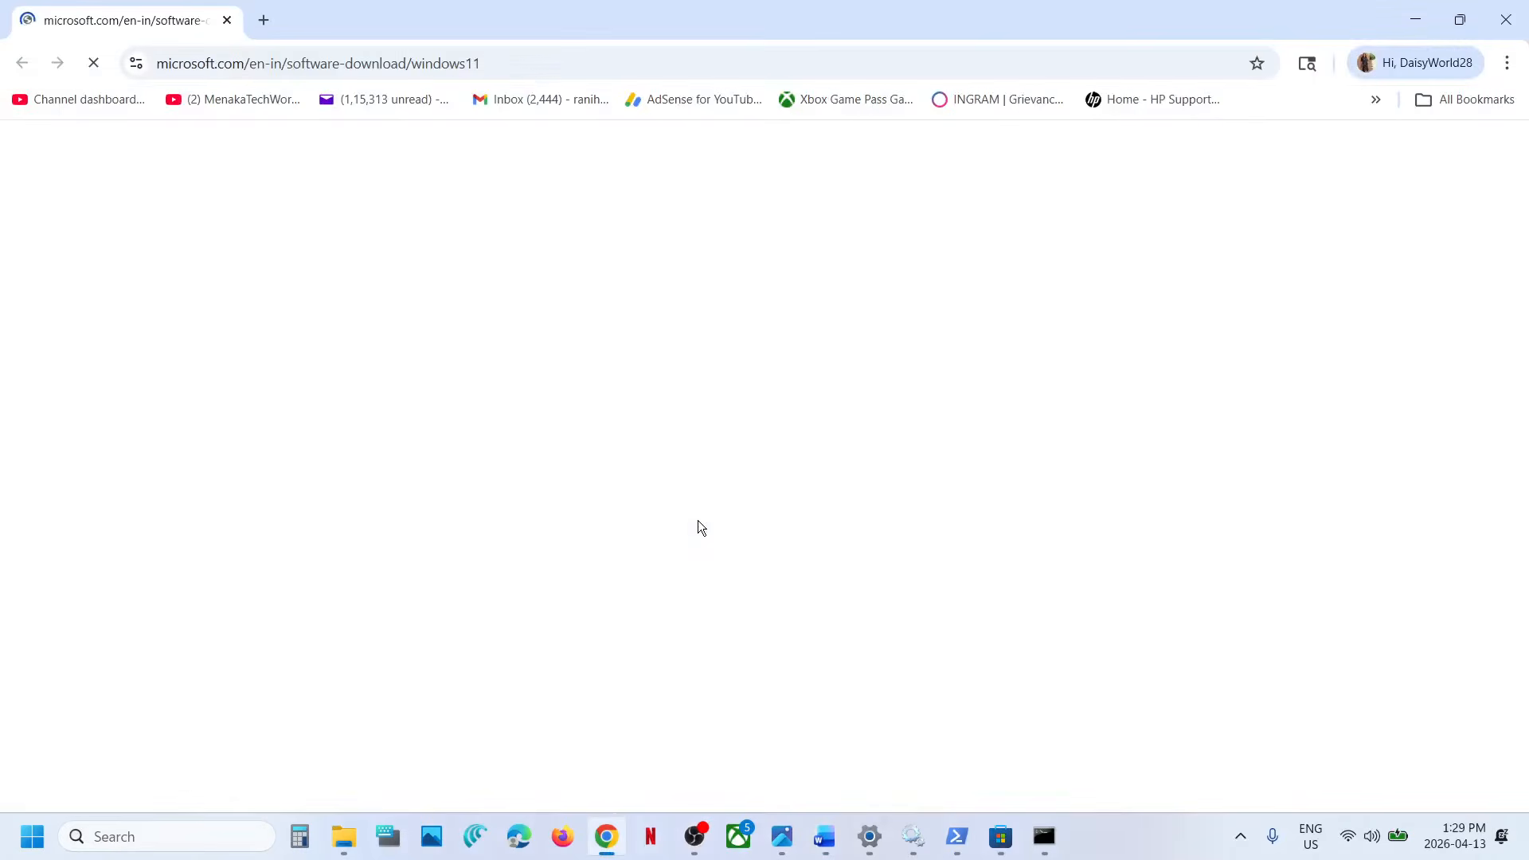
scroll(418, 489, down, 6)
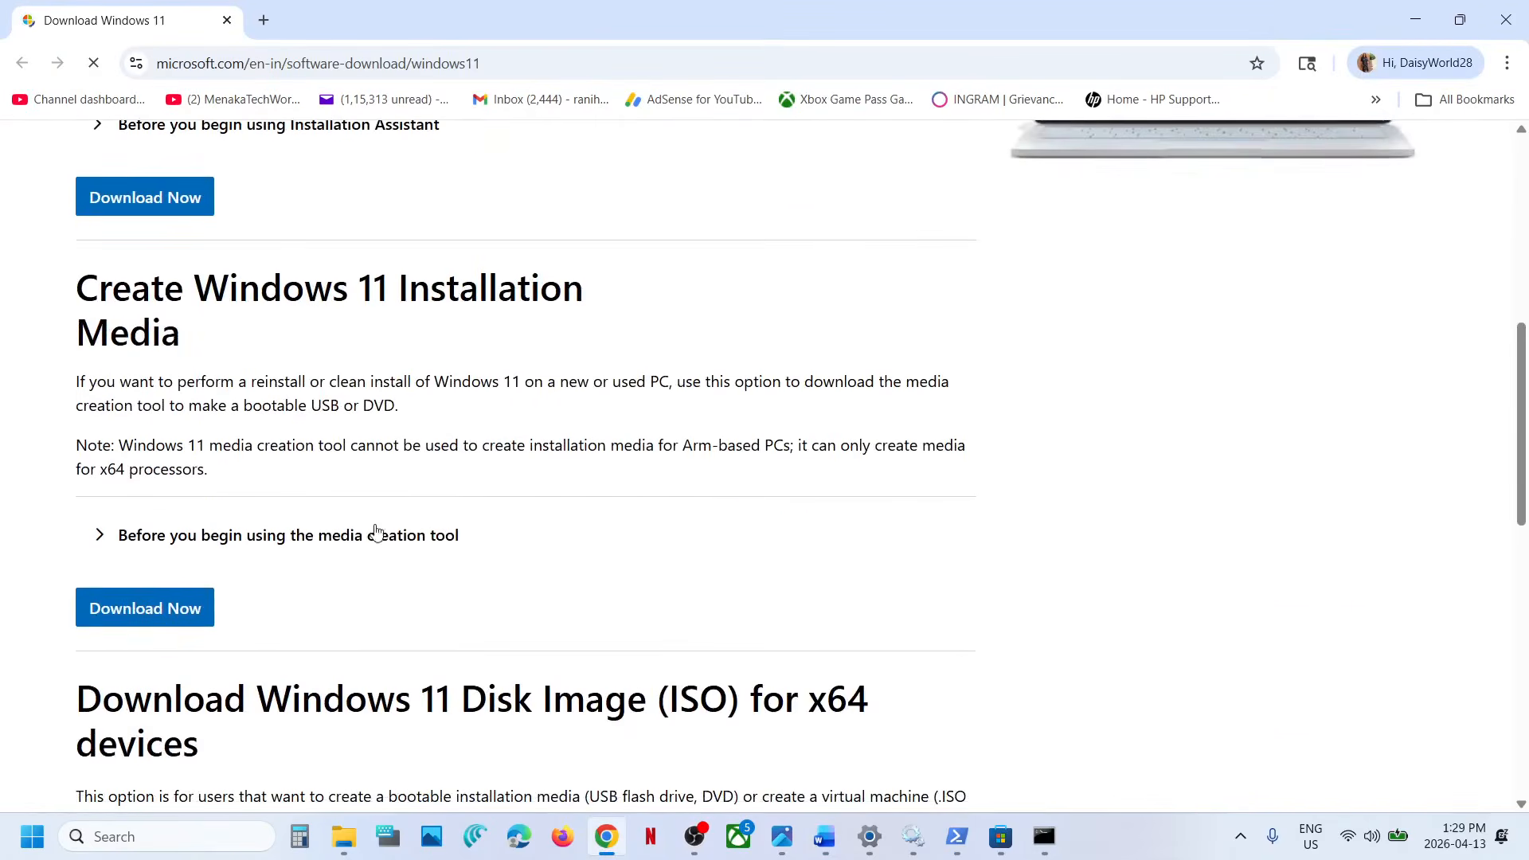
click(118, 620)
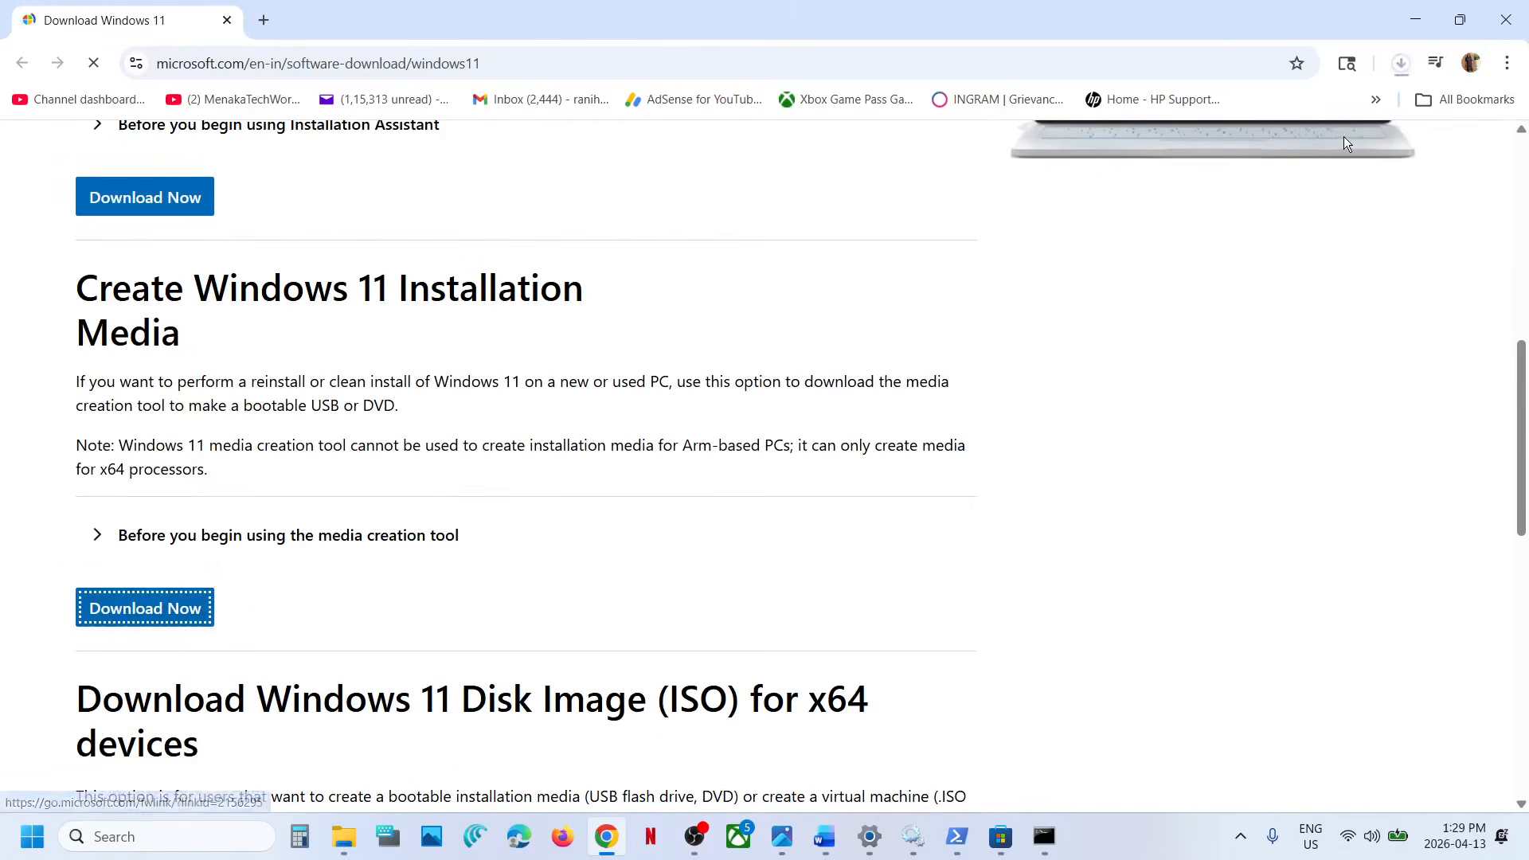
- Switch to Photos and view images 1.png to 7.png on creating a Windows 11 ISO file with the media creation tool
click(782, 836)
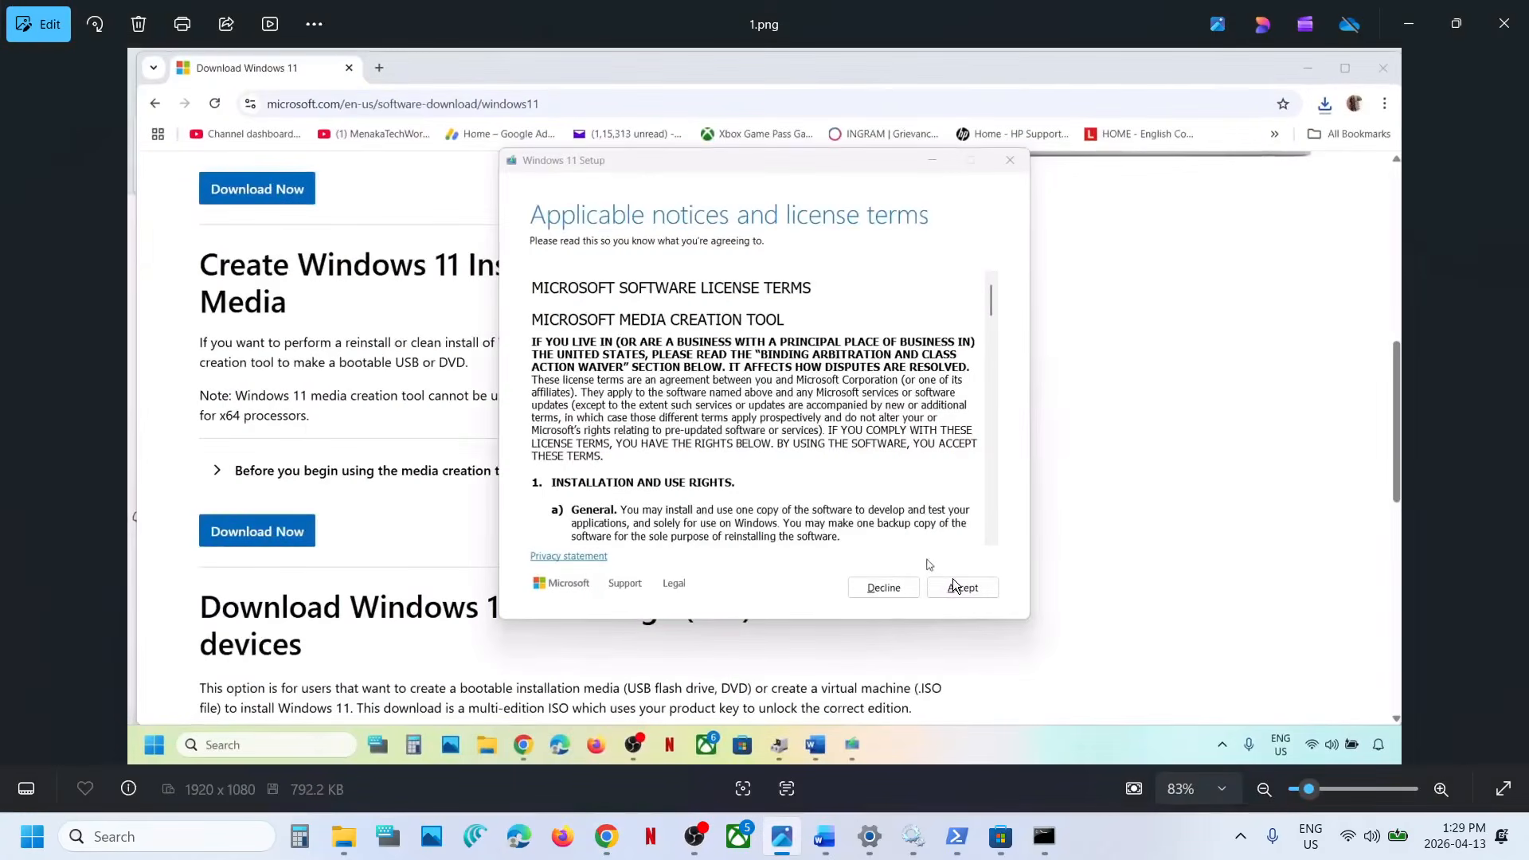
key(Right)
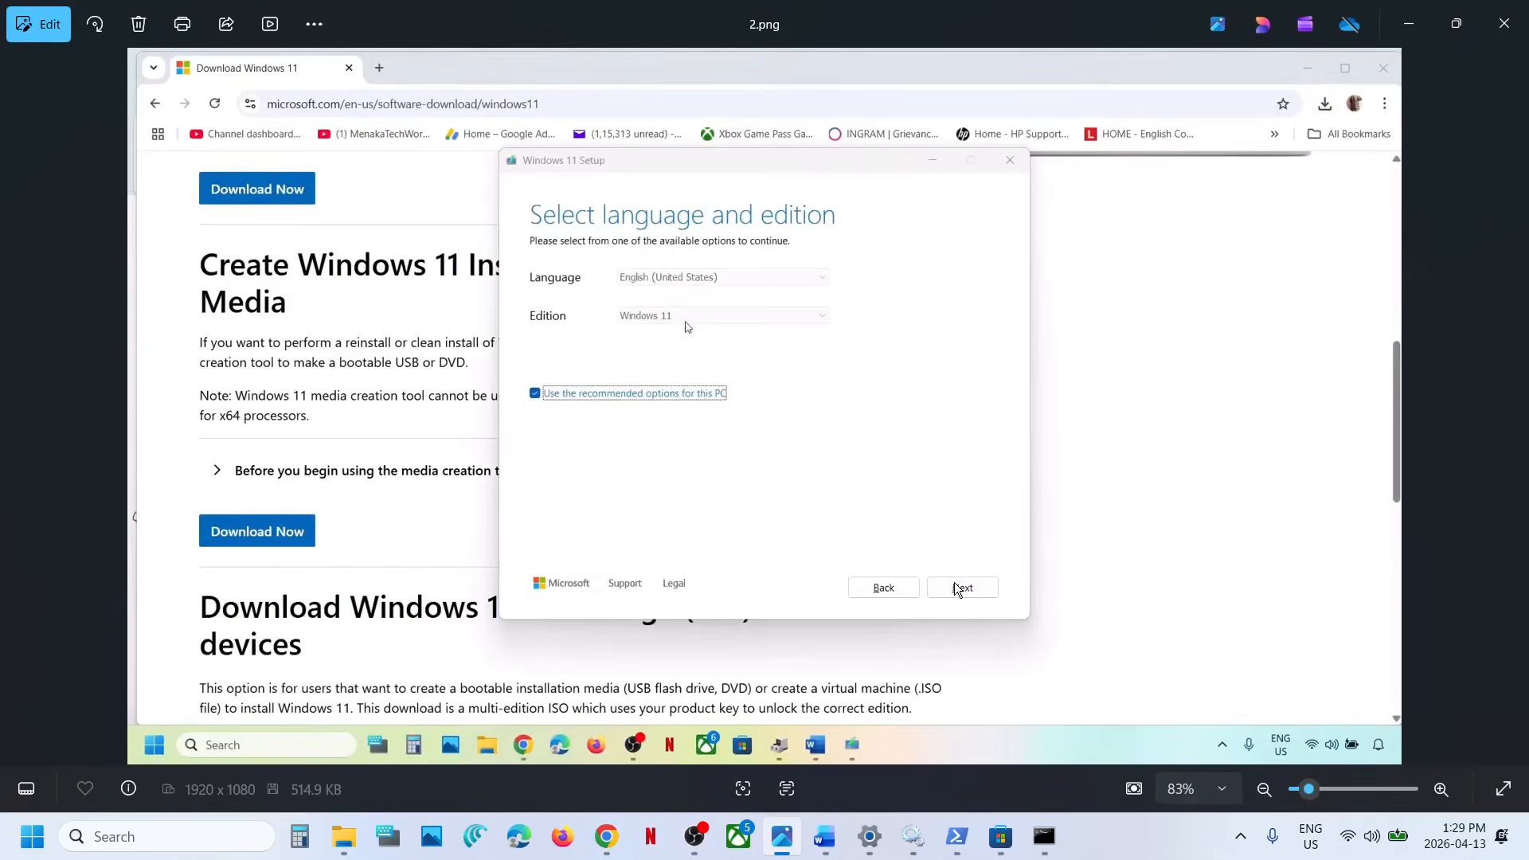
key(Right)
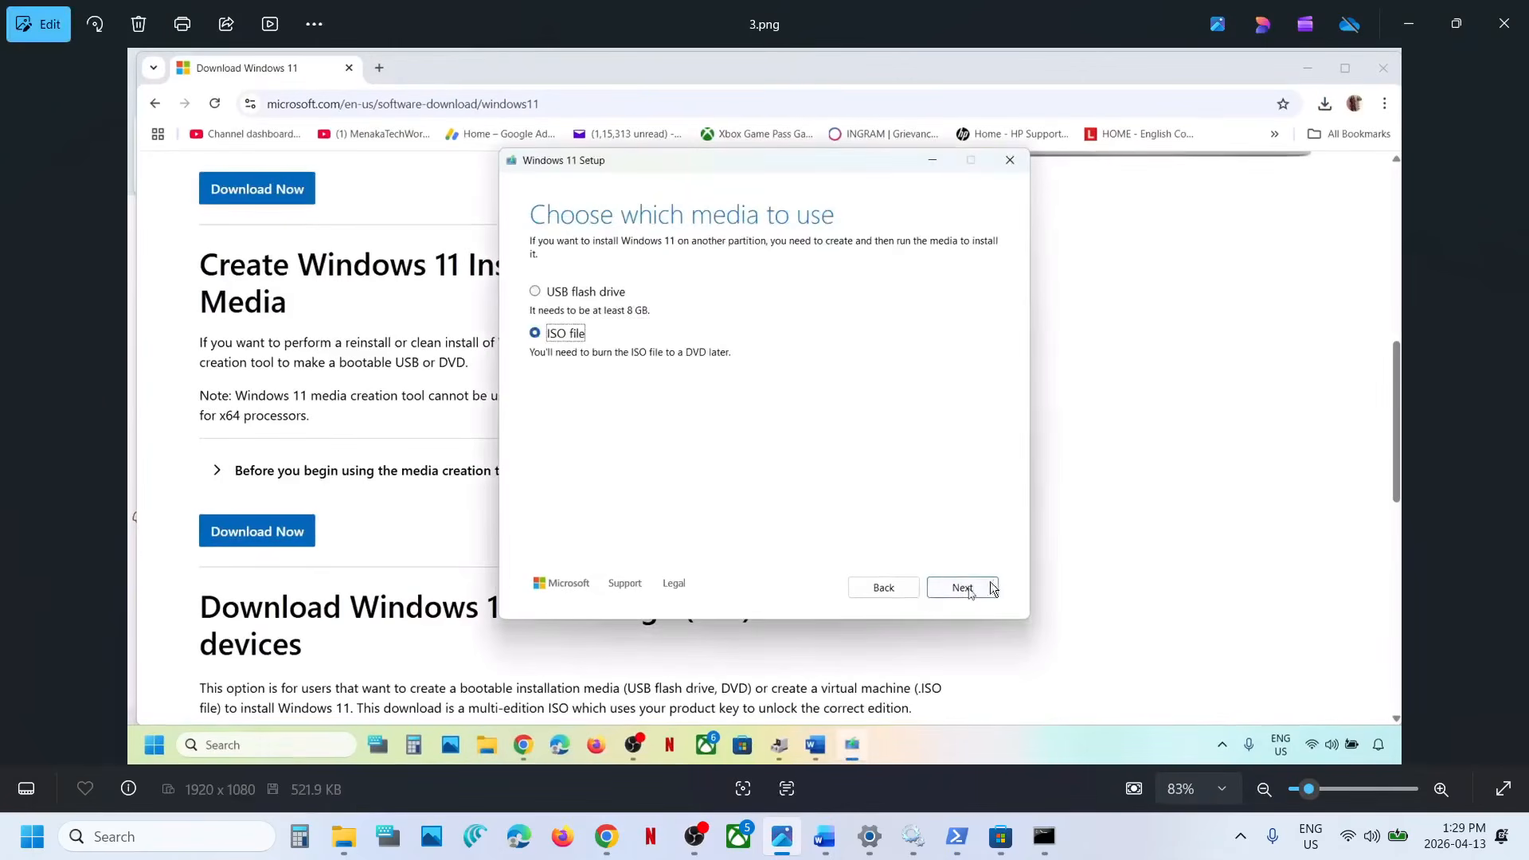
key(Right)
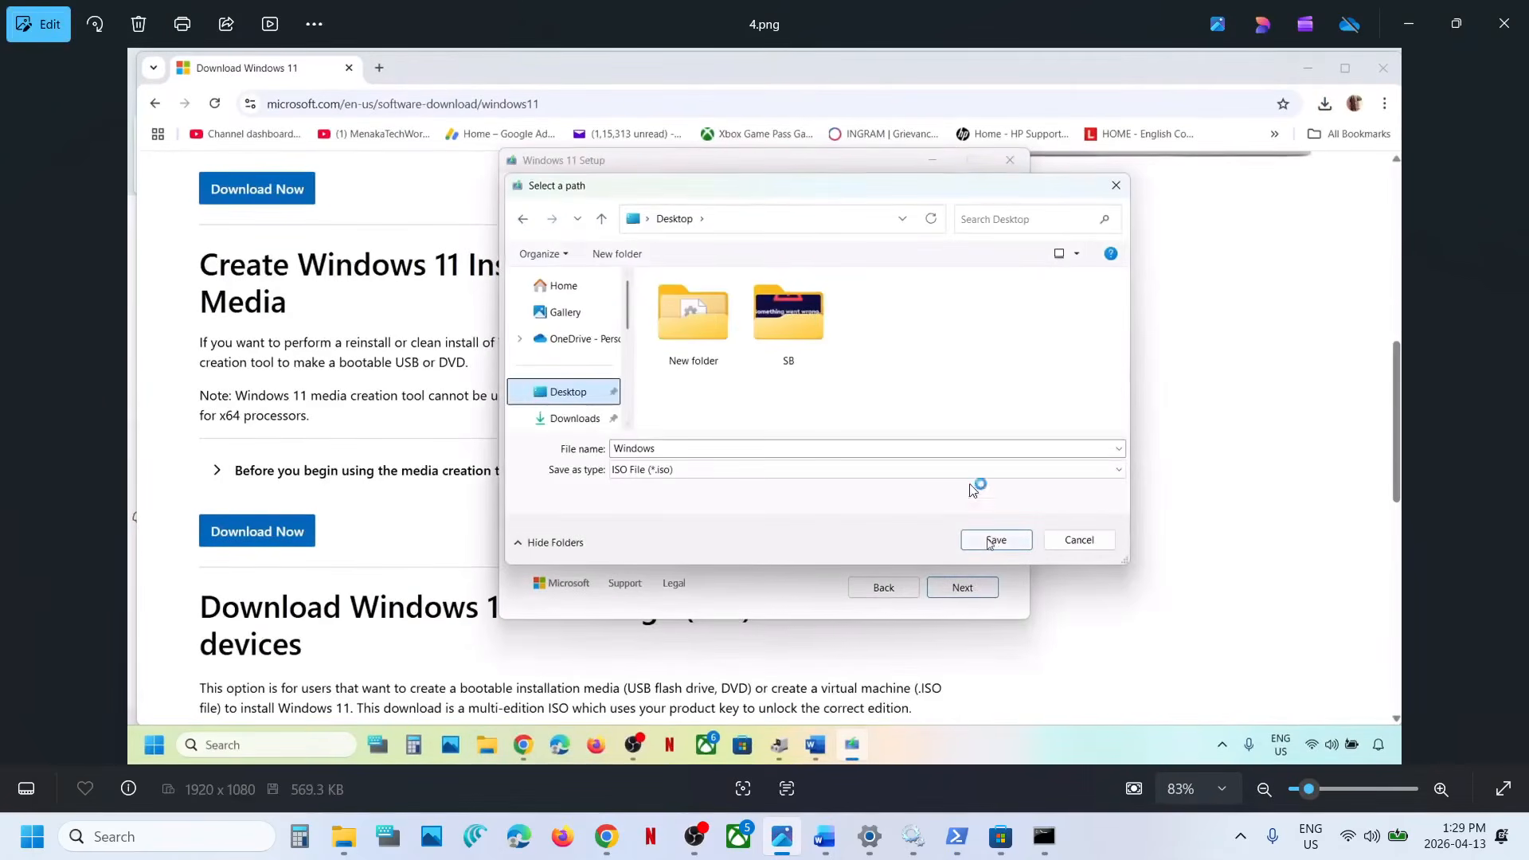
key(Right)
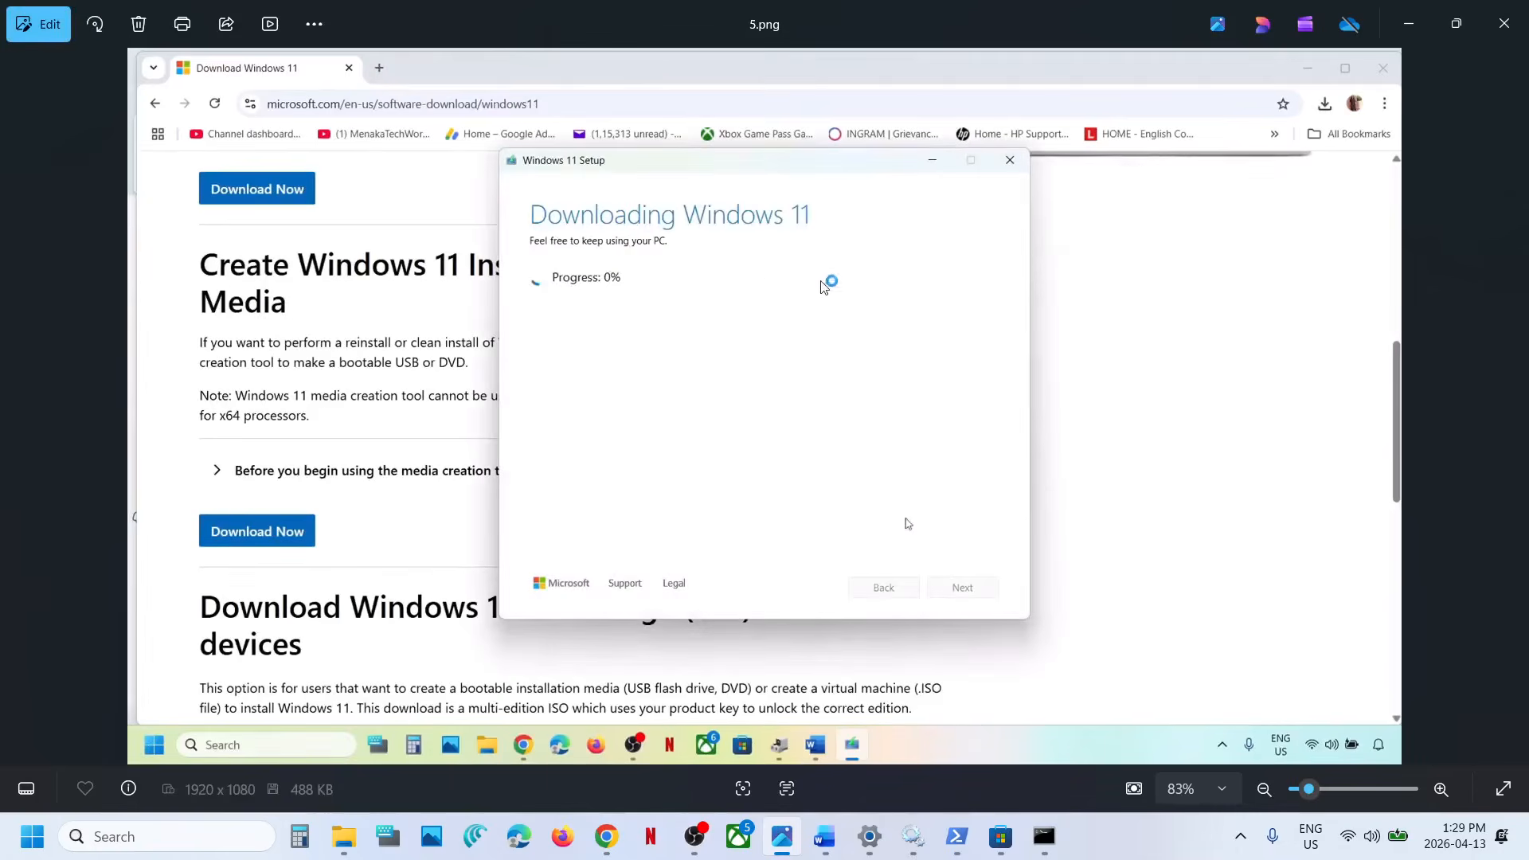
key(Right)
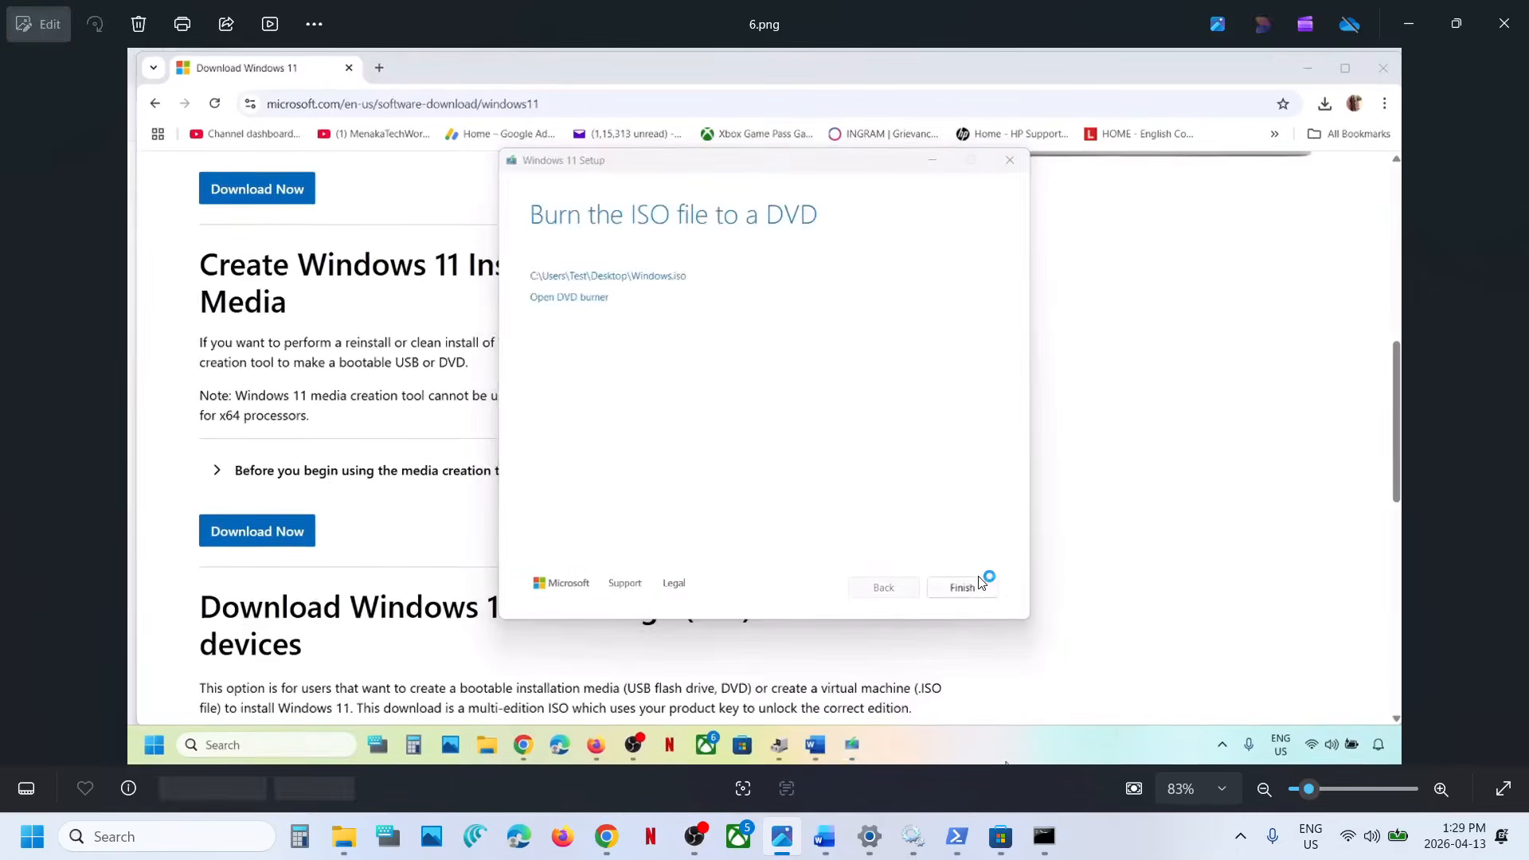
key(Right)
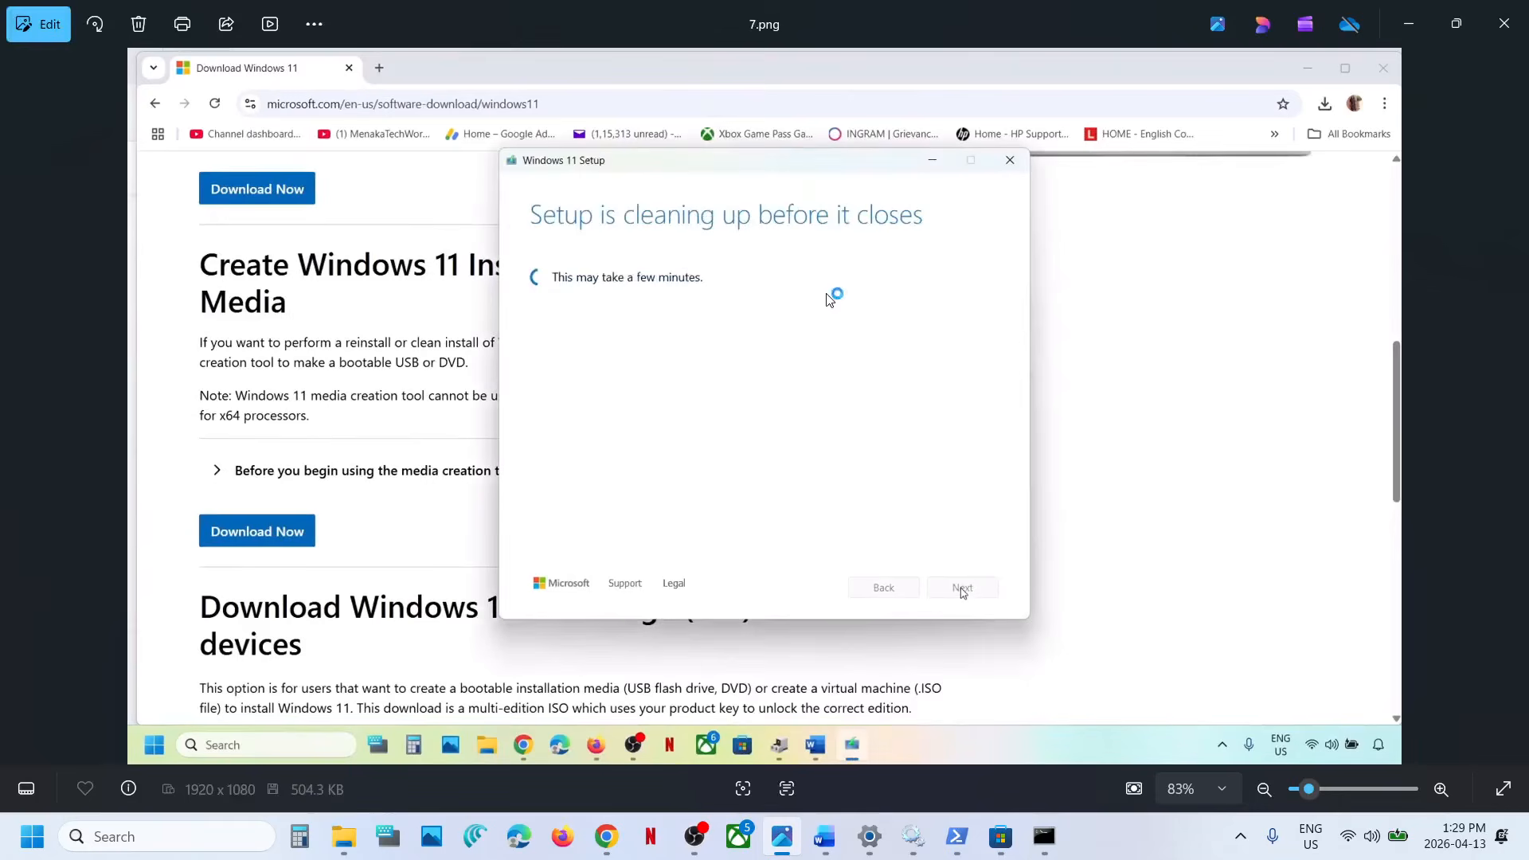
- View images 8.png to 13.png on running setup from the Windows ISO and keeping personal files and apps
key(Right)
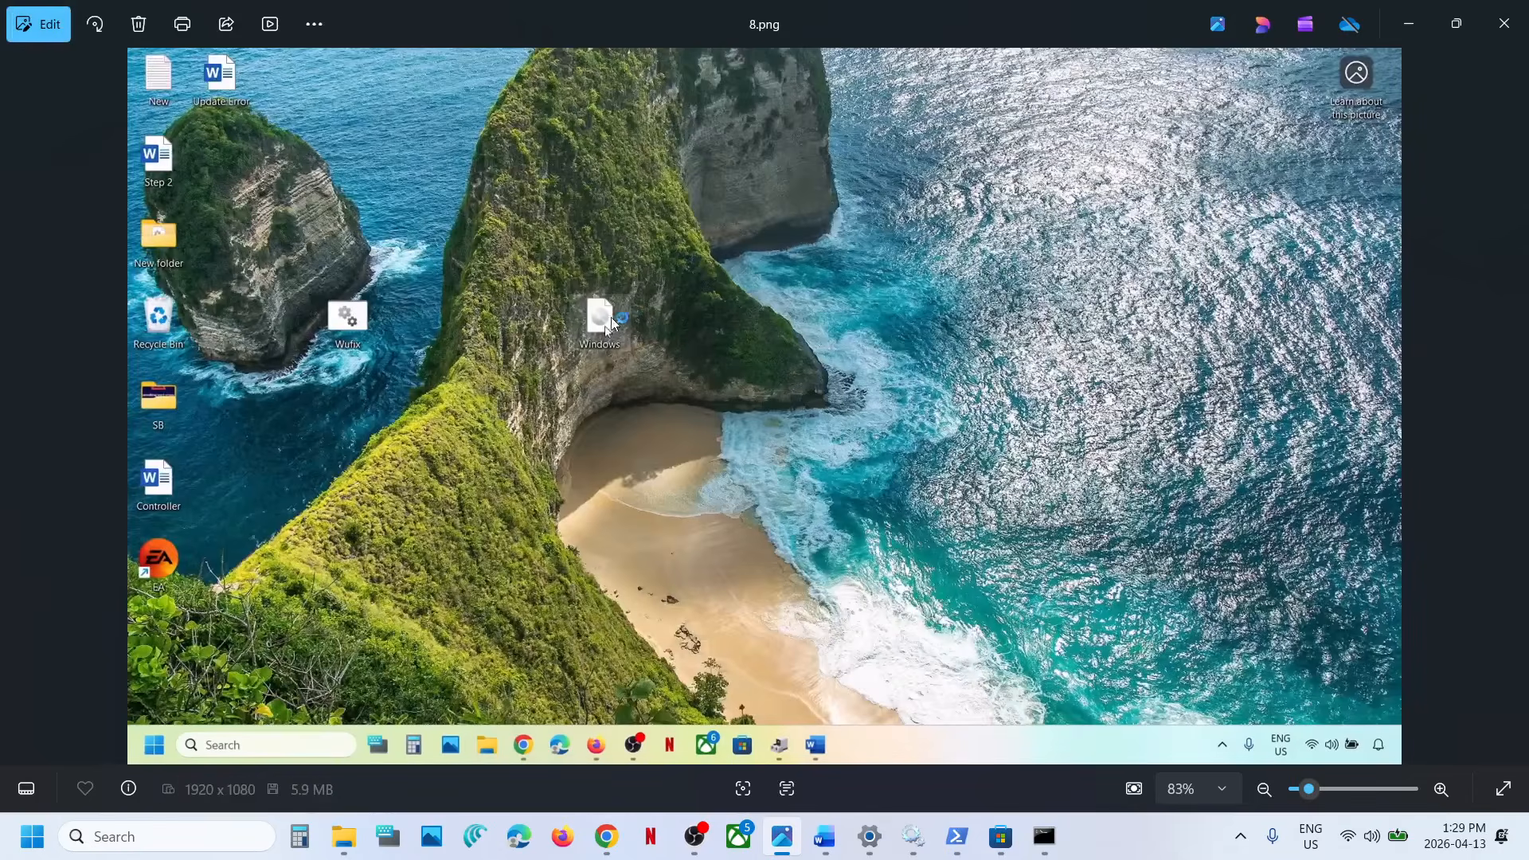
key(Right)
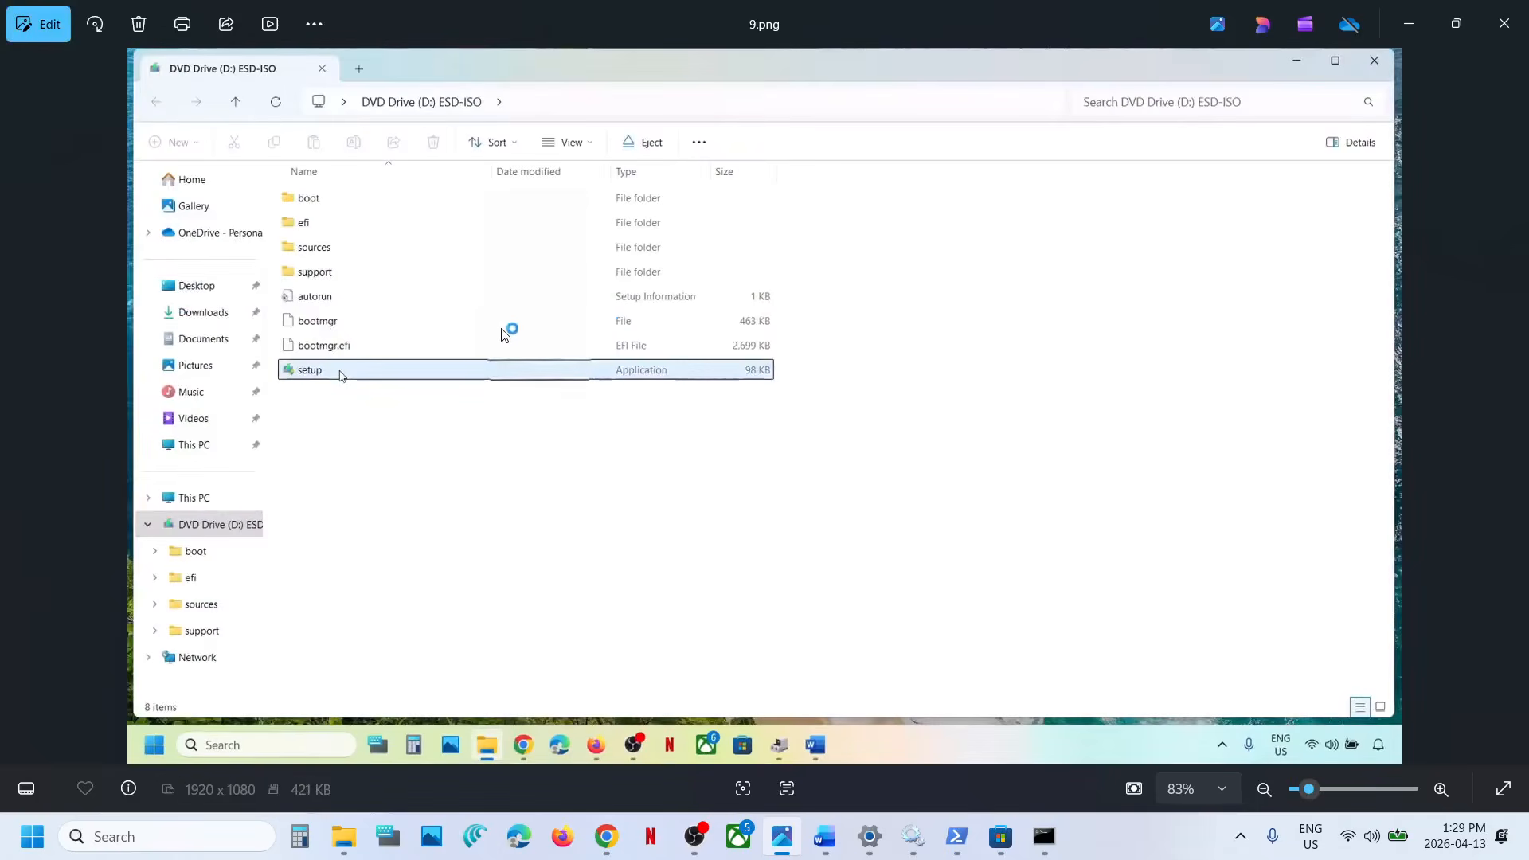
key(Right)
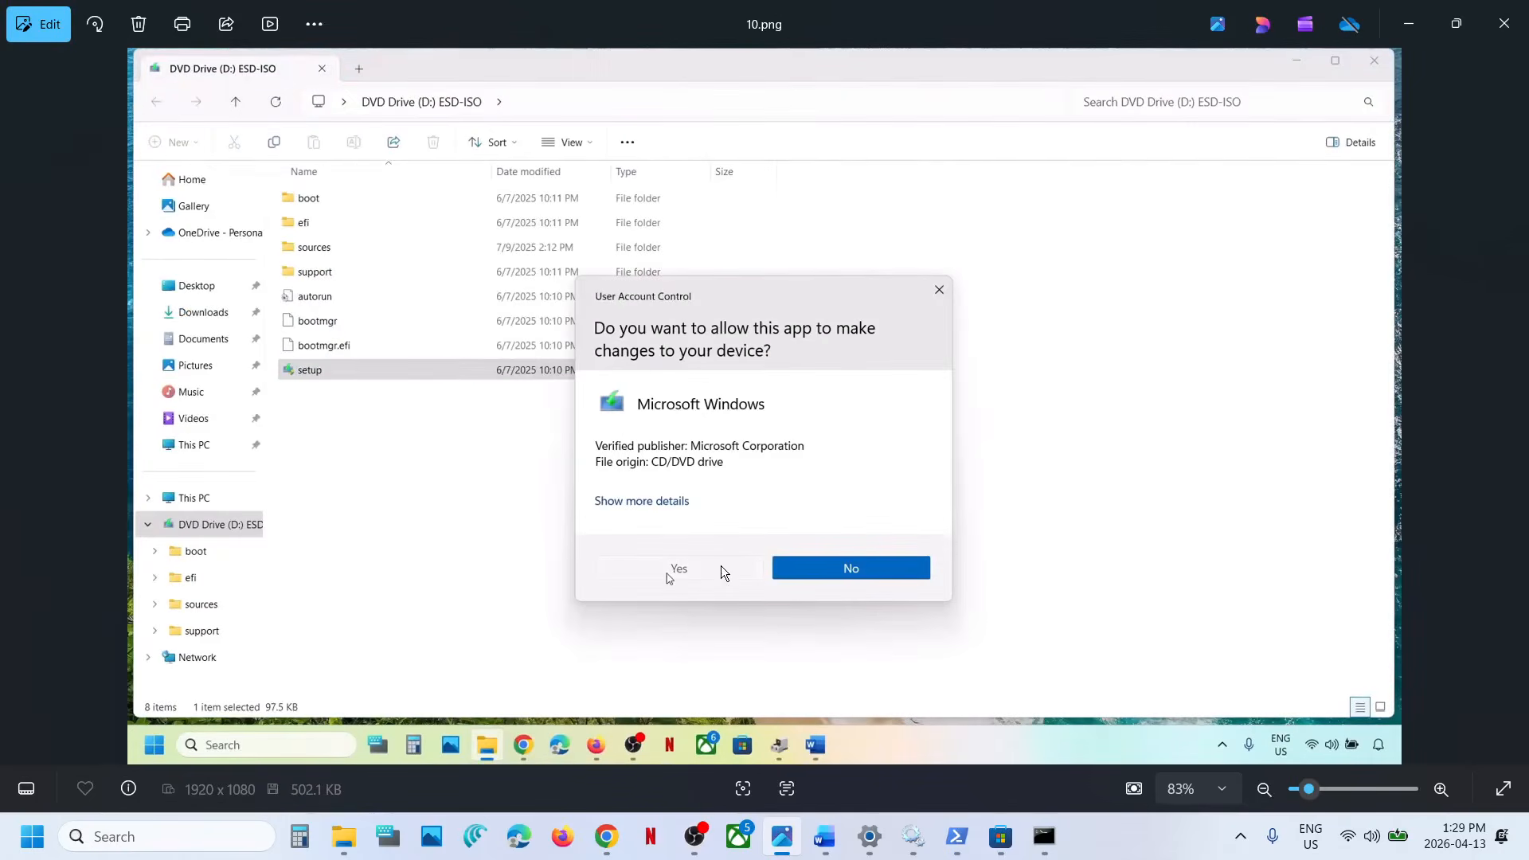
key(Right)
key(Right)
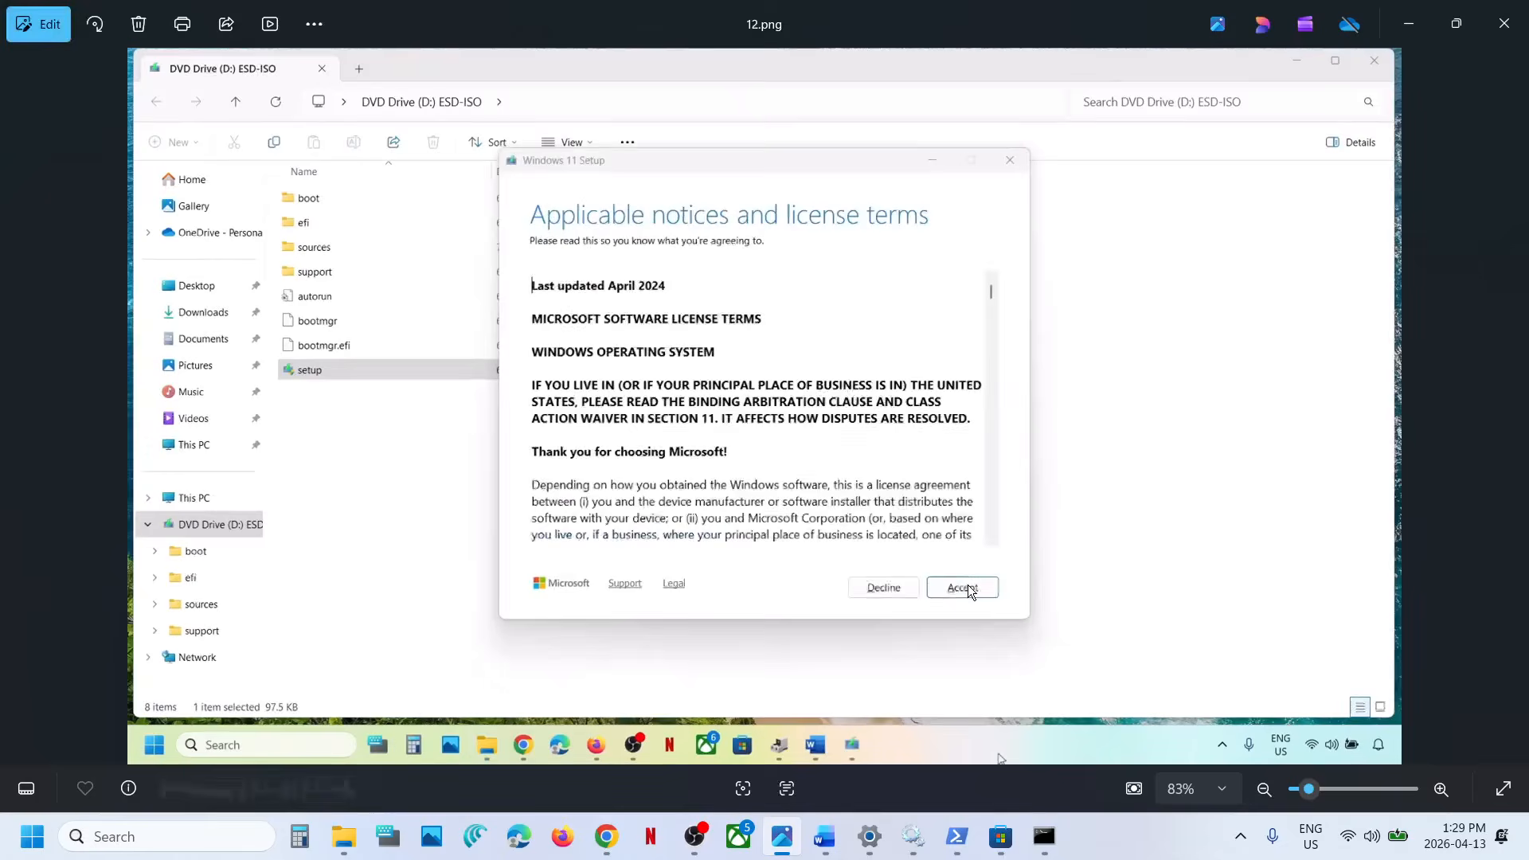
key(Right)
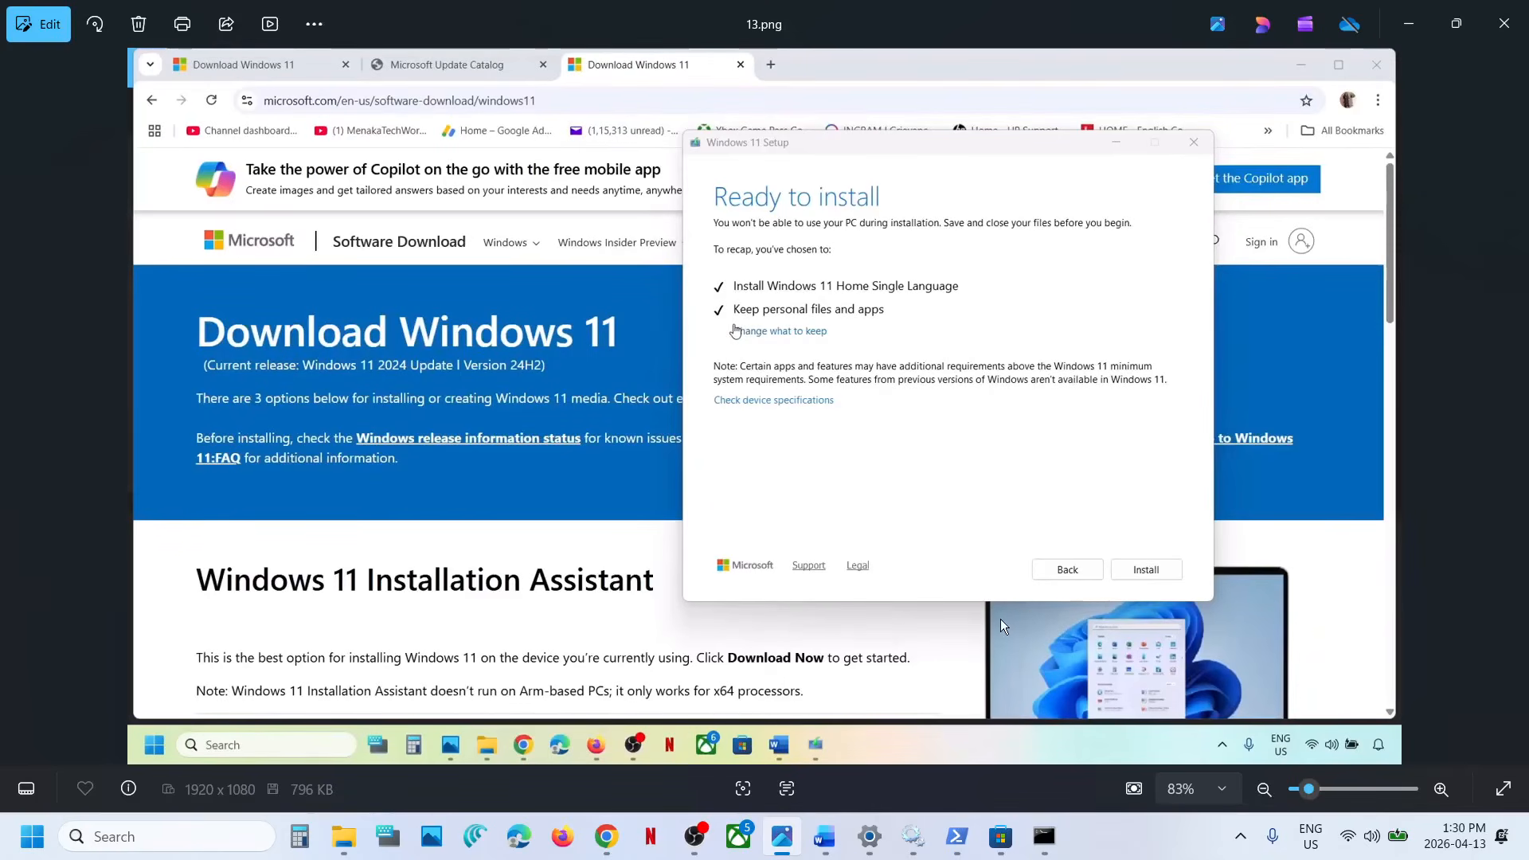
- Switch to Microsoft Store, search for "chat", go to the ChatGPT page, maximize the Store window and launch ChatGPT
click(1000, 836)
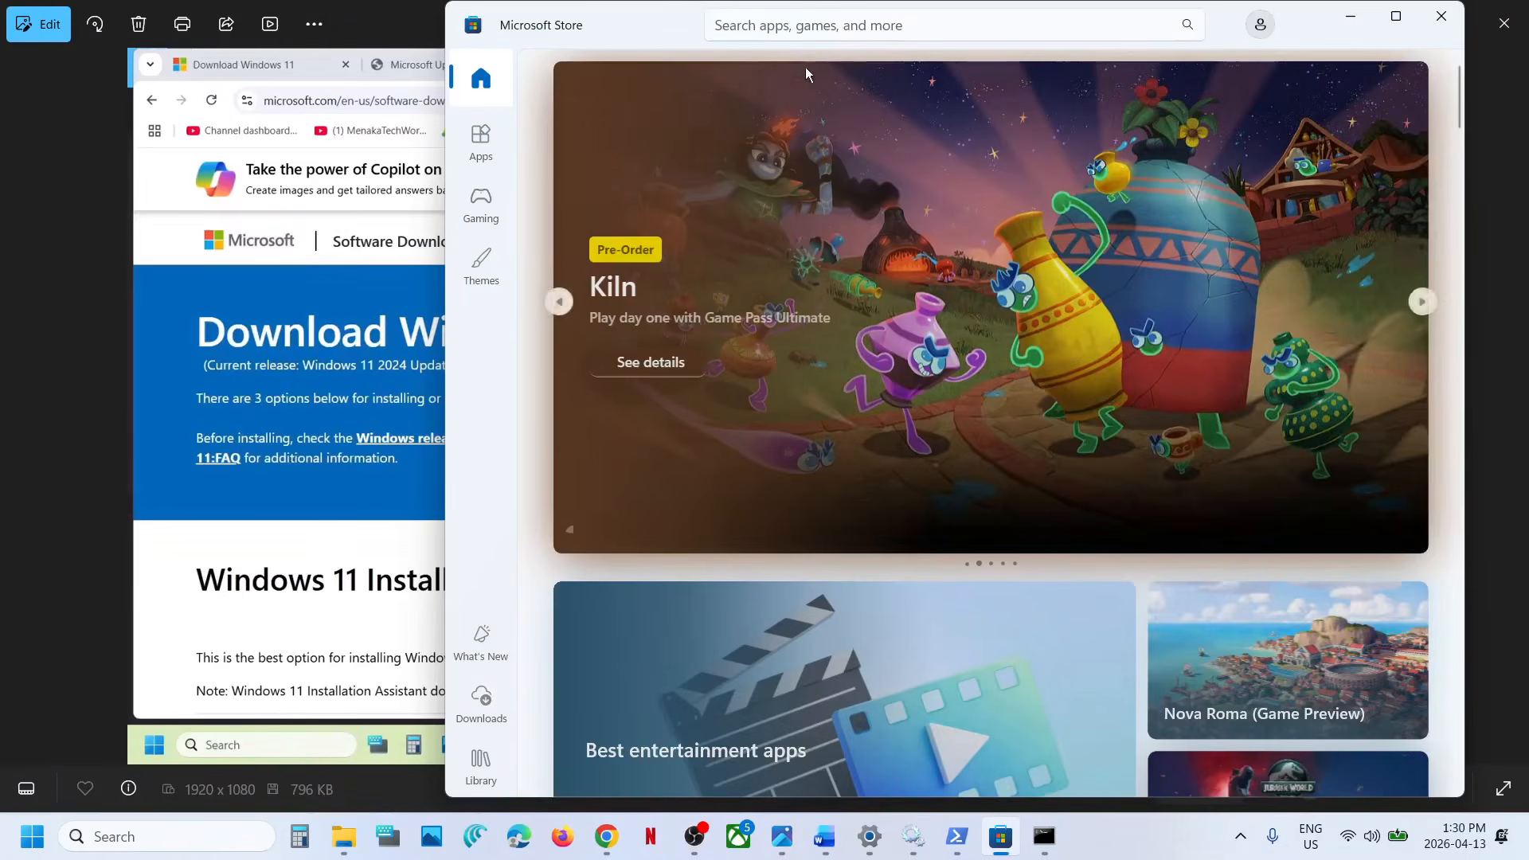
click(791, 30)
text(chat)
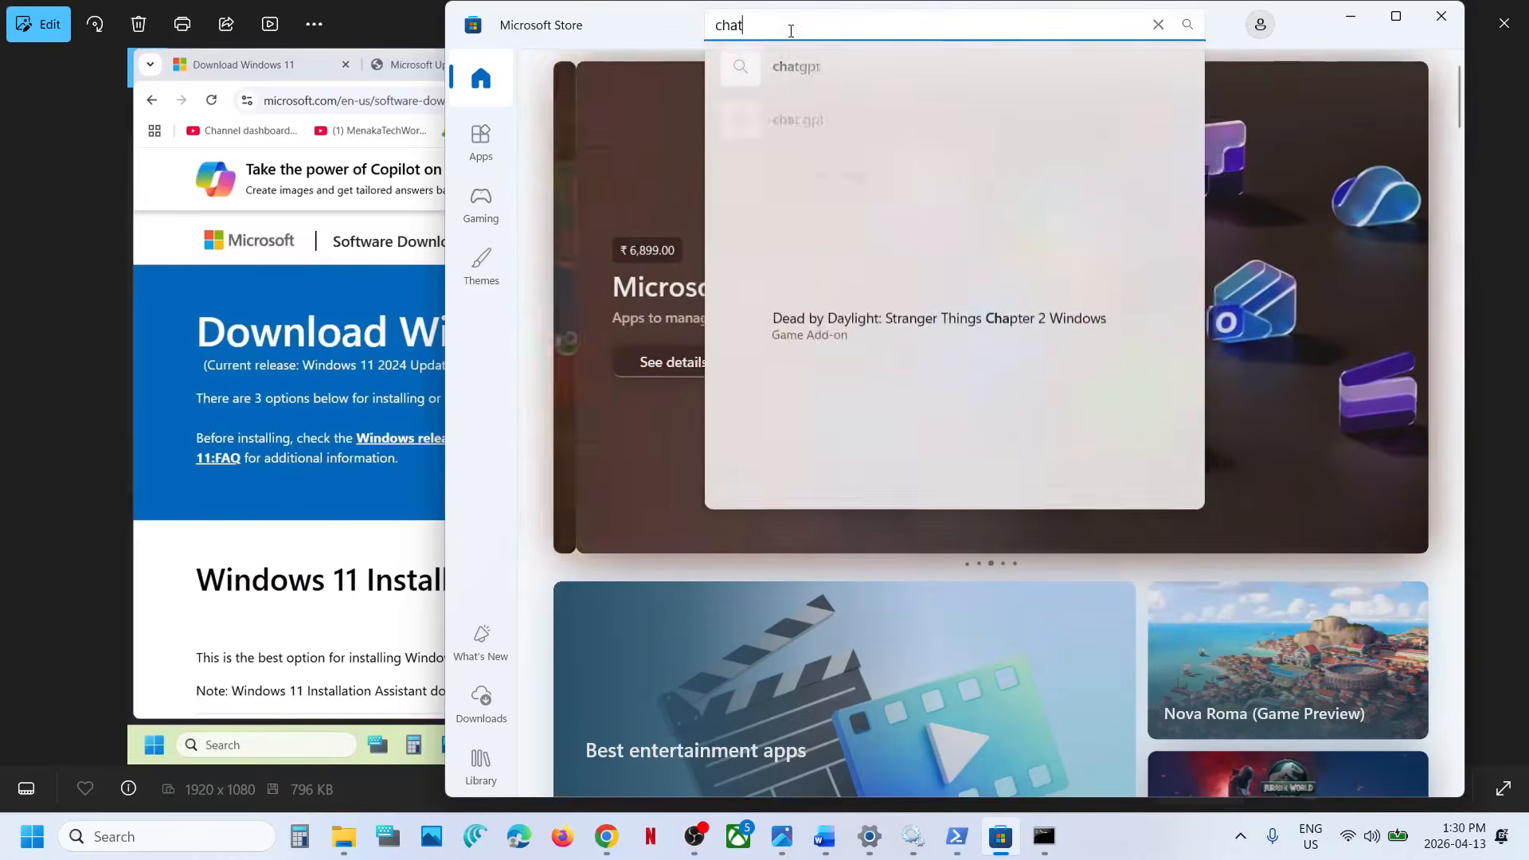
click(829, 267)
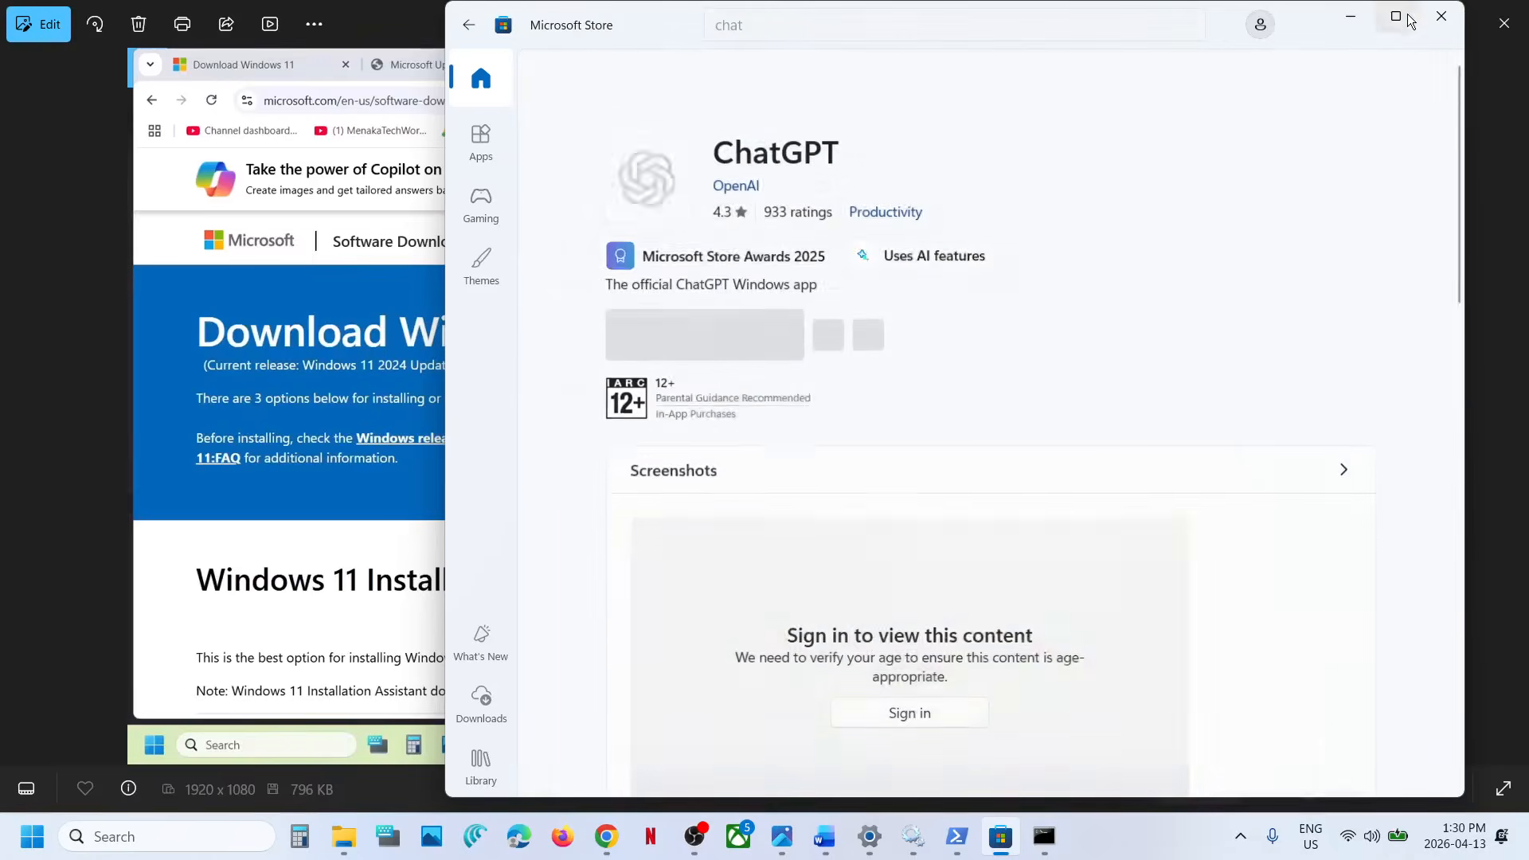
key(super+Up)
click(265, 334)
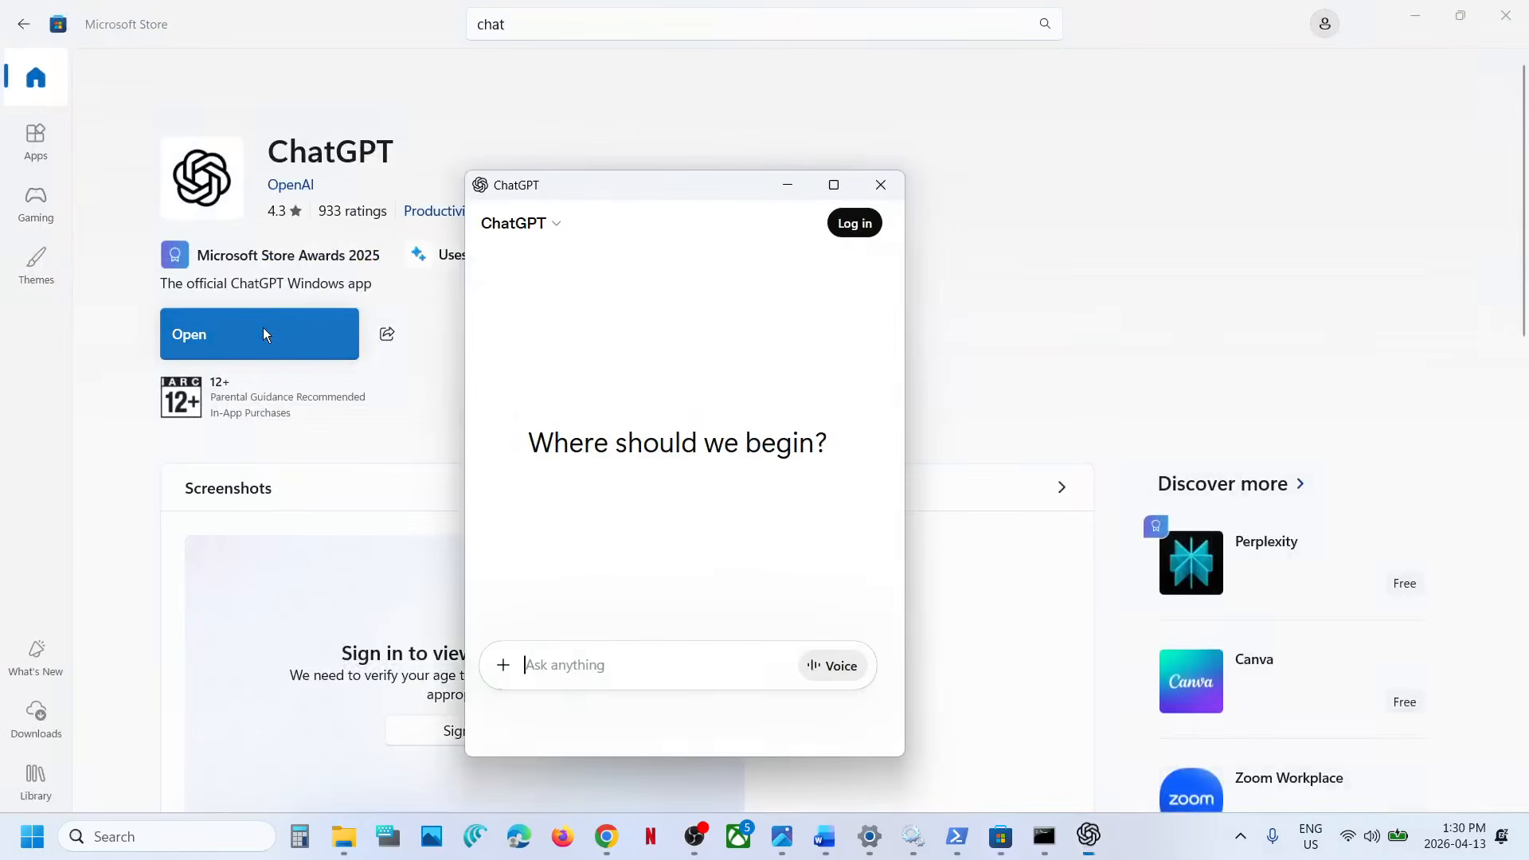